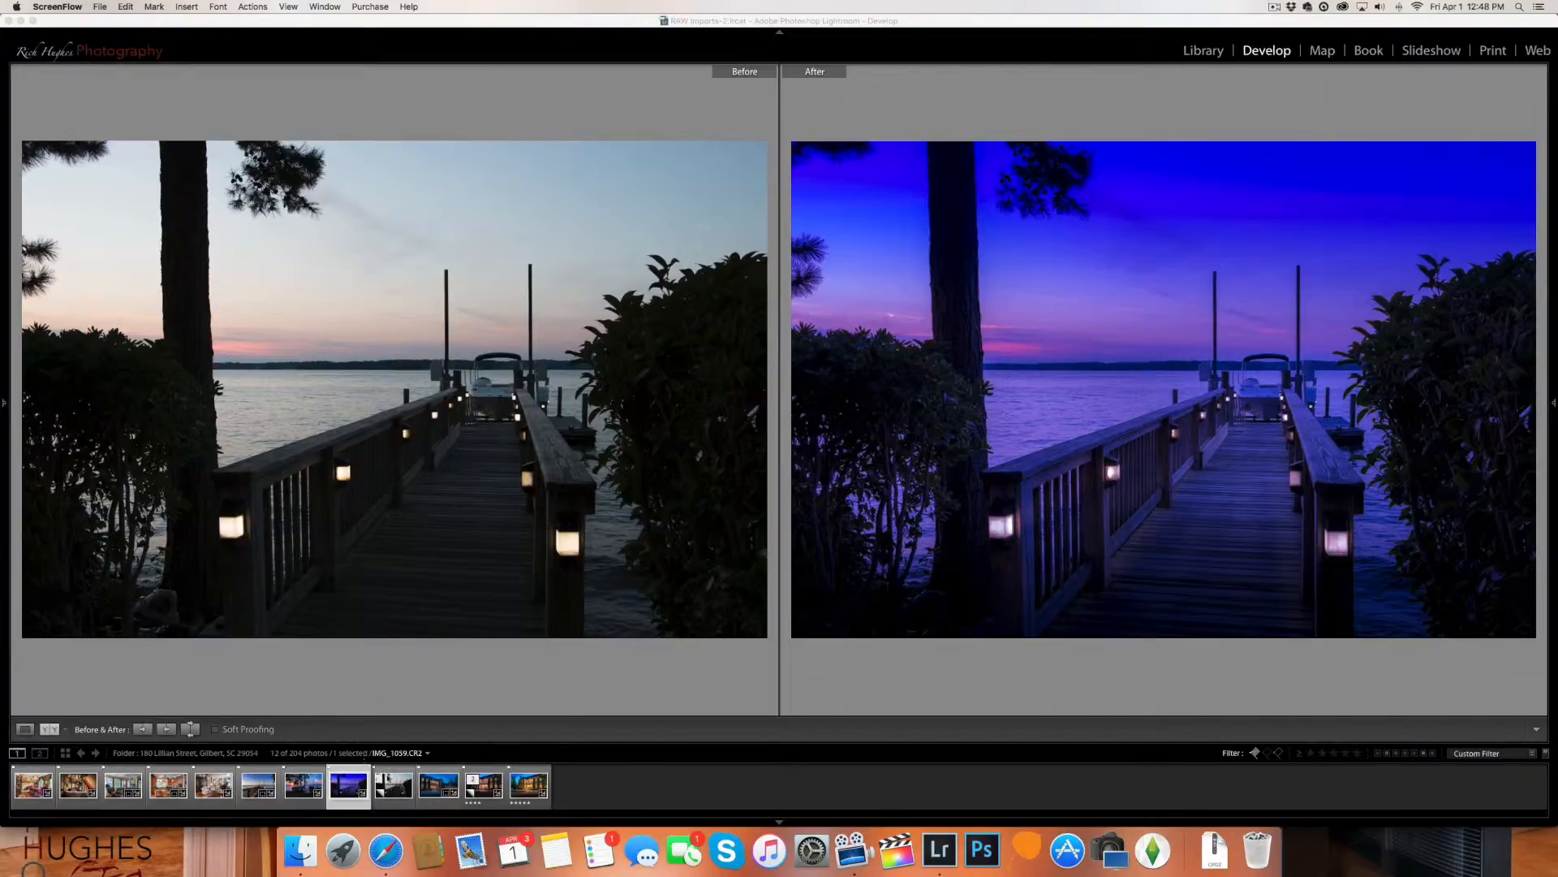
Open Copy 1 of IMG_1059.CR2 in single-image view with the editing panels shown
{"action": "left_click", "coordinate": [393, 782]}
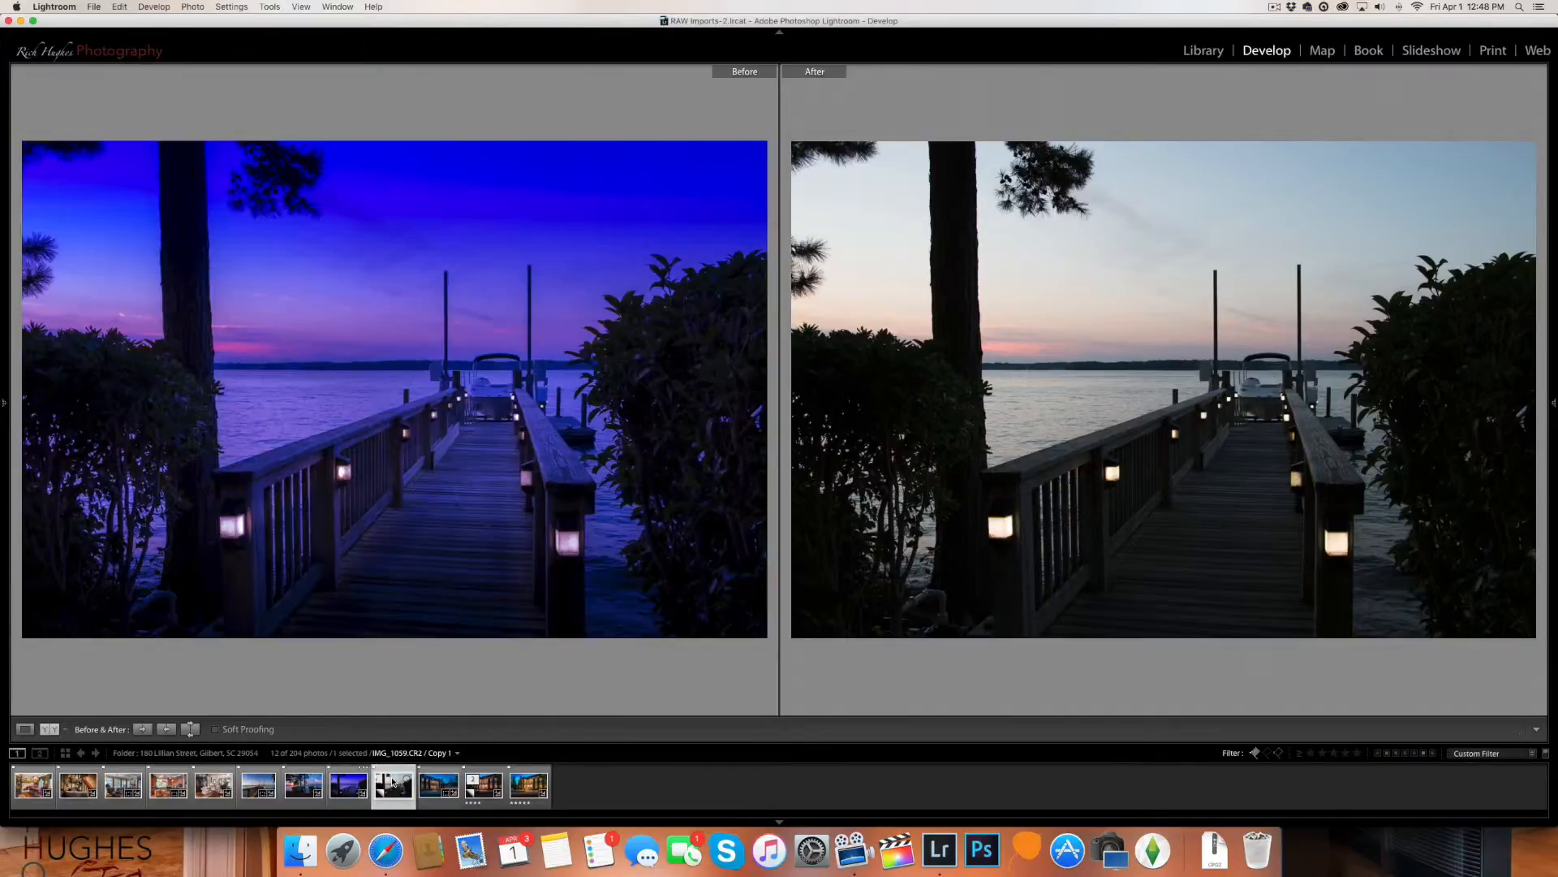
{"action": "key", "text": "y"}
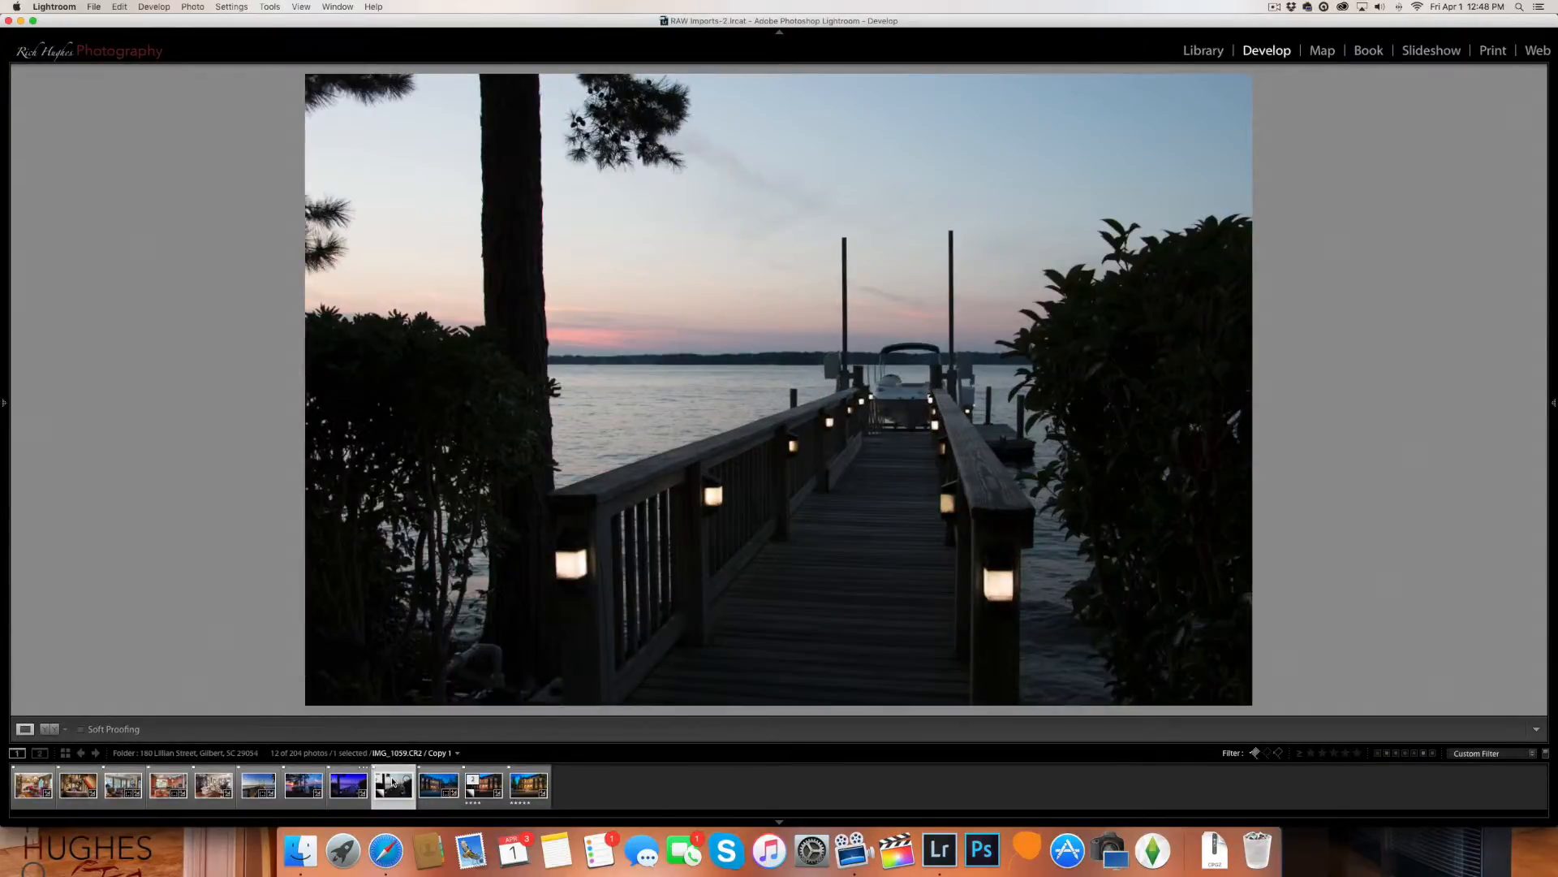
{"action": "key", "text": "Tab"}
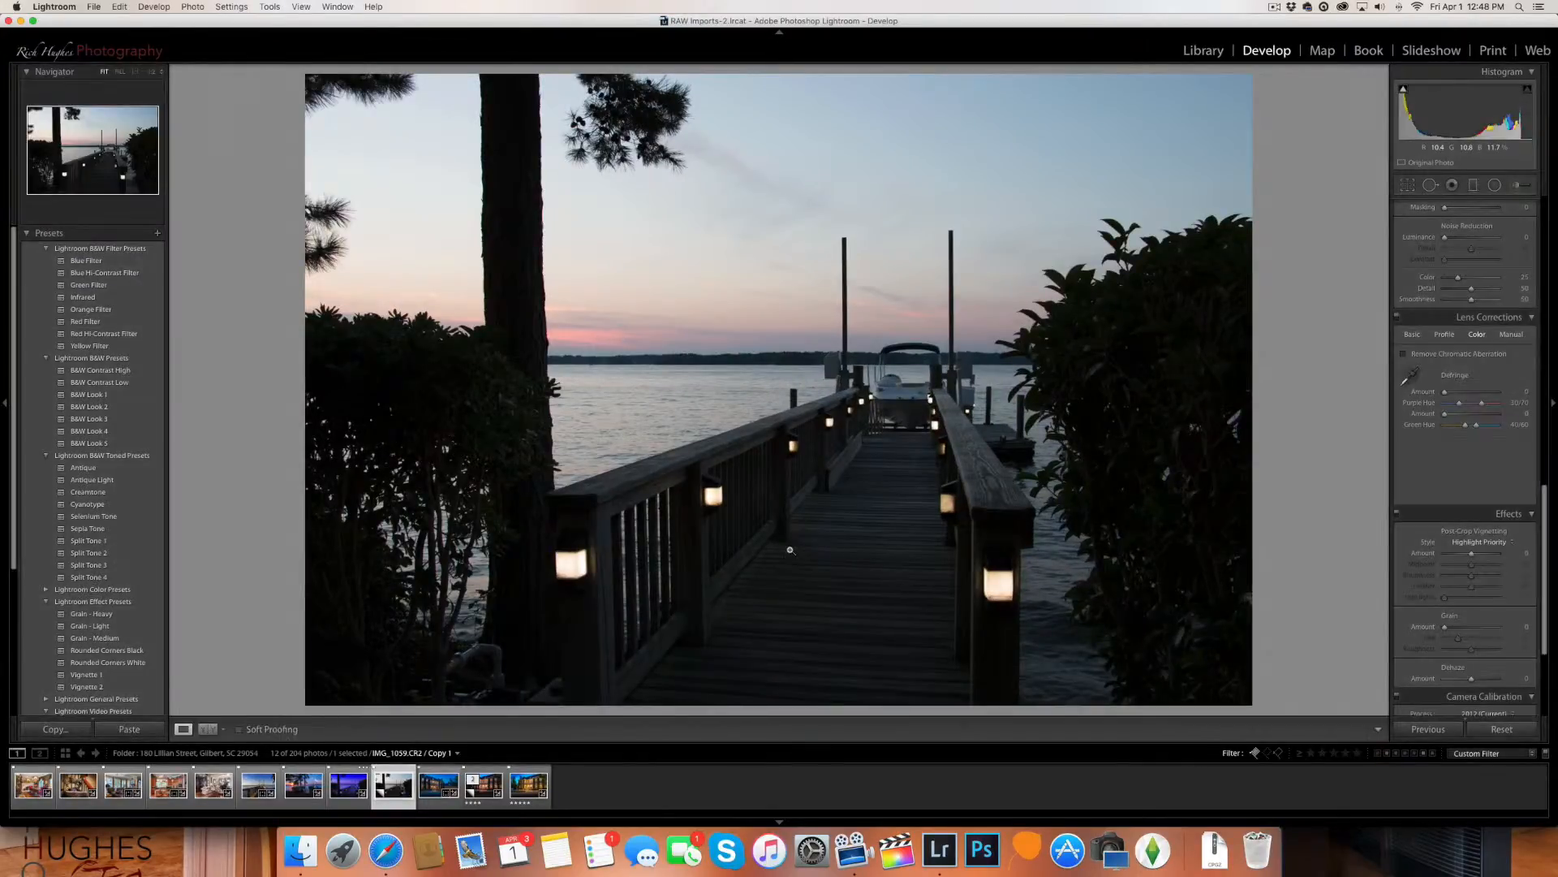
Set the photo's Highlights to -100 and Shadows to +63 in the basic tone adjustments
{"action": "scroll", "coordinate": [1413, 407], "scroll_direction": "up", "scroll_amount": 15}
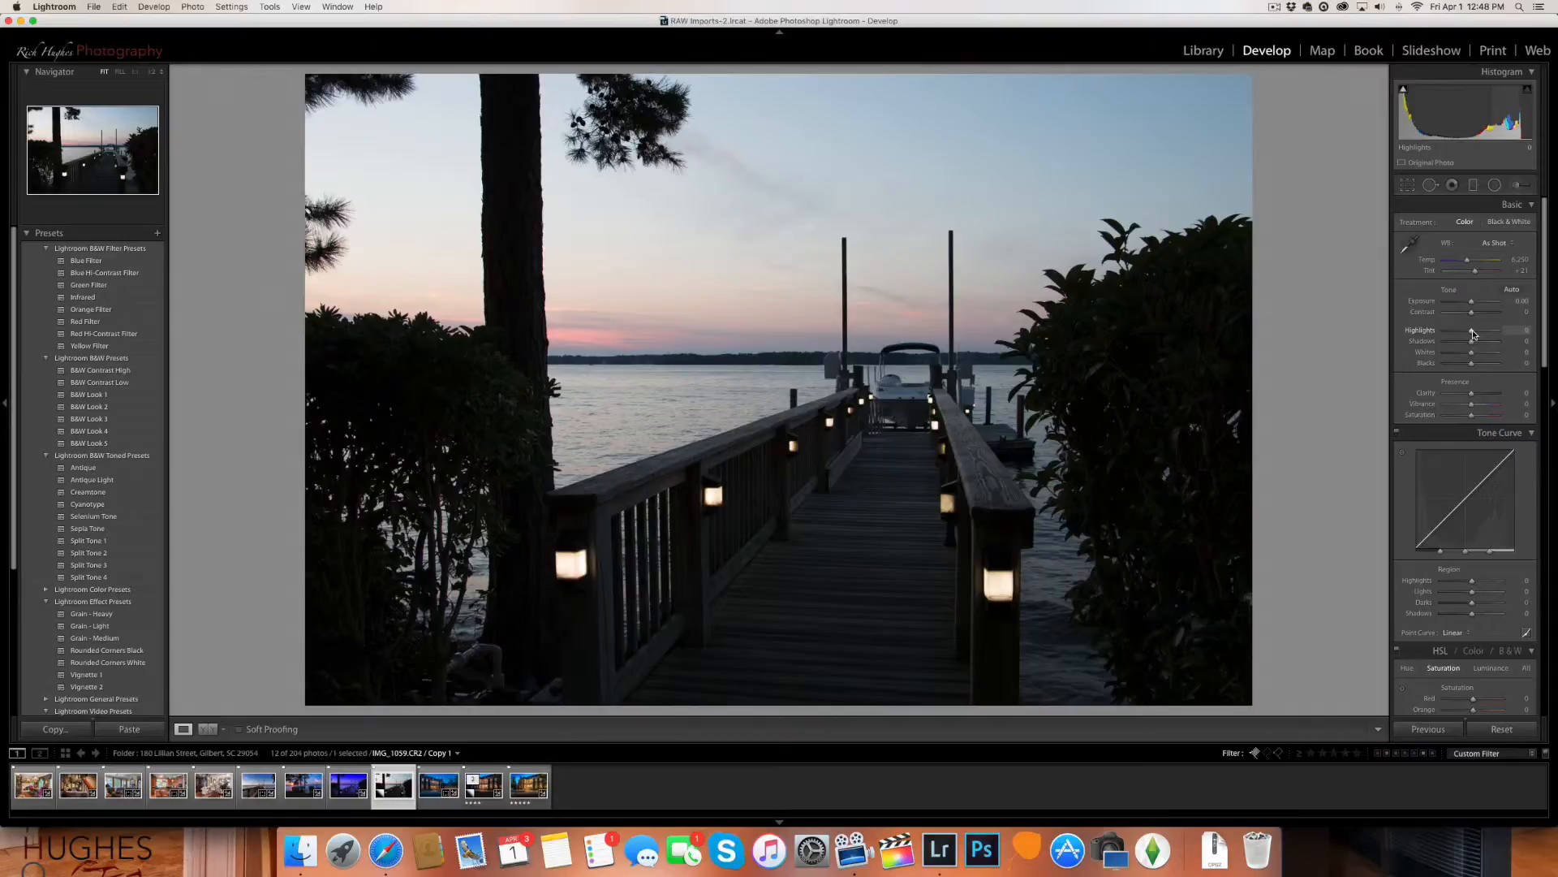
{"action": "left_click_drag", "start_coordinate": [1472, 330], "coordinate": [1435, 335]}
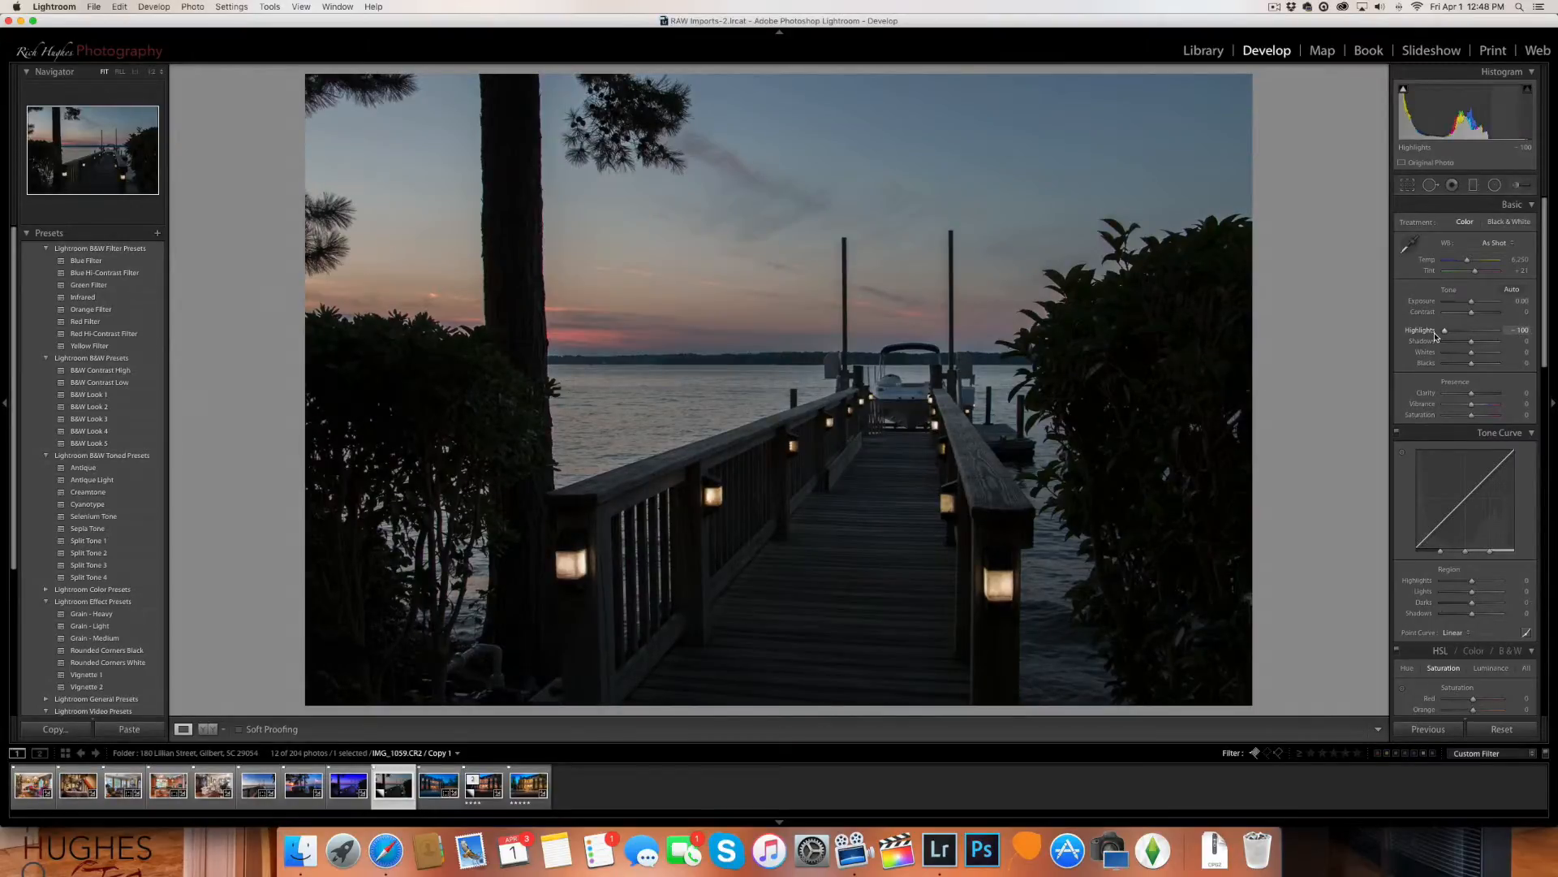
{"action": "left_click_drag", "start_coordinate": [1474, 346], "coordinate": [1506, 348]}
{"action": "left_click_drag", "start_coordinate": [1502, 349], "coordinate": [1488, 346]}
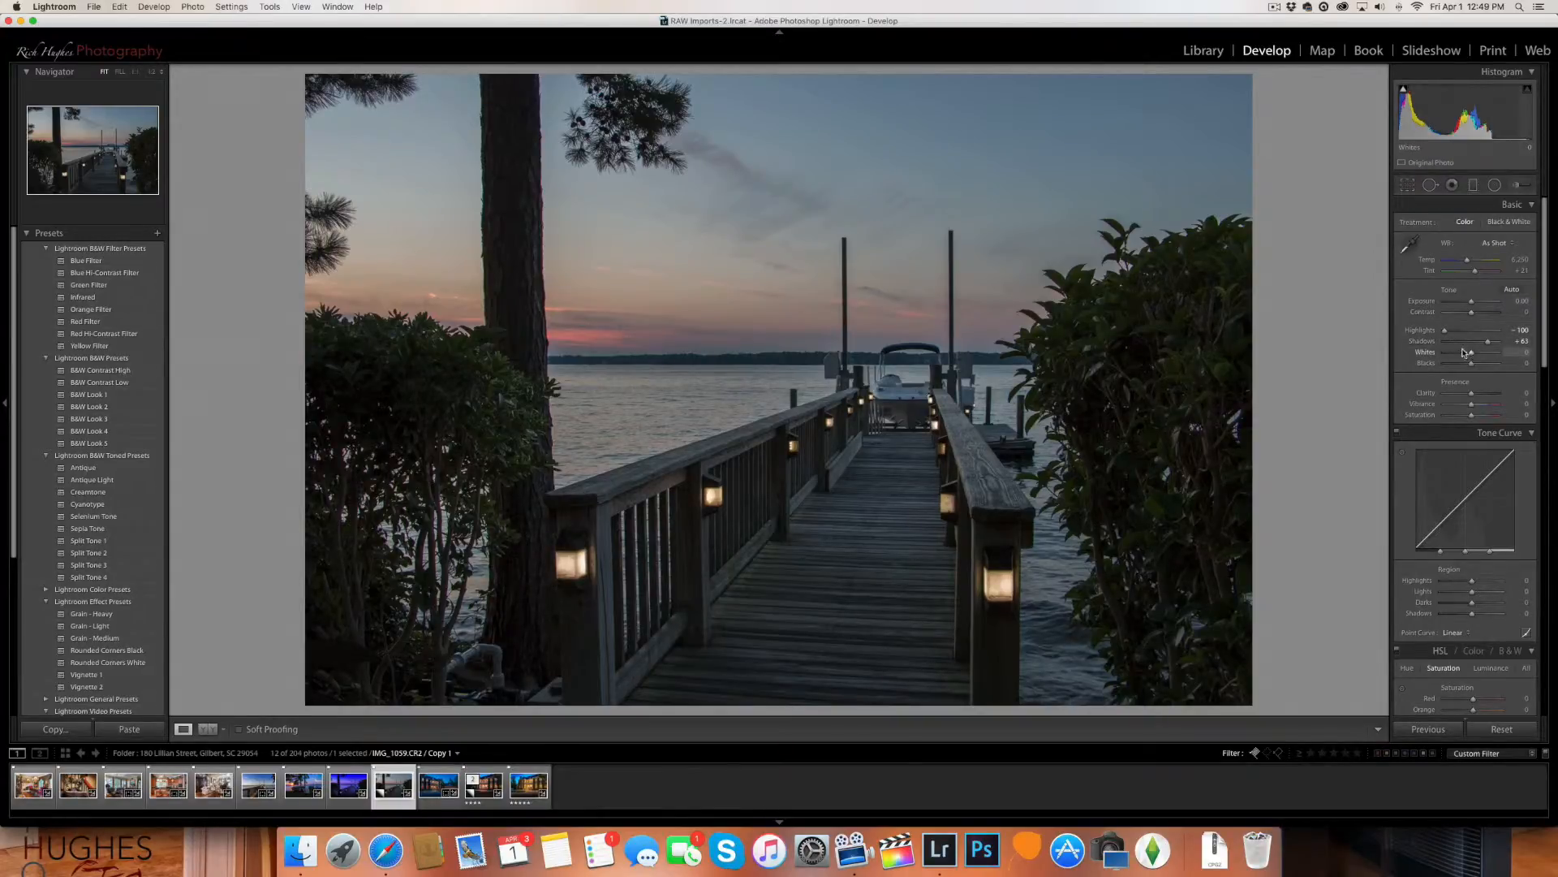
Set Whites to +24 and Blacks to -11 using the clipping preview
{"action": "key", "text": "alt"}
{"action": "left_click_drag", "start_coordinate": [1472, 357], "coordinate": [1473, 357]}
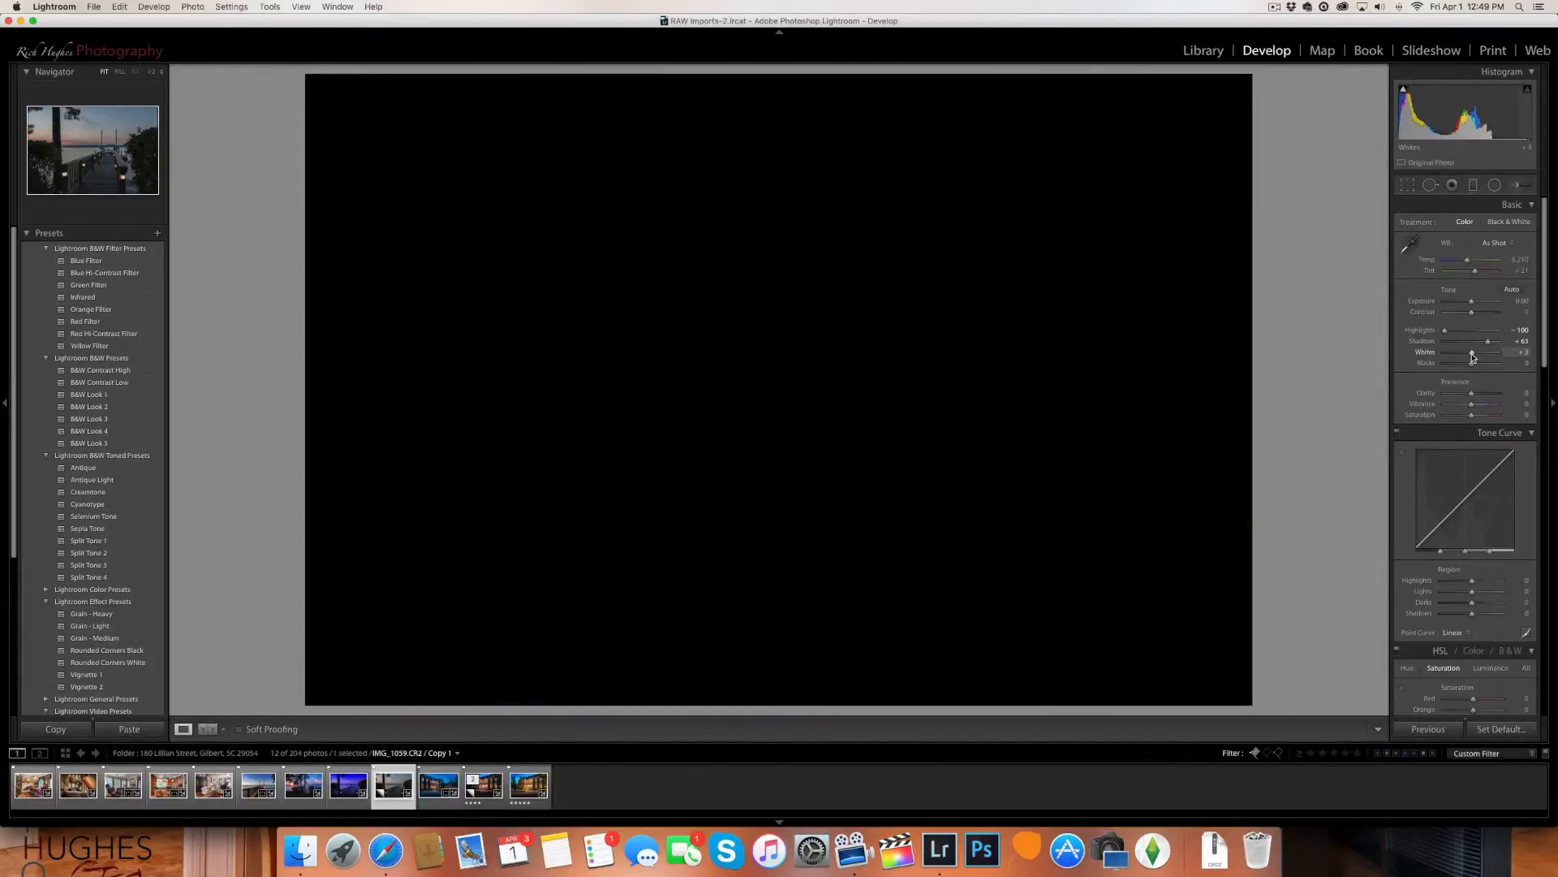
{"action": "left_click_drag", "start_coordinate": [1473, 357], "coordinate": [1479, 357]}
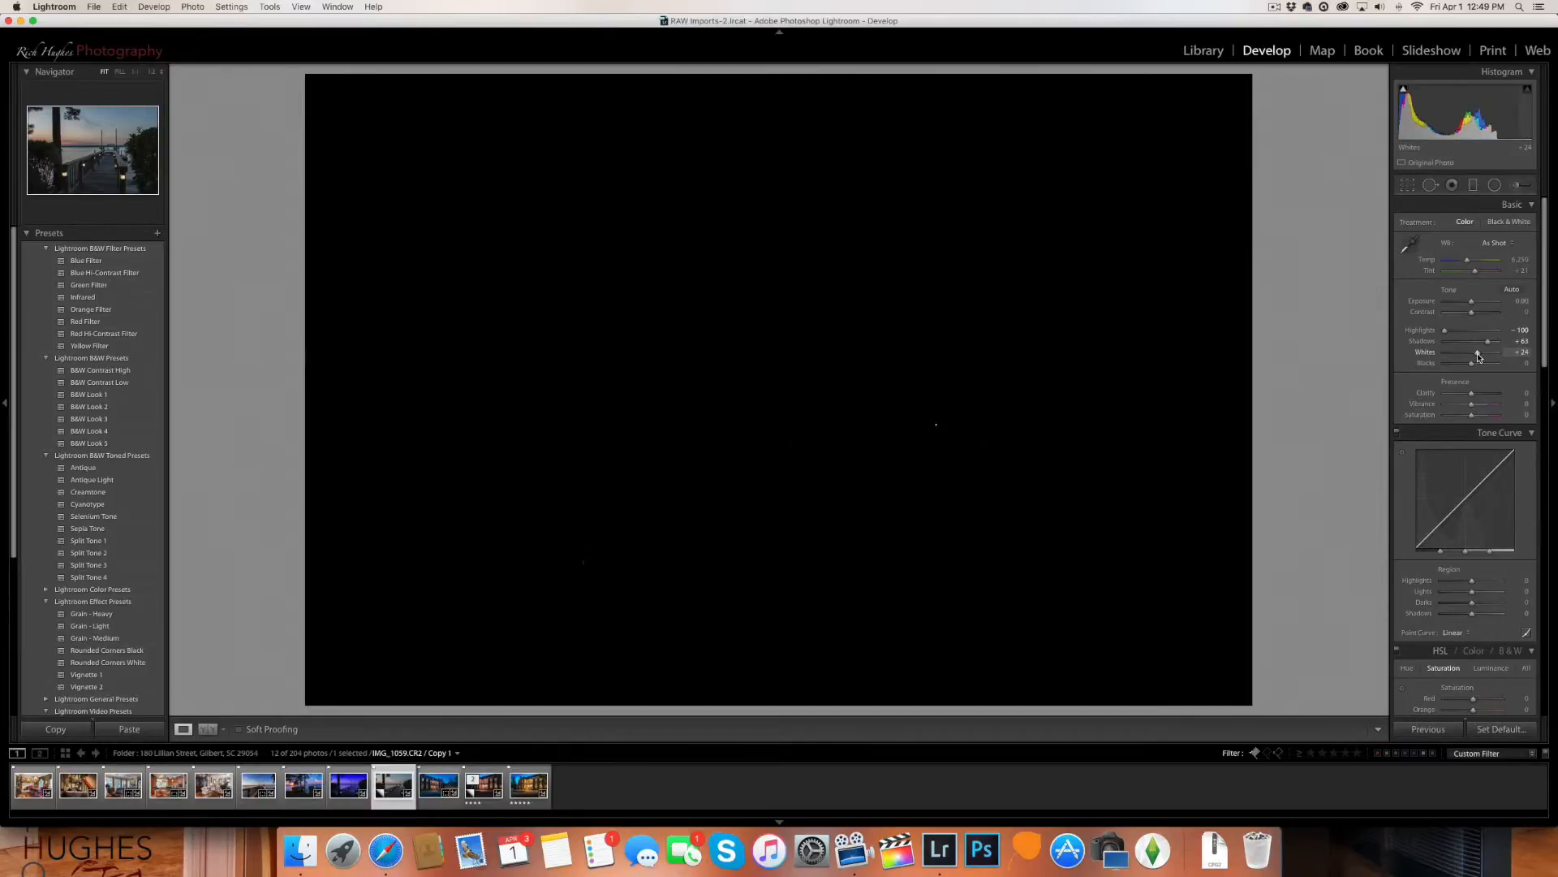
{"action": "left_click_drag", "start_coordinate": [1478, 357], "coordinate": [1478, 357]}
{"action": "key", "text": "alt"}
{"action": "left_click_drag", "start_coordinate": [1471, 367], "coordinate": [1468, 369]}
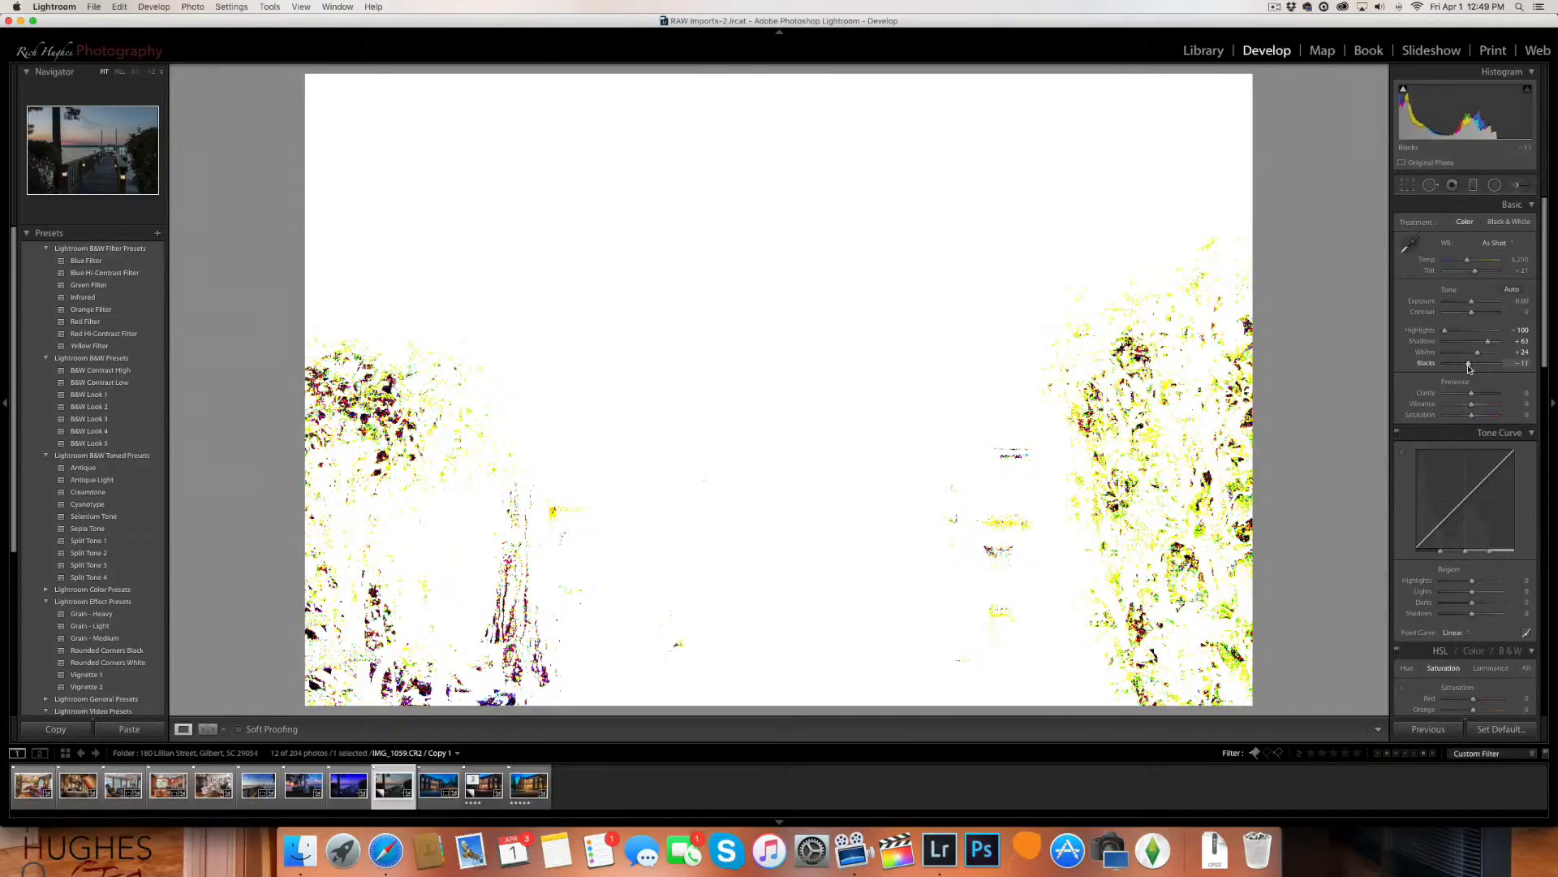
{"action": "left_click_drag", "start_coordinate": [1468, 368], "coordinate": [1468, 368]}
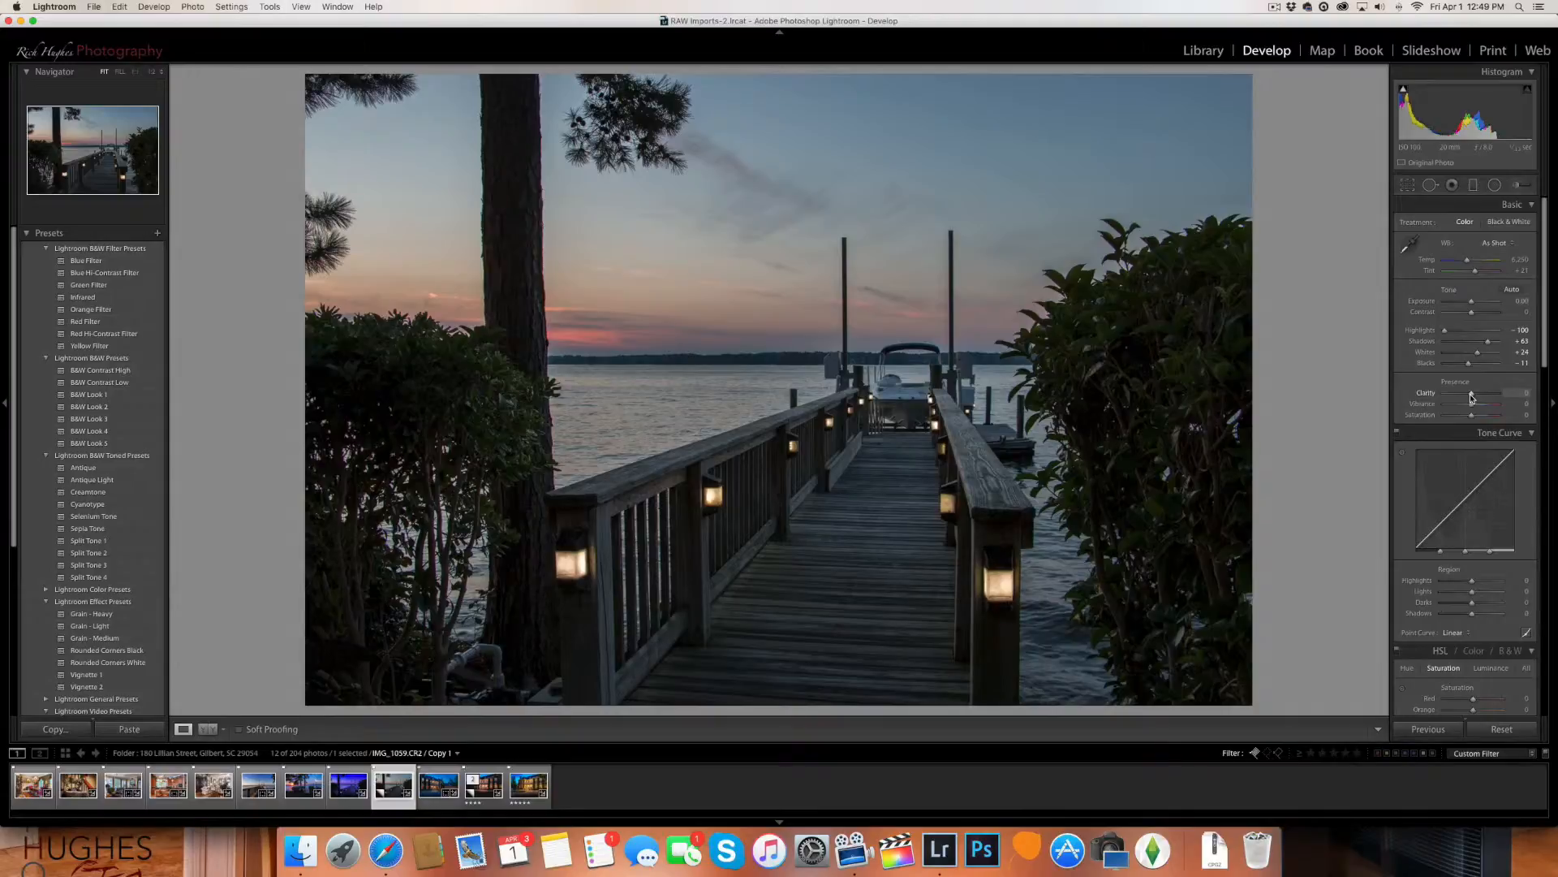
Soften the photo with Clarity at -21 and raise Vibrance to +17
{"action": "left_click_drag", "start_coordinate": [1471, 396], "coordinate": [1502, 396]}
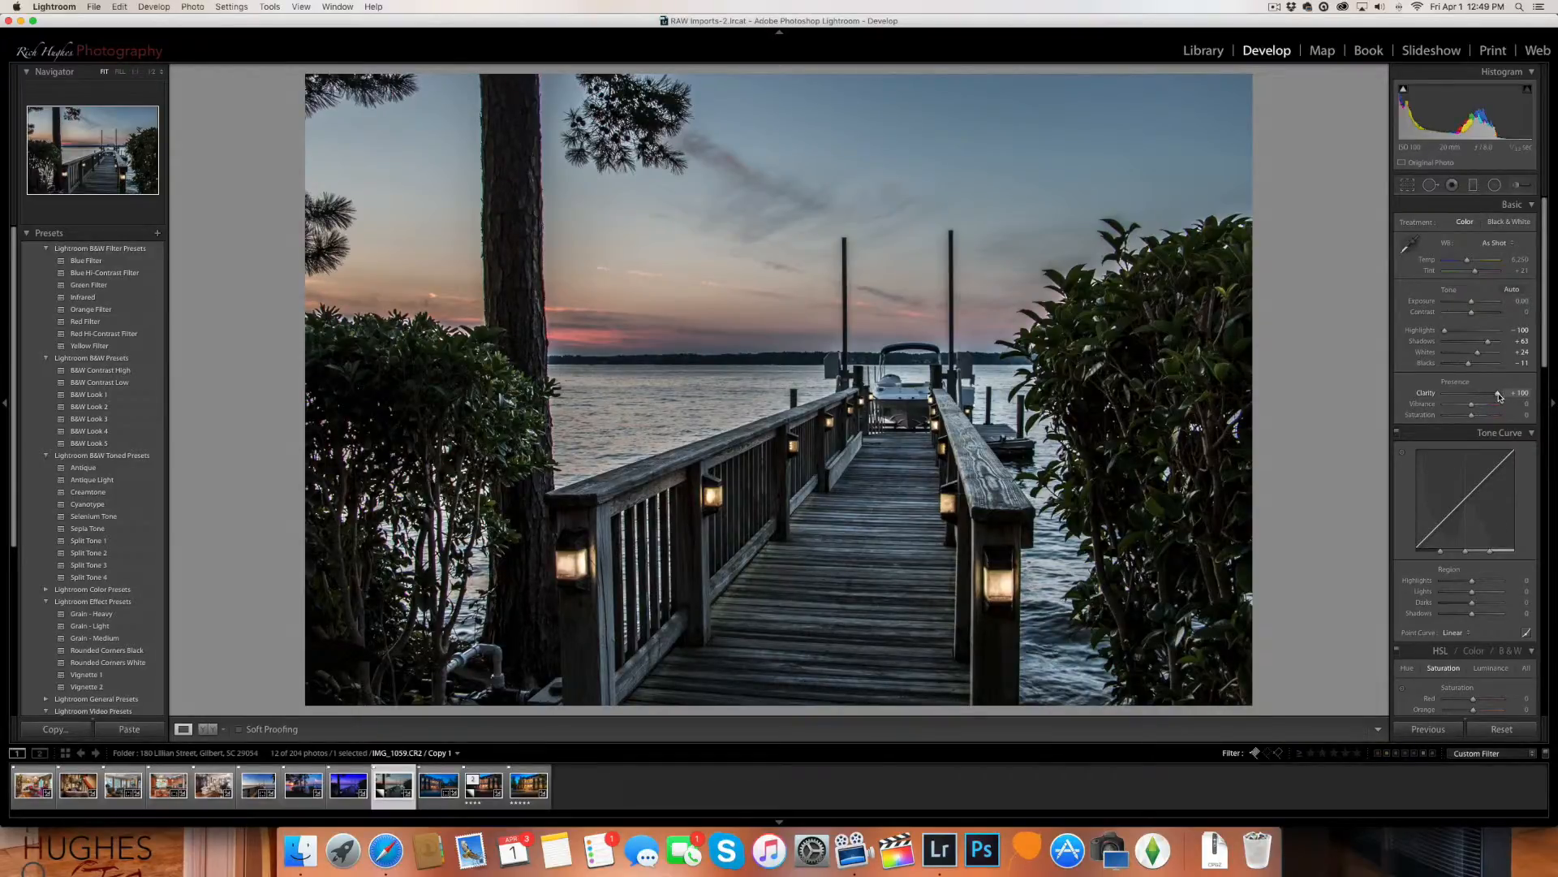
{"action": "left_click_drag", "start_coordinate": [1493, 396], "coordinate": [1466, 396]}
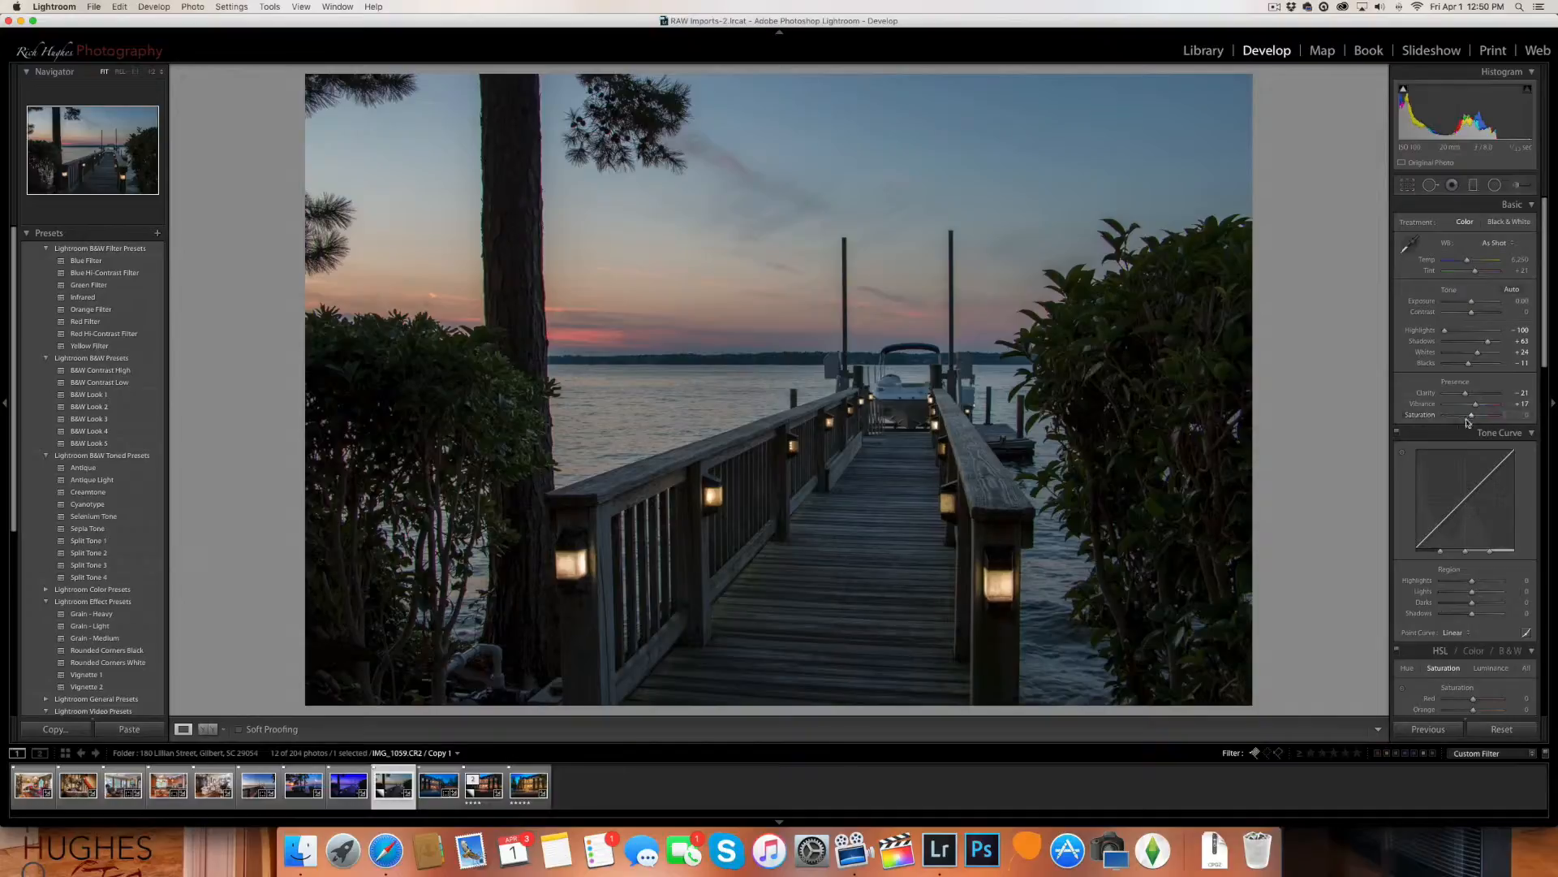
Try Saturation at +100 and at a reduced level, and reset it to its default
{"action": "left_click_drag", "start_coordinate": [1472, 417], "coordinate": [1505, 421]}
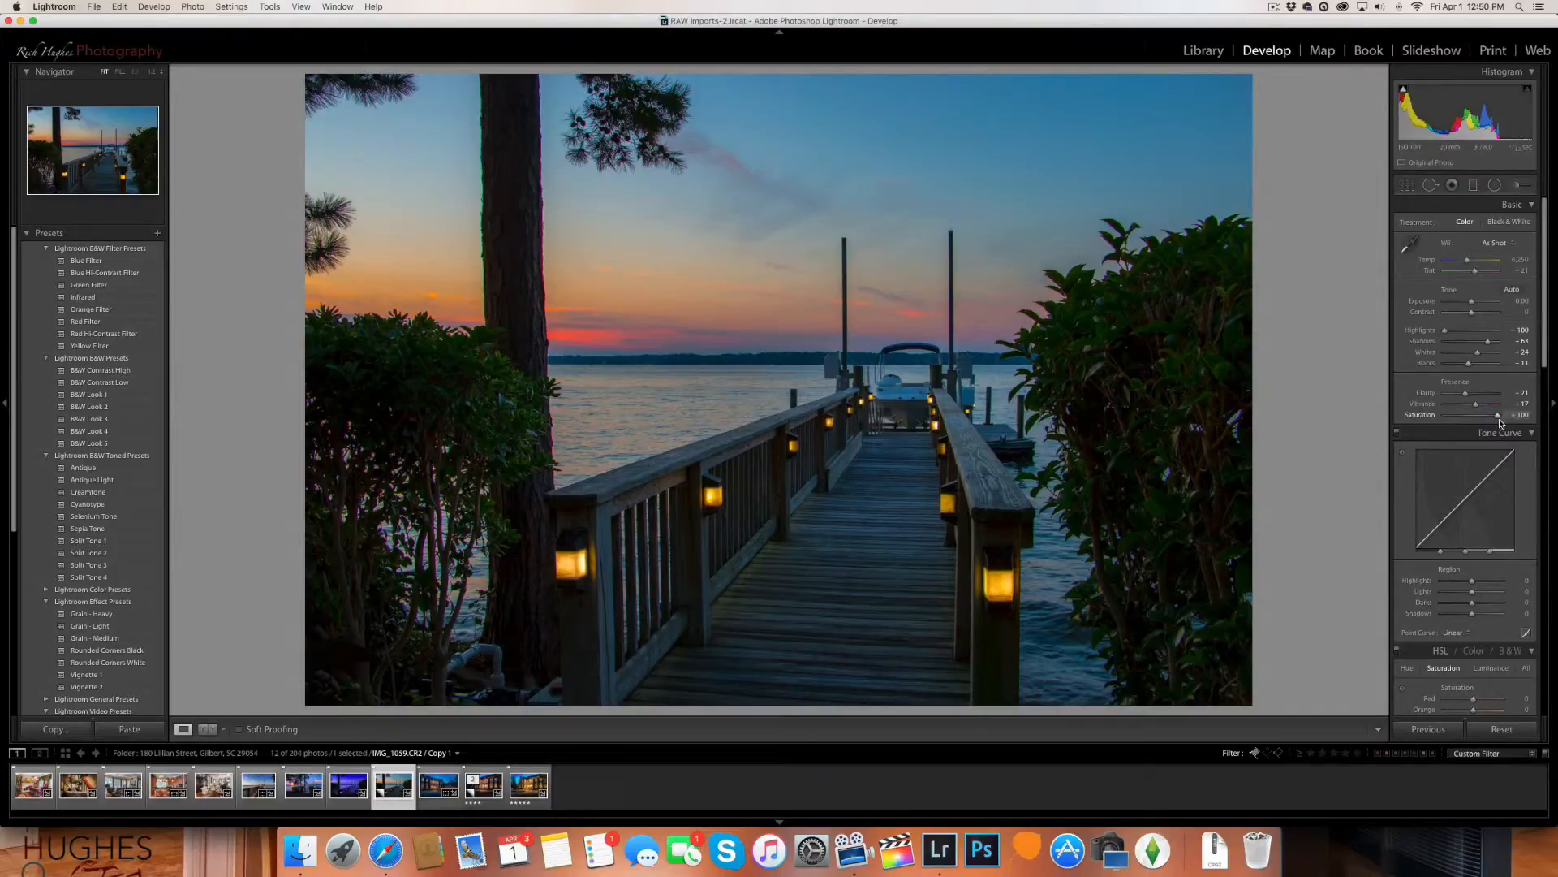
{"action": "left_click_drag", "start_coordinate": [1504, 417], "coordinate": [1465, 423]}
{"action": "double_click", "coordinate": [1465, 418]}
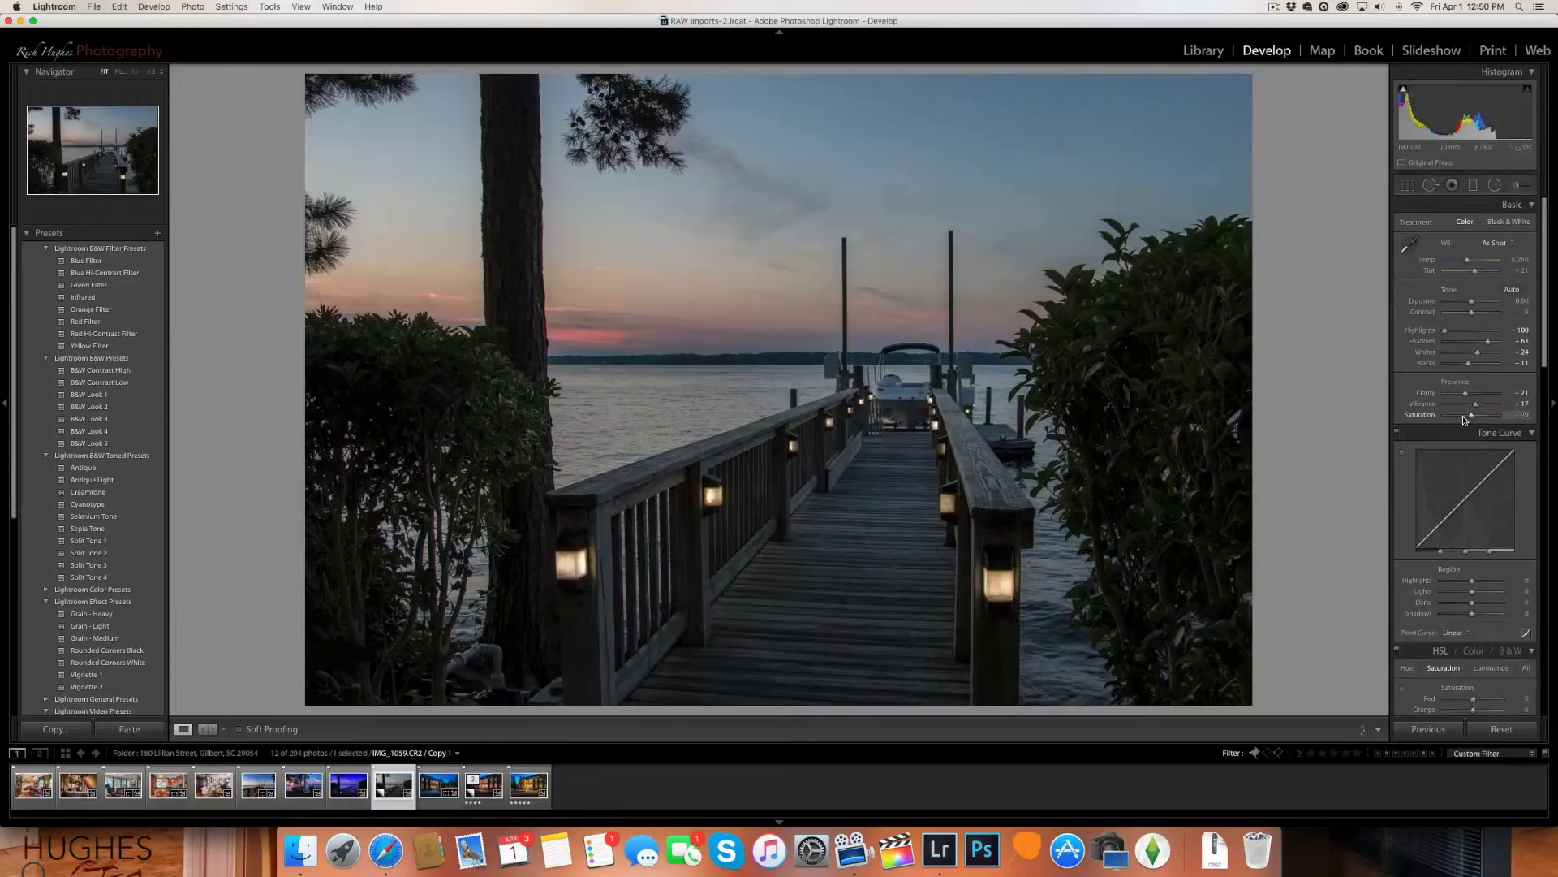
{"action": "scroll", "coordinate": [1502, 436], "scroll_direction": "down", "scroll_amount": 6}
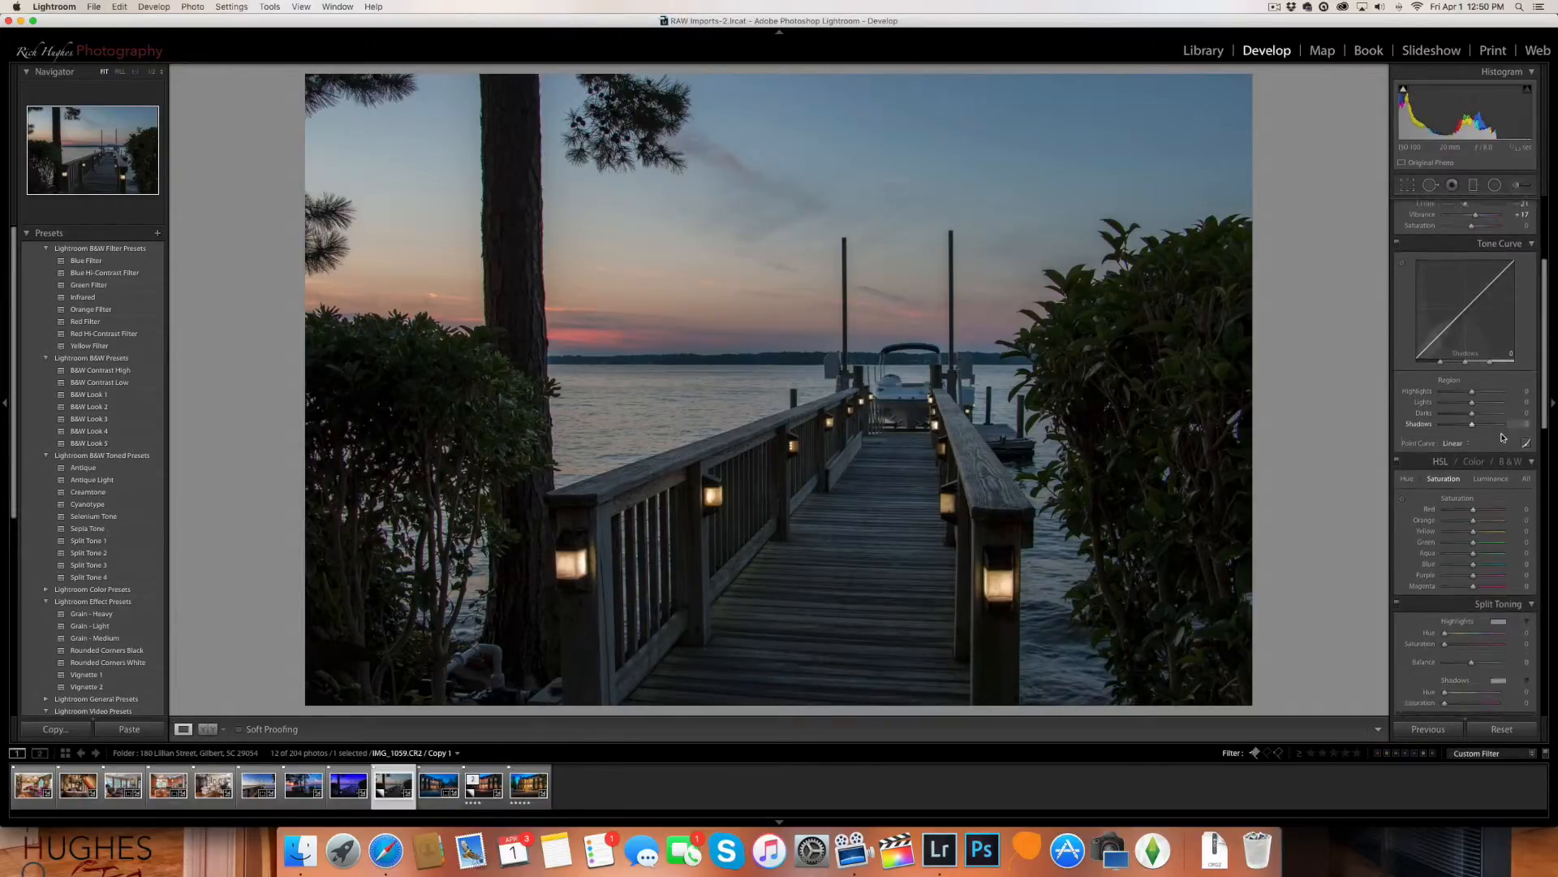
{"action": "scroll", "coordinate": [1501, 436], "scroll_direction": "down", "scroll_amount": 1}
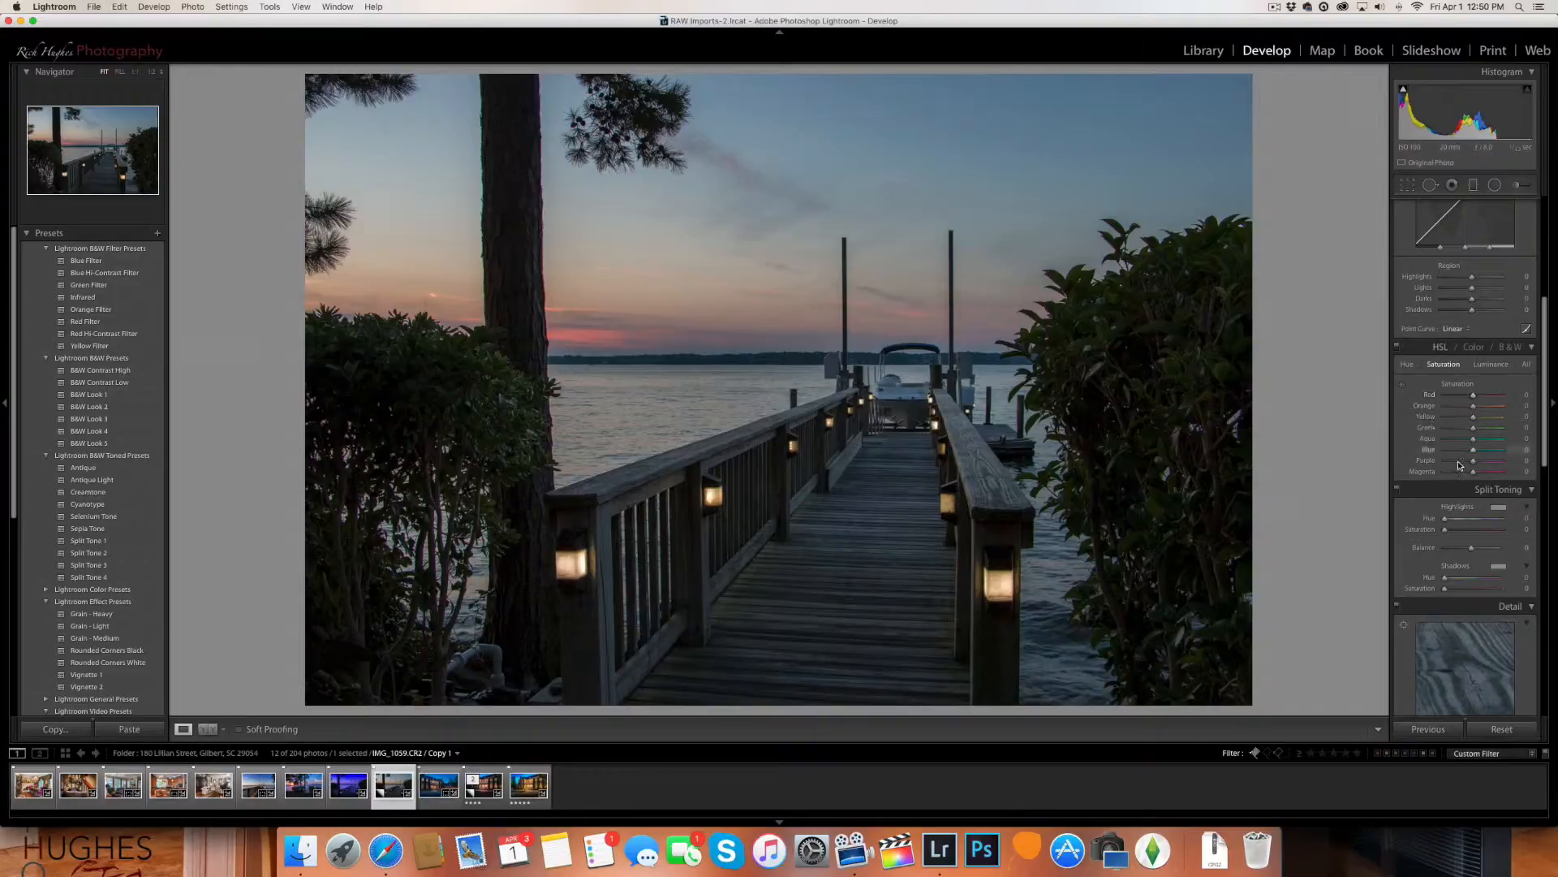
{"action": "left_click", "coordinate": [1491, 367]}
{"action": "left_click", "coordinate": [1443, 364]}
Set the sharpening Amount to 33 and Masking to 83, using the mask preview to limit sharpening to edges
{"action": "scroll", "coordinate": [1464, 455], "scroll_direction": "down", "scroll_amount": 5}
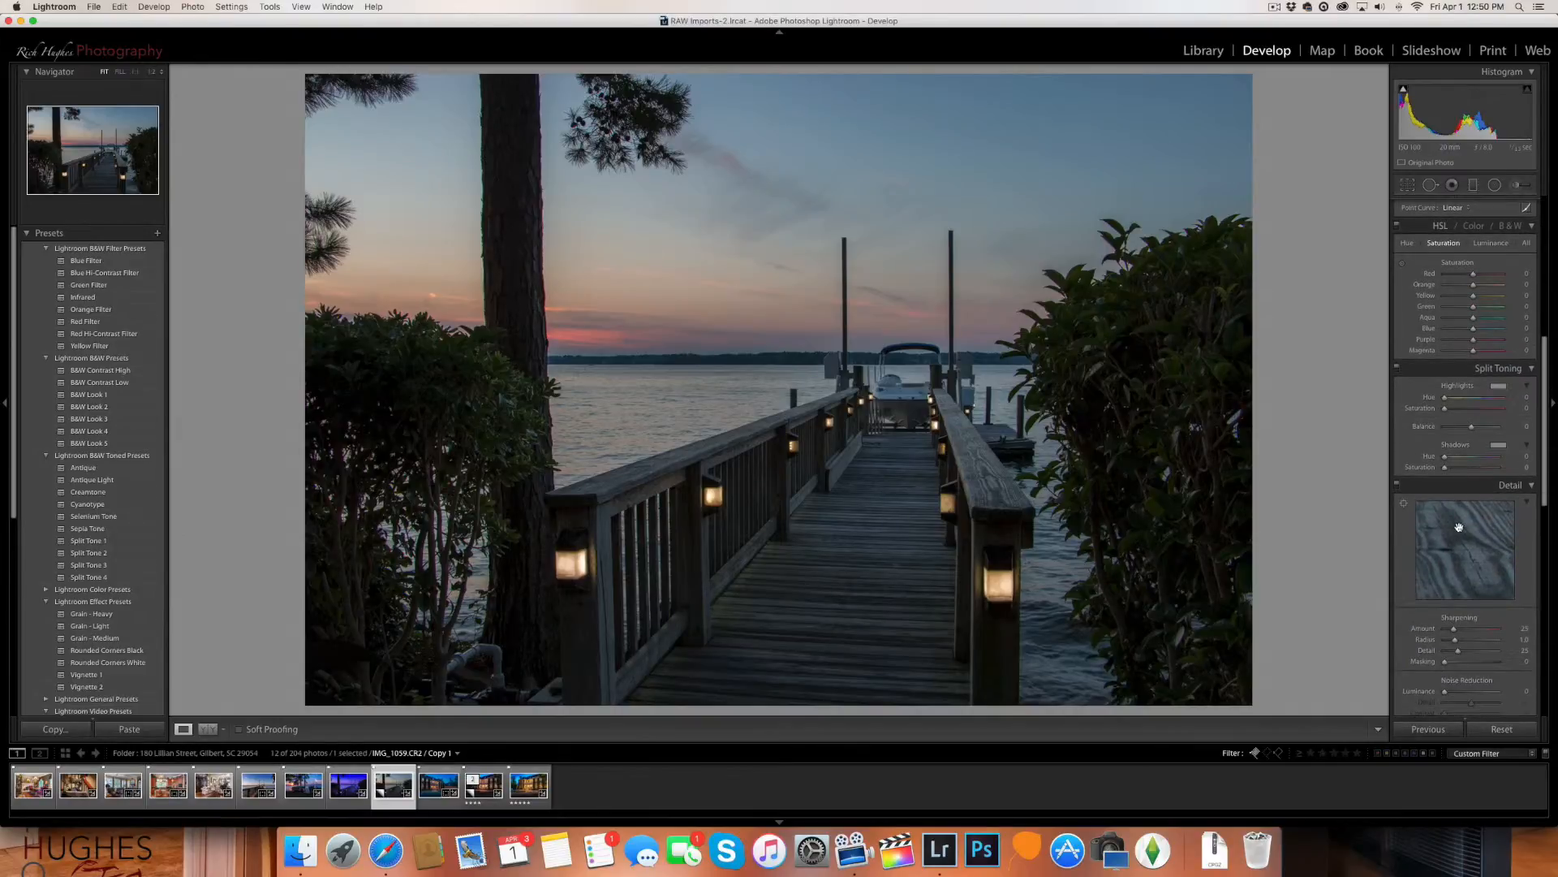
{"action": "scroll", "coordinate": [1458, 528], "scroll_direction": "down", "scroll_amount": 4}
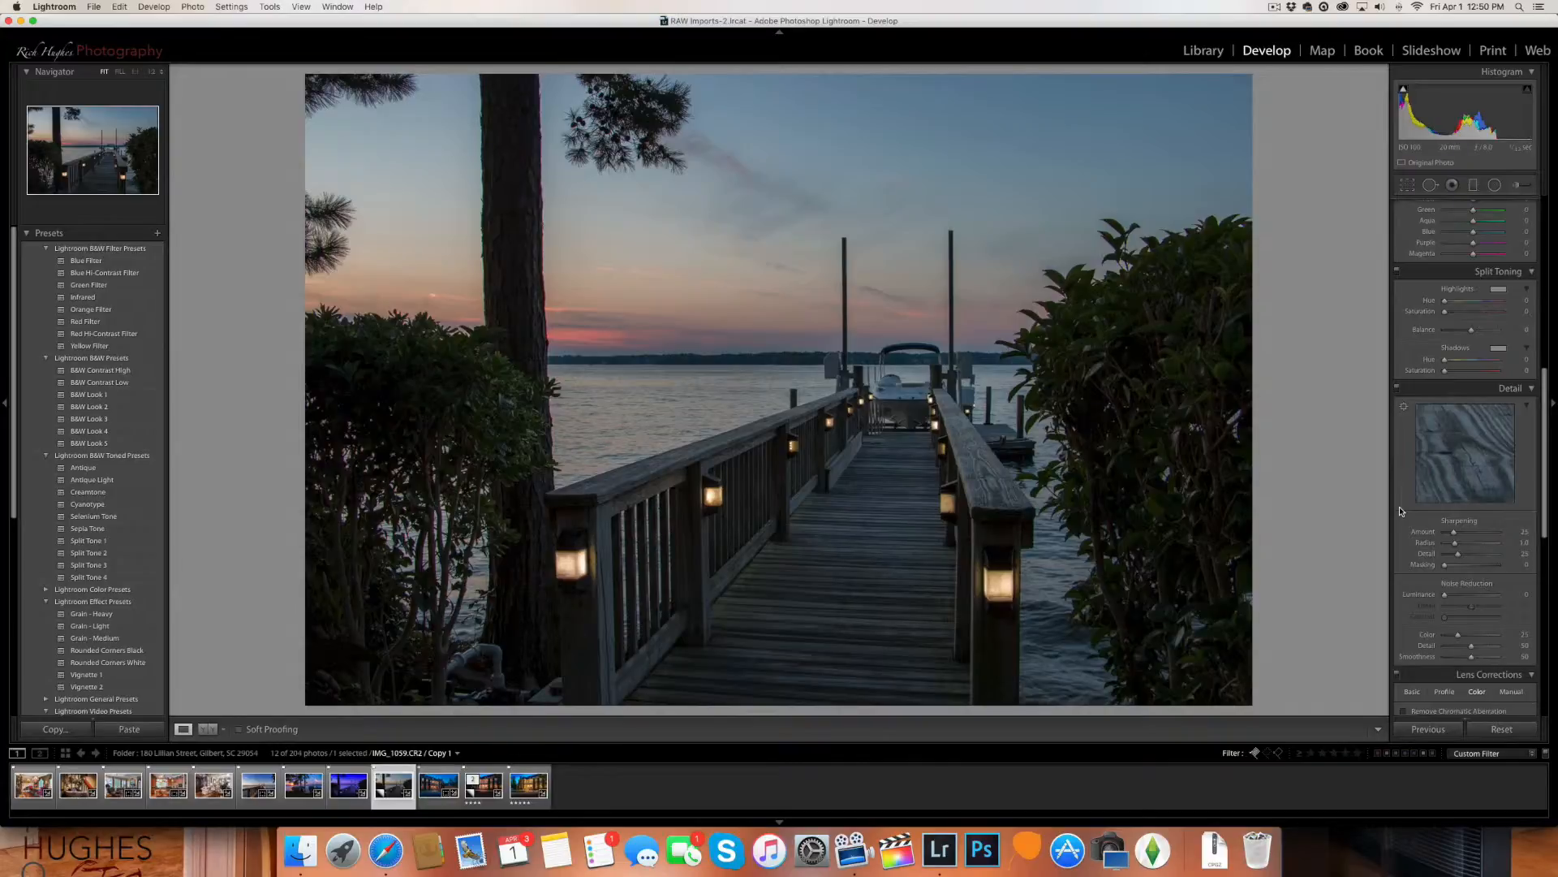
{"action": "left_click", "coordinate": [1476, 476]}
{"action": "left_click_drag", "start_coordinate": [1476, 476], "coordinate": [1388, 494]}
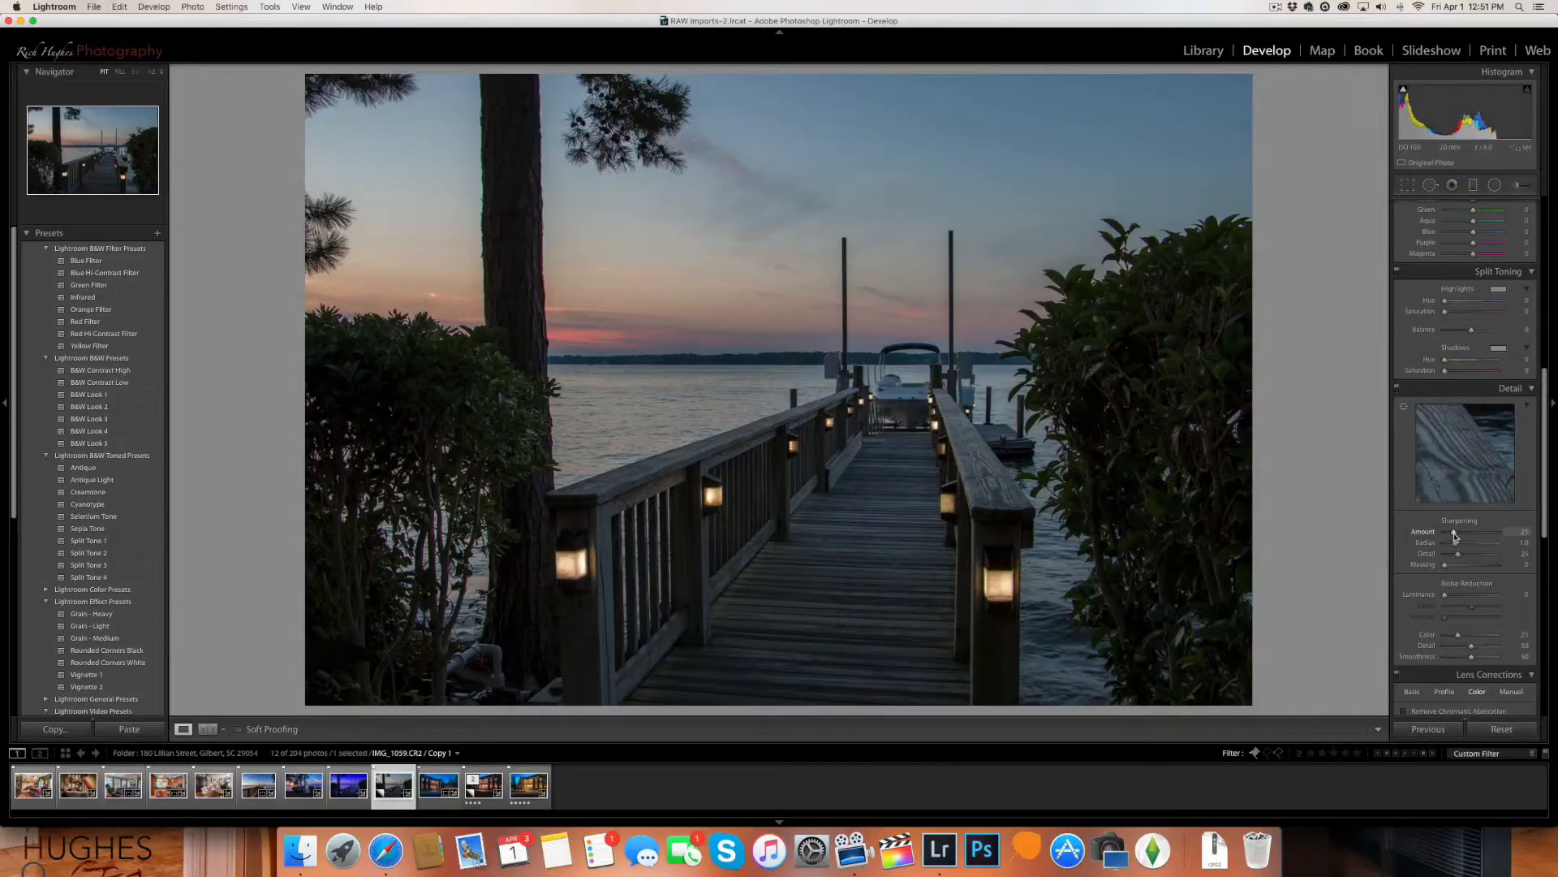
{"action": "left_click_drag", "start_coordinate": [1454, 535], "coordinate": [1457, 534]}
{"action": "key", "text": "alt"}
{"action": "left_click_drag", "start_coordinate": [1446, 568], "coordinate": [1488, 569]}
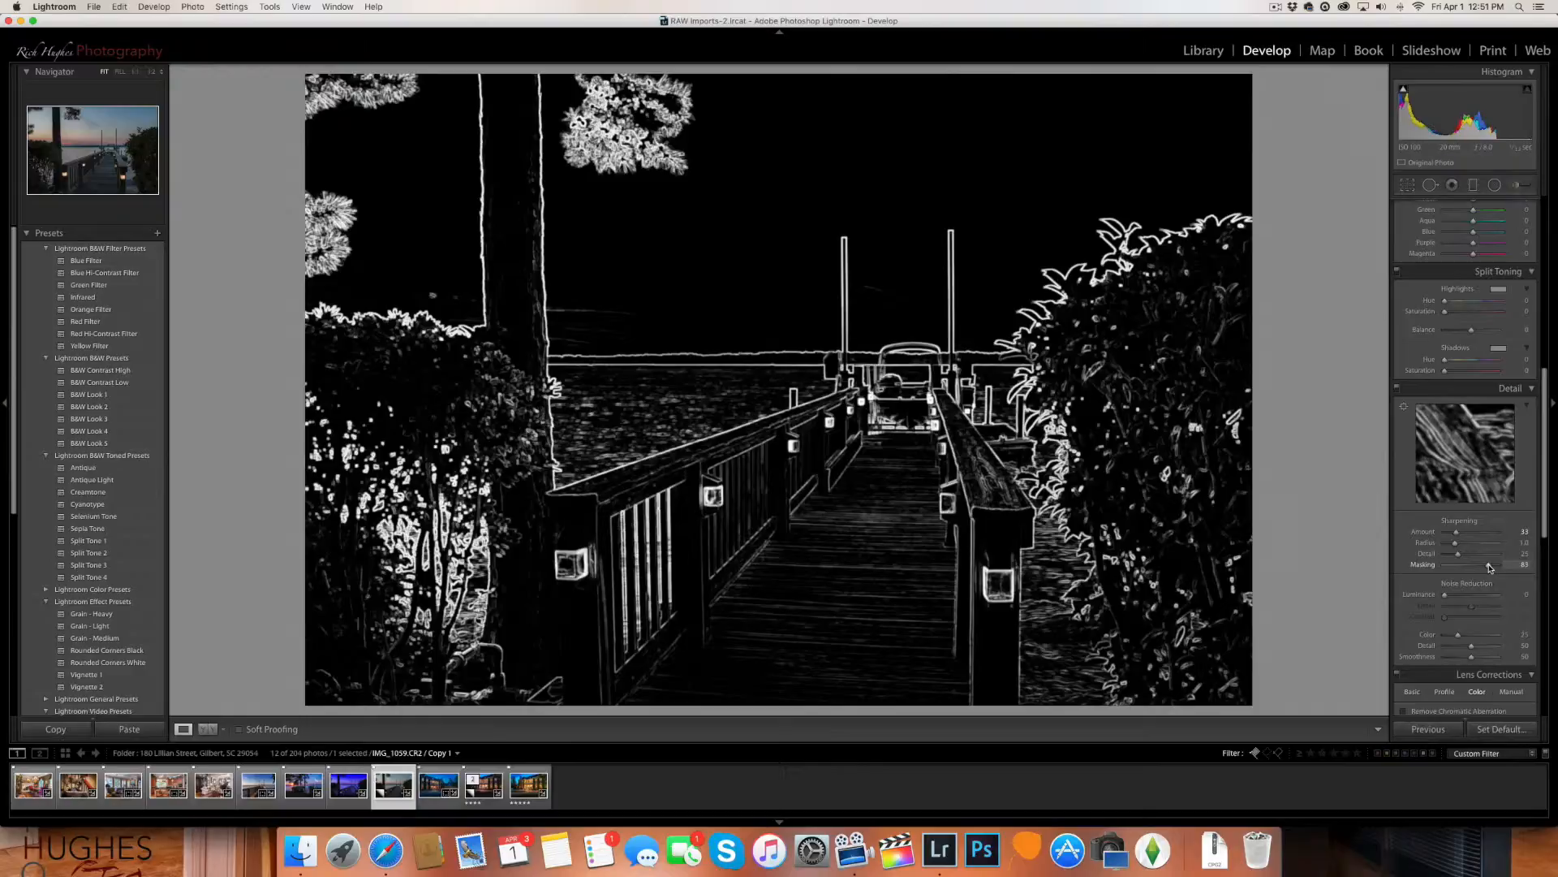
{"action": "left_click_drag", "start_coordinate": [1490, 568], "coordinate": [1490, 568]}
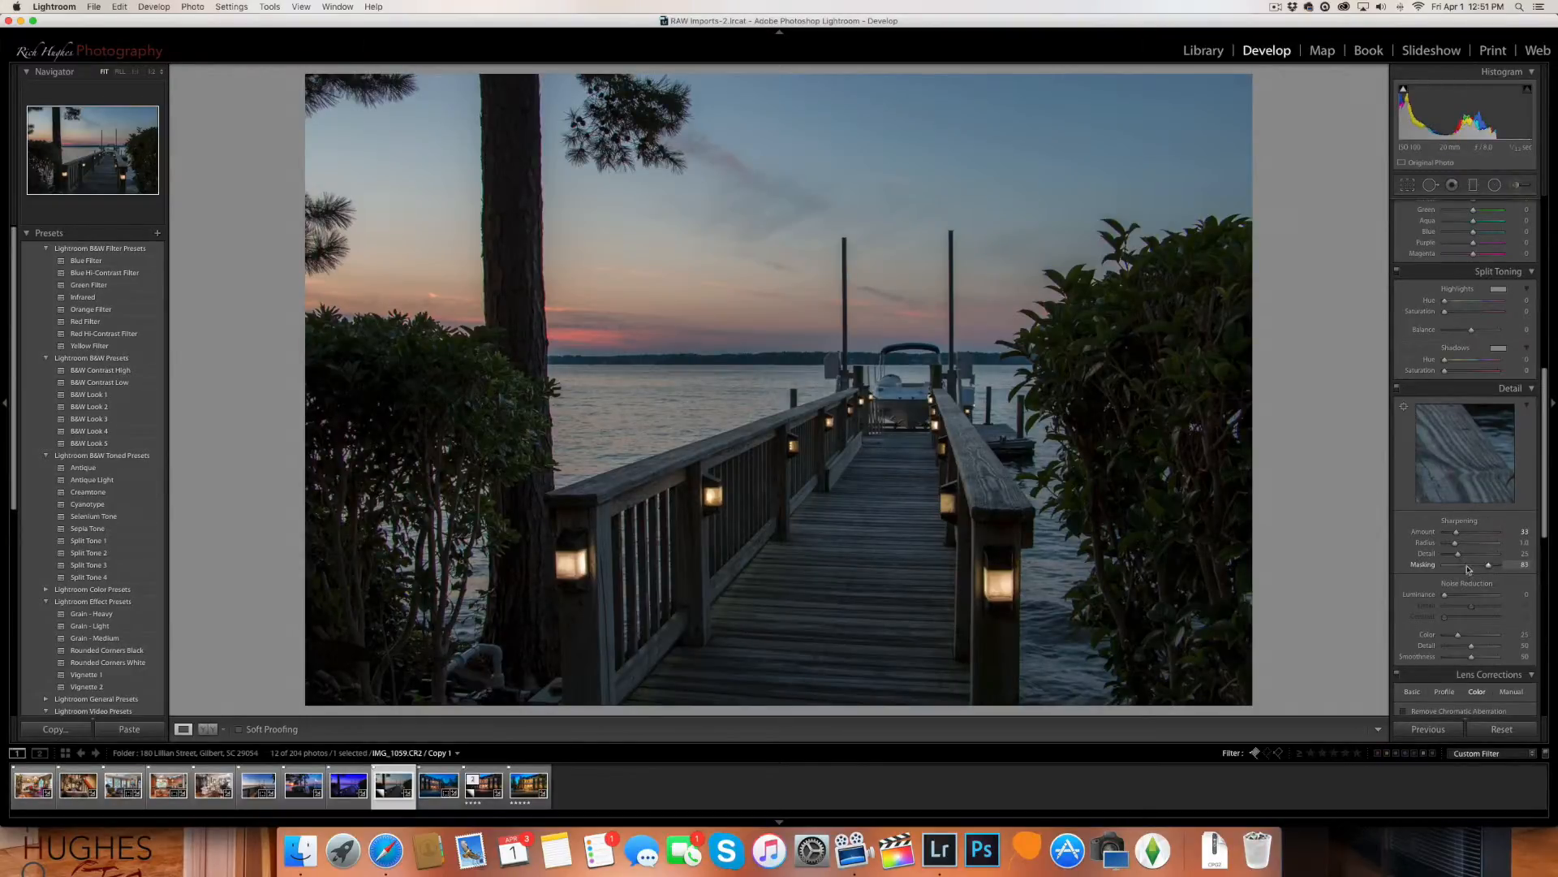
Set the Luminance noise reduction to 17
{"action": "scroll", "coordinate": [1461, 564], "scroll_direction": "down", "scroll_amount": 2}
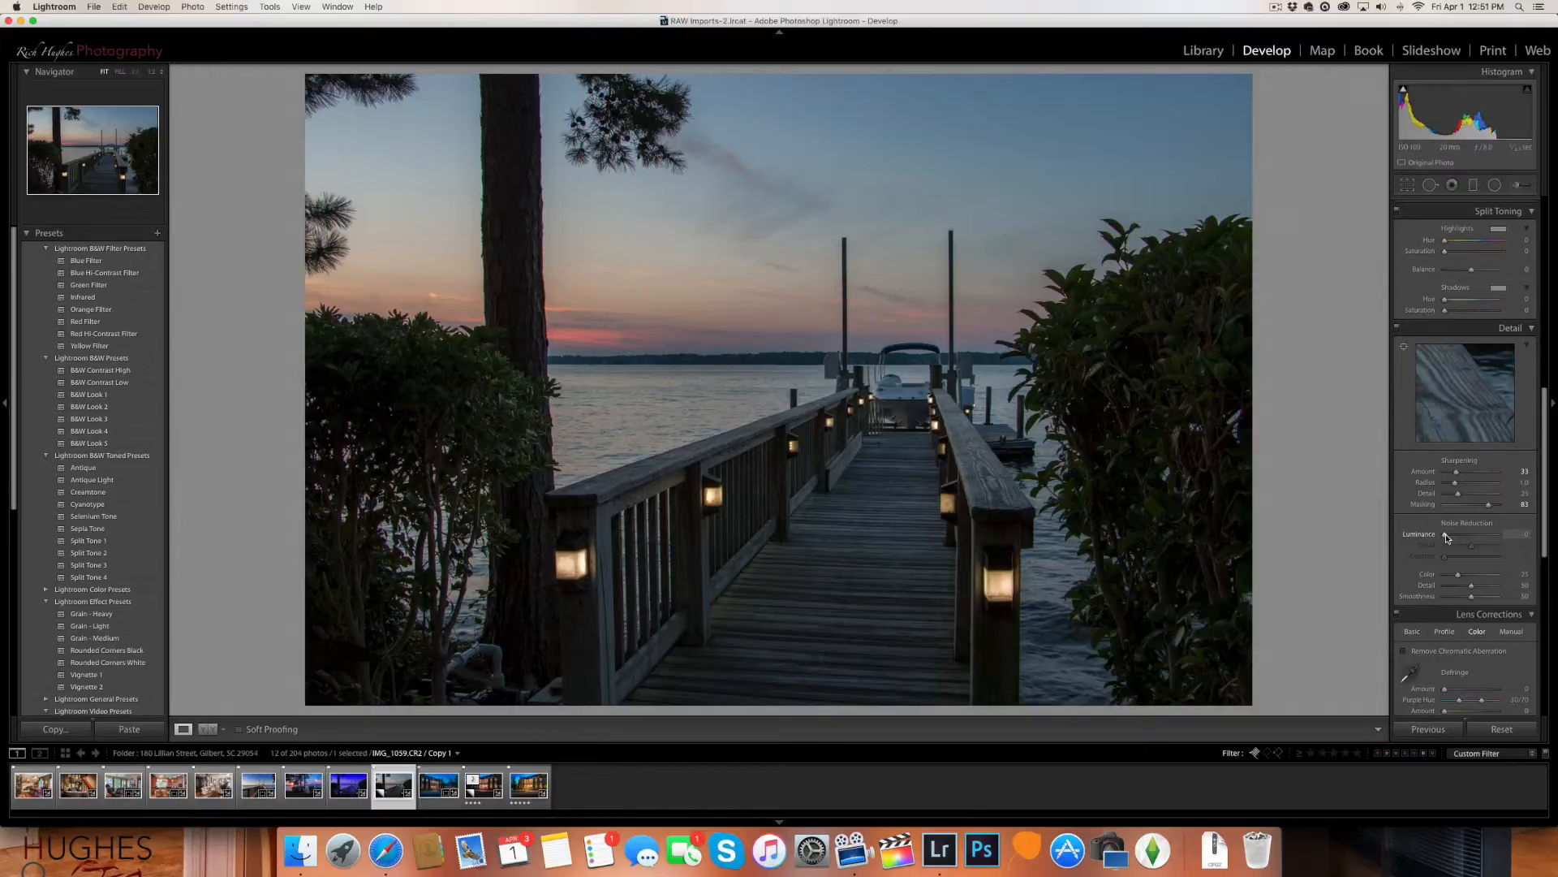
{"action": "left_click_drag", "start_coordinate": [1445, 537], "coordinate": [1450, 536]}
{"action": "left_click_drag", "start_coordinate": [1452, 537], "coordinate": [1454, 537]}
Enable profile corrections and chromatic aberration removal for the lens, and inspect the tree trunk's edges up close
{"action": "scroll", "coordinate": [1459, 541], "scroll_direction": "down", "scroll_amount": 2}
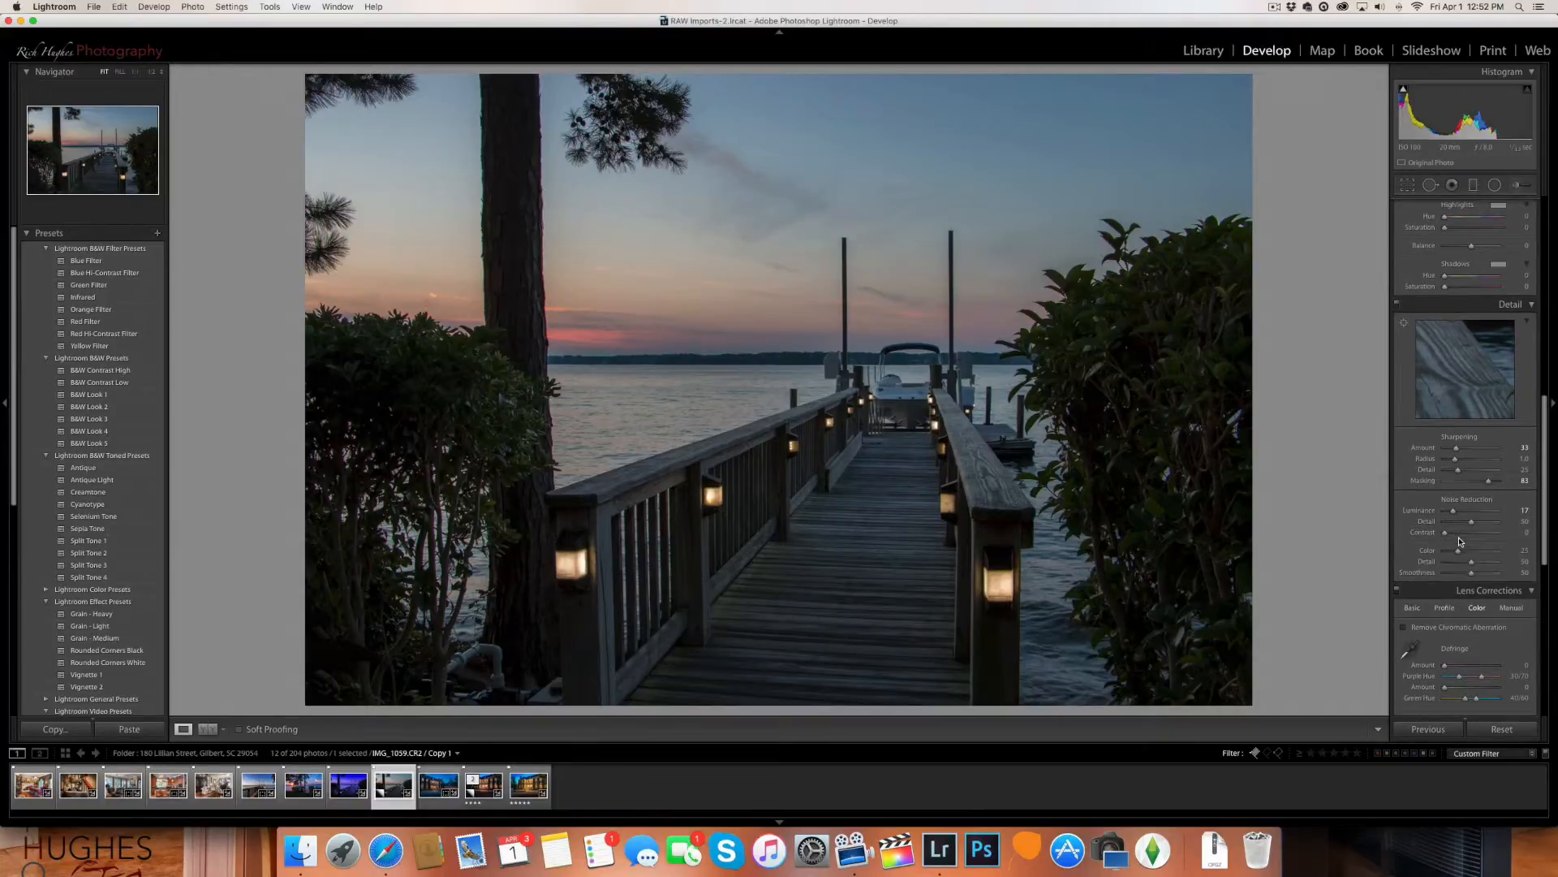
{"action": "scroll", "coordinate": [1456, 560], "scroll_direction": "down", "scroll_amount": 4}
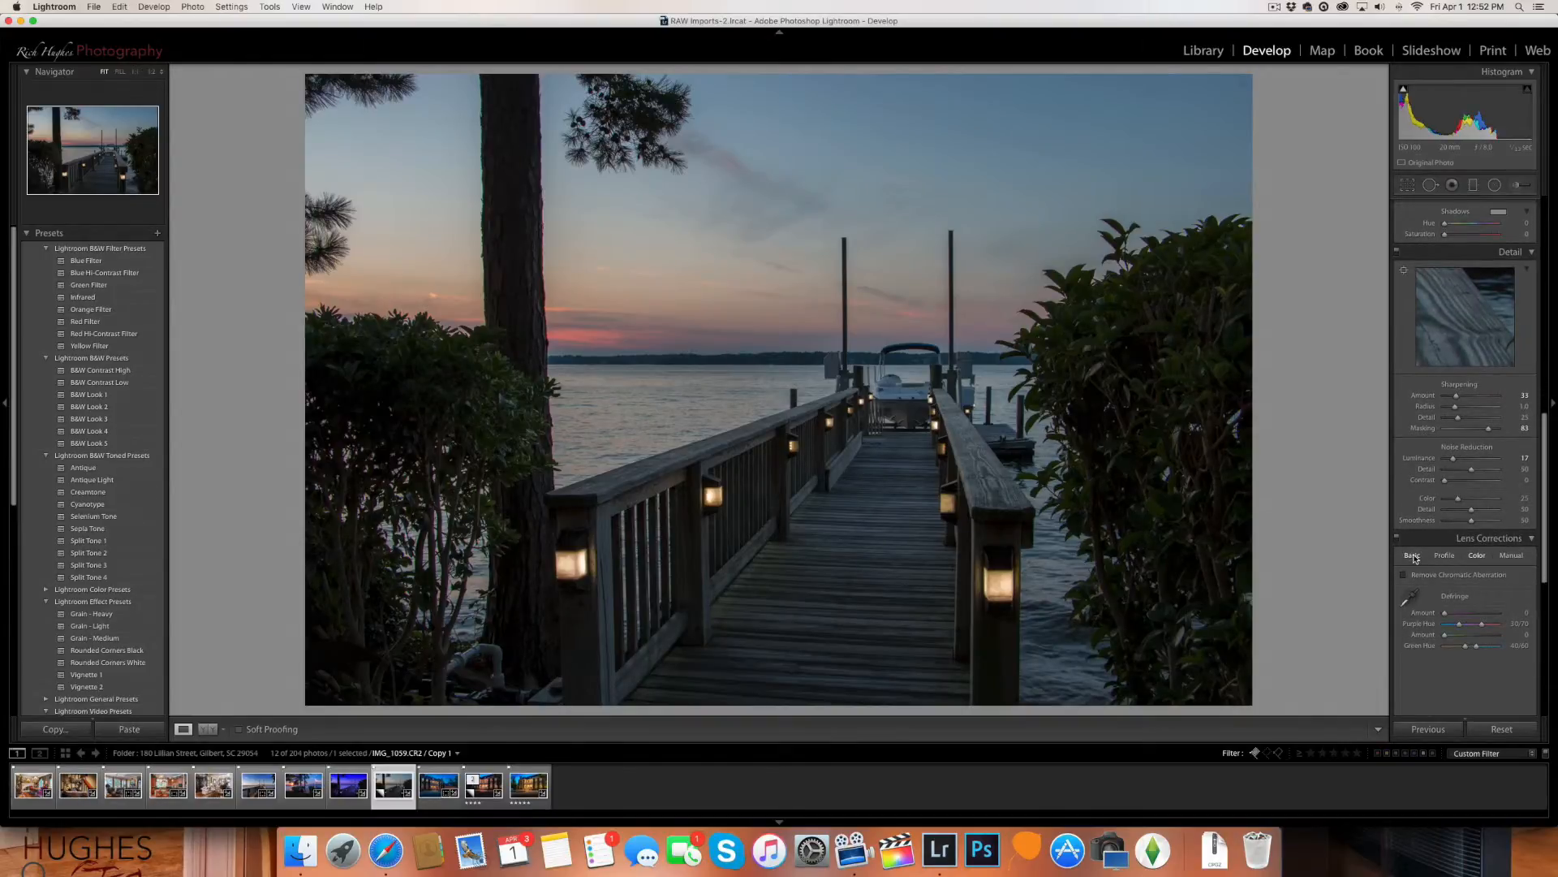
{"action": "left_click", "coordinate": [1417, 557]}
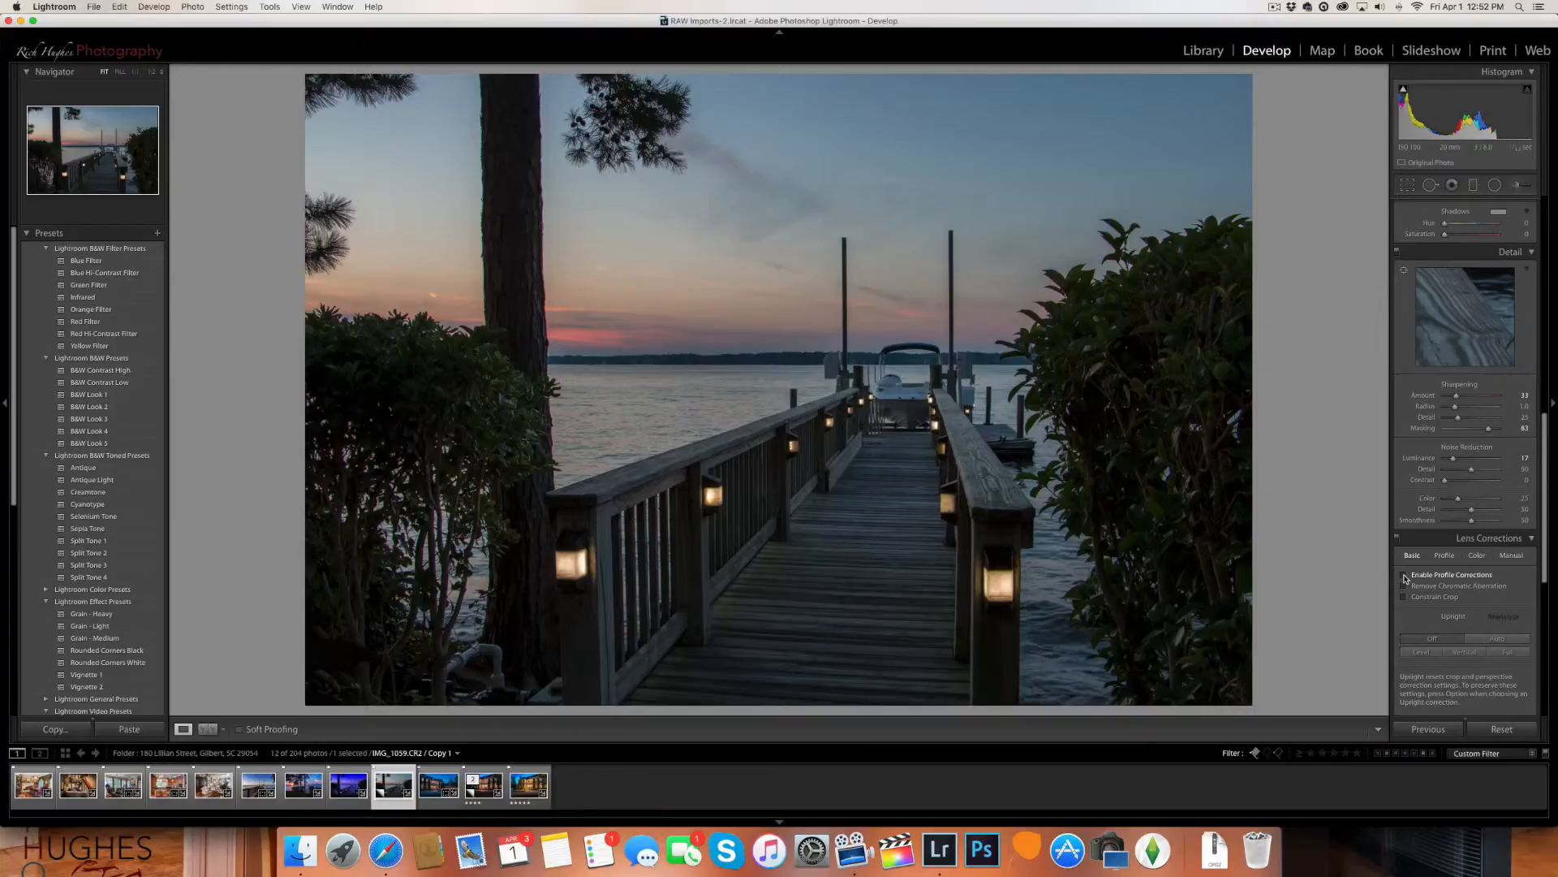
{"action": "left_click", "coordinate": [1404, 576]}
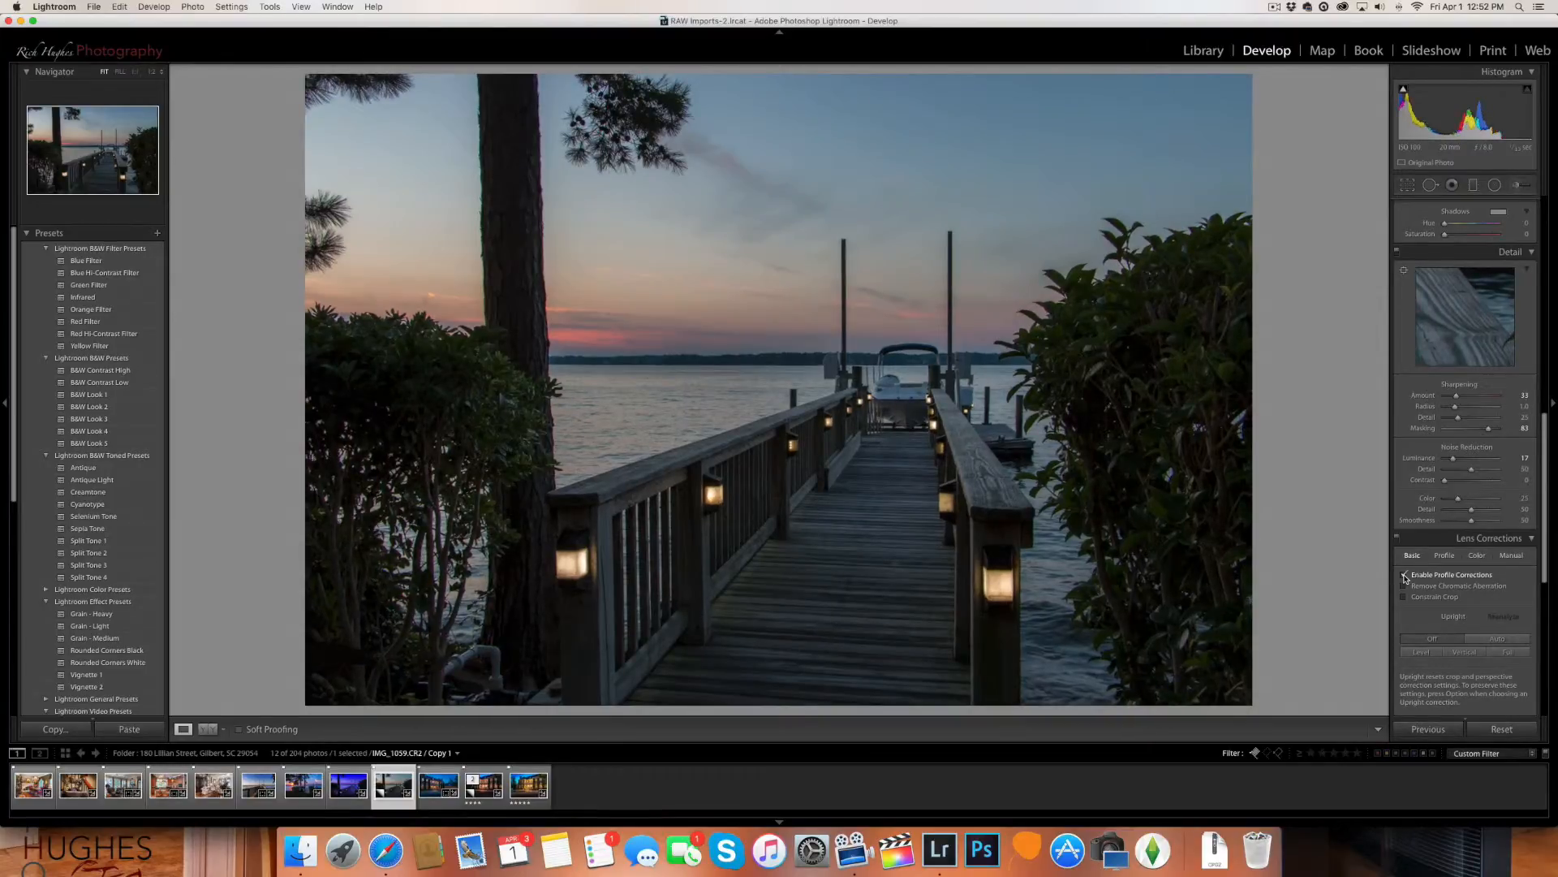
{"action": "left_click", "coordinate": [1405, 576]}
{"action": "left_click", "coordinate": [1405, 575]}
{"action": "left_click", "coordinate": [1405, 586]}
{"action": "left_click", "coordinate": [519, 252]}
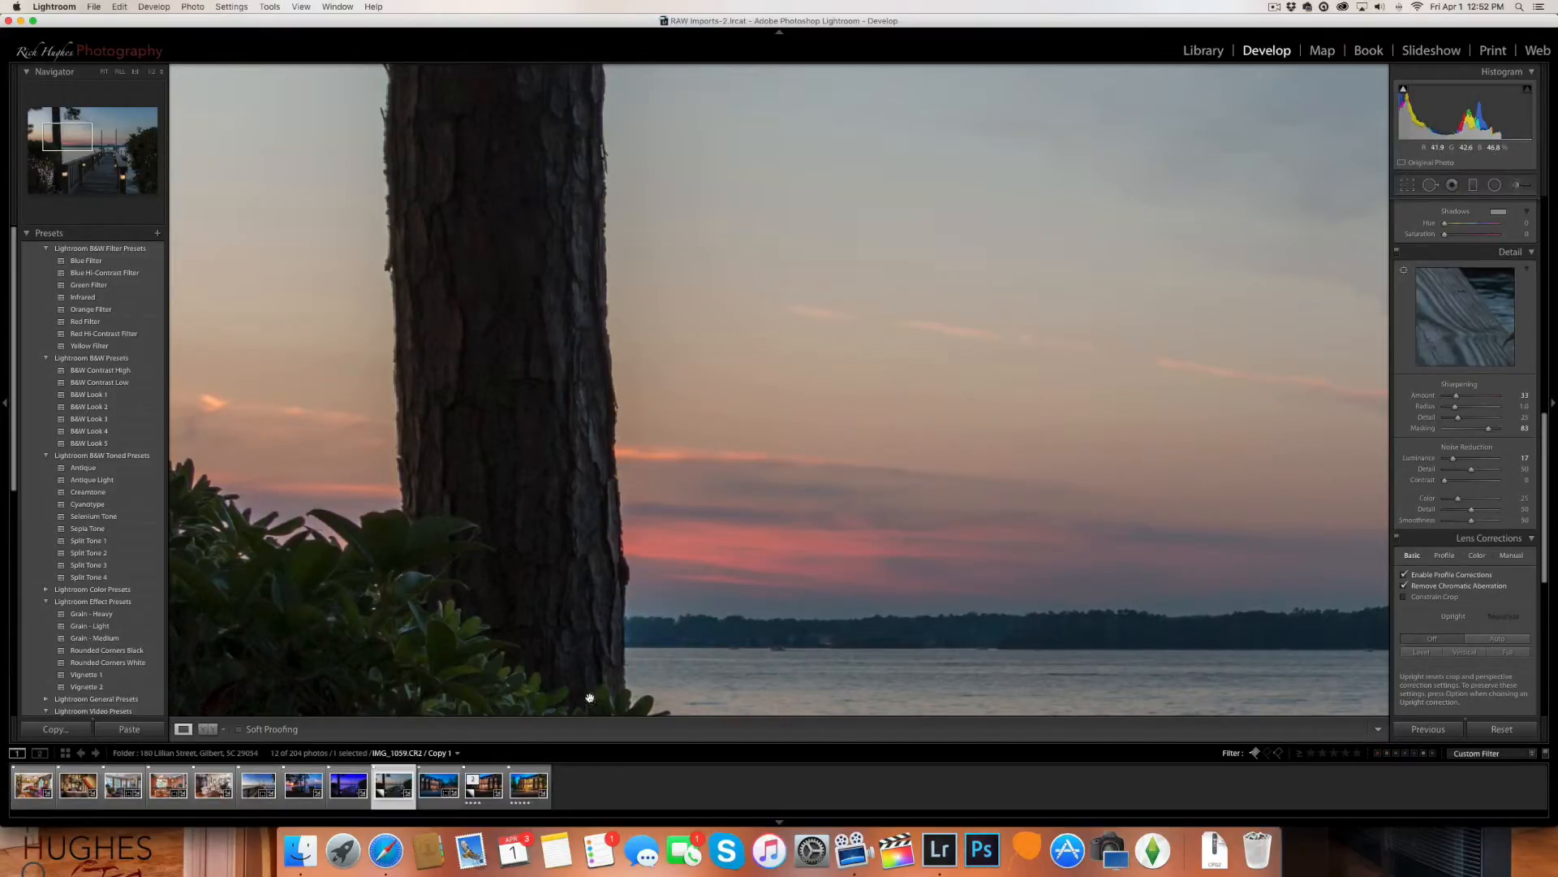
{"action": "left_click", "coordinate": [778, 552]}
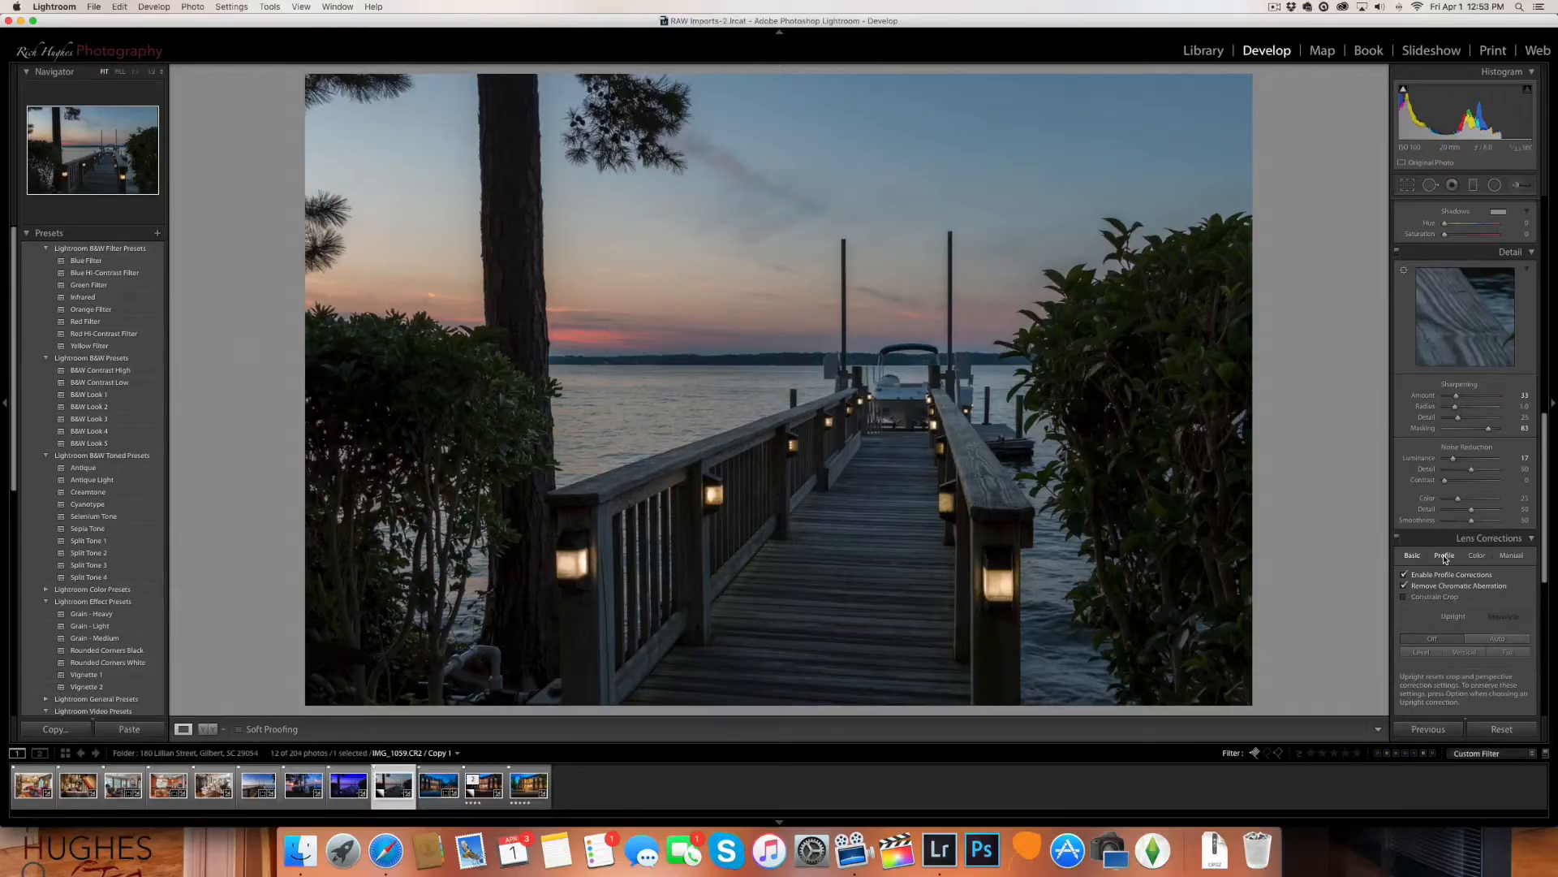
Try a purple Defringe amount of 7, inspect the foliage by the boat up close, and reset the amount
{"action": "left_click", "coordinate": [1477, 555]}
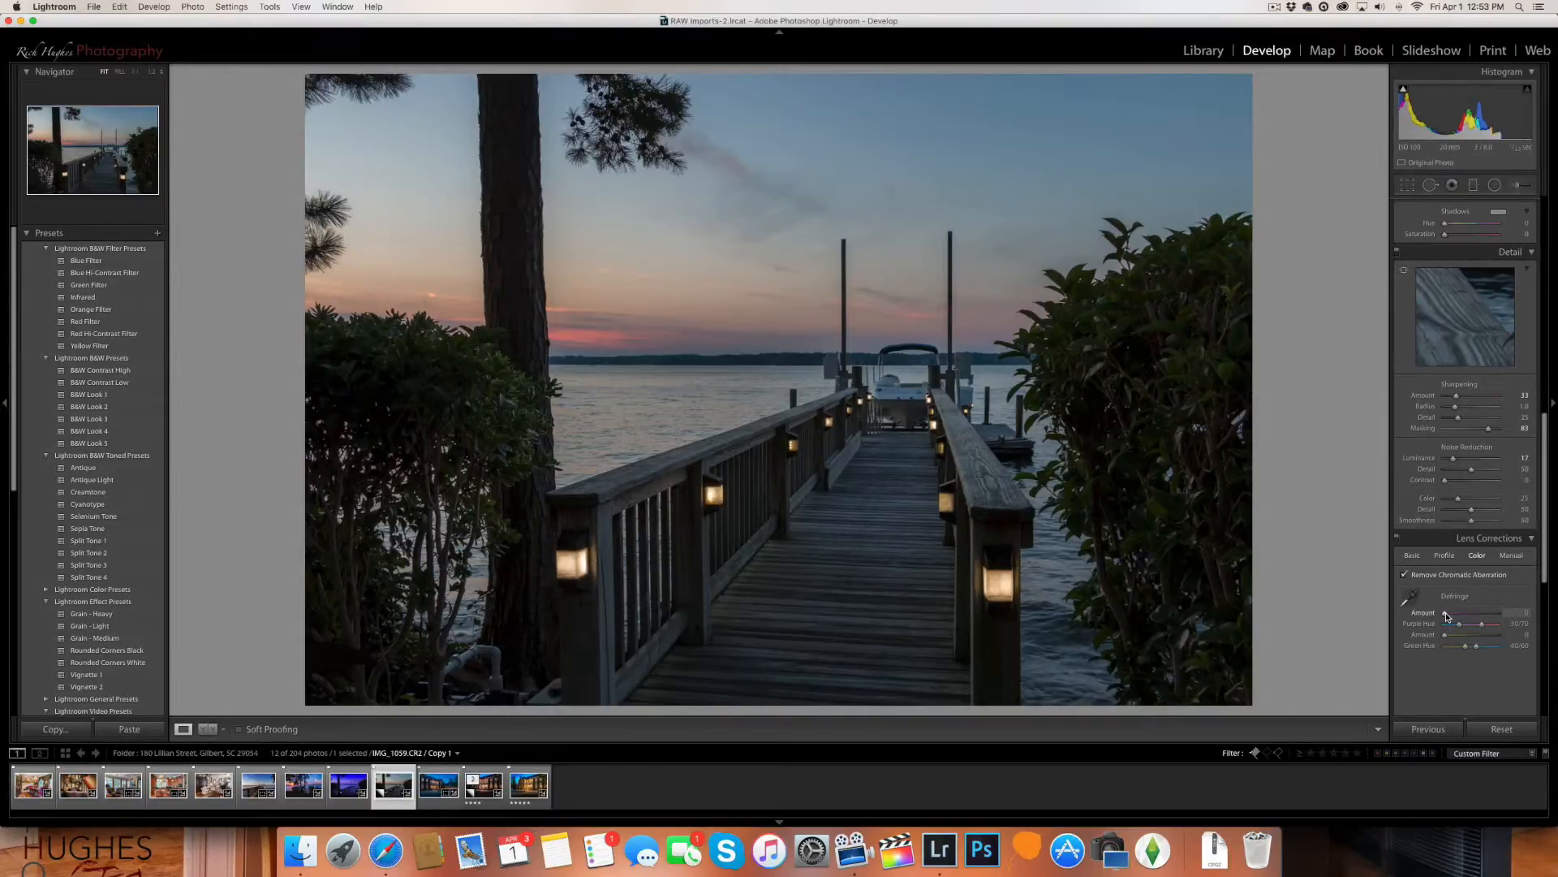
{"action": "left_click_drag", "start_coordinate": [1446, 614], "coordinate": [1464, 619]}
{"action": "left_click", "coordinate": [1018, 344]}
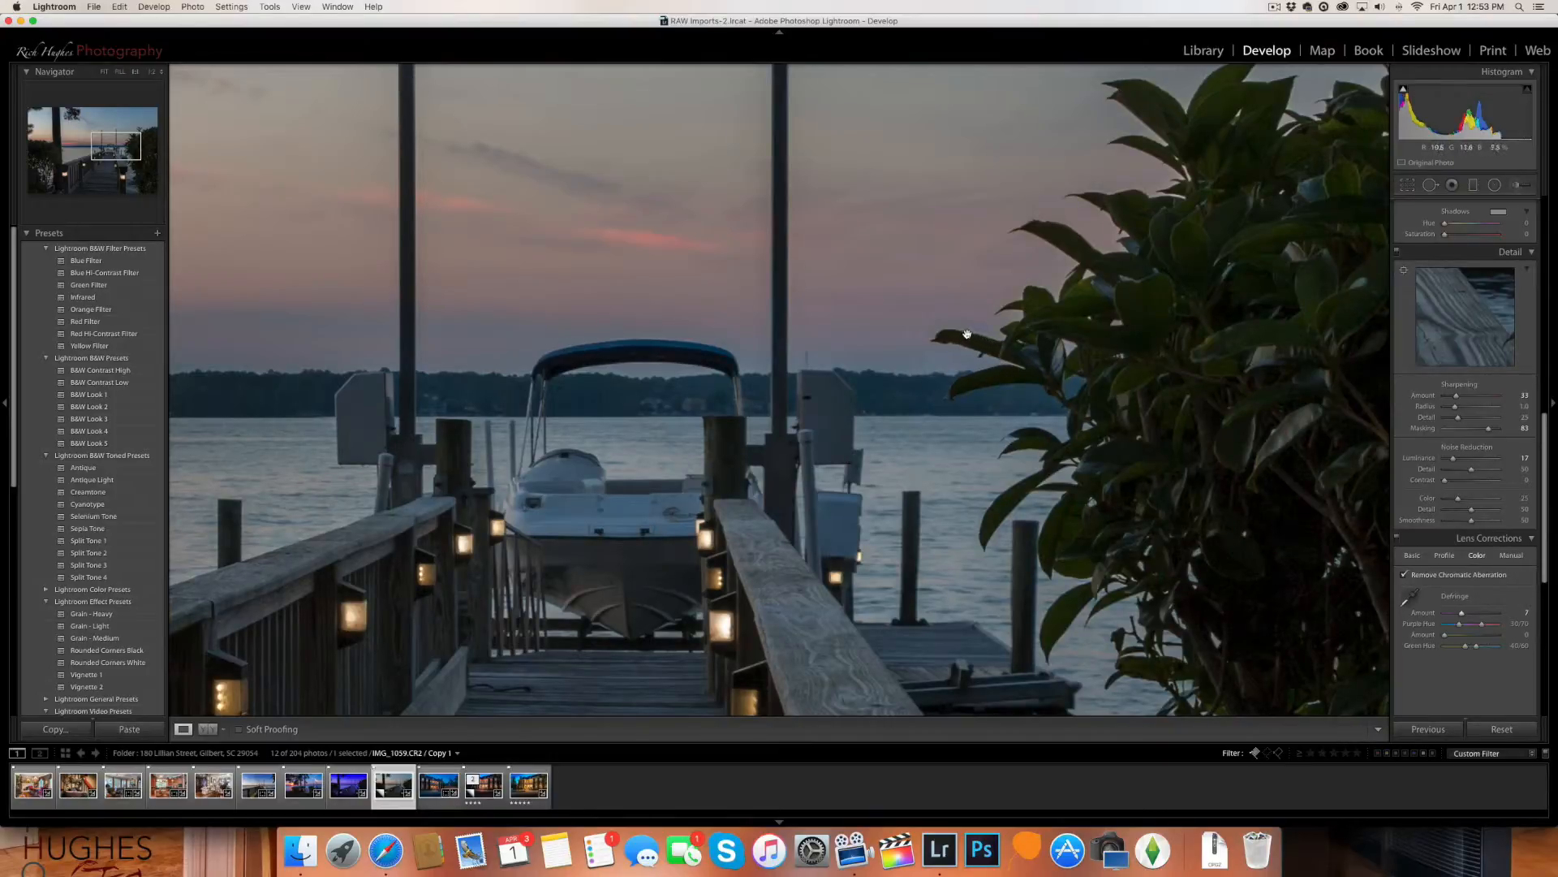
{"action": "left_click", "coordinate": [1053, 532]}
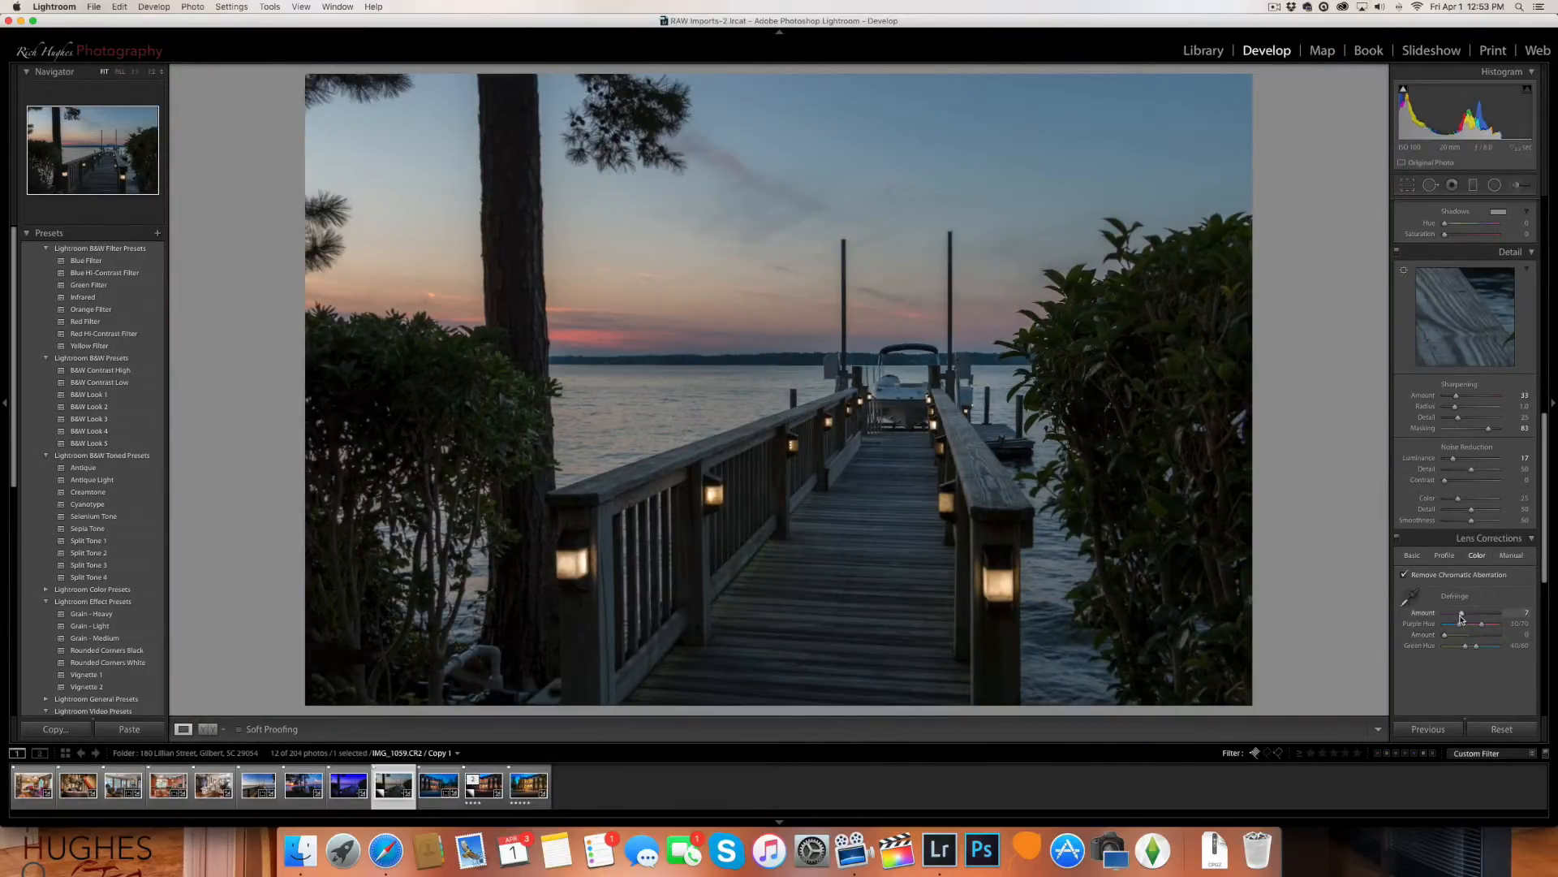
{"action": "double_click", "coordinate": [1423, 613]}
{"action": "scroll", "coordinate": [1493, 558], "scroll_direction": "down", "scroll_amount": 3}
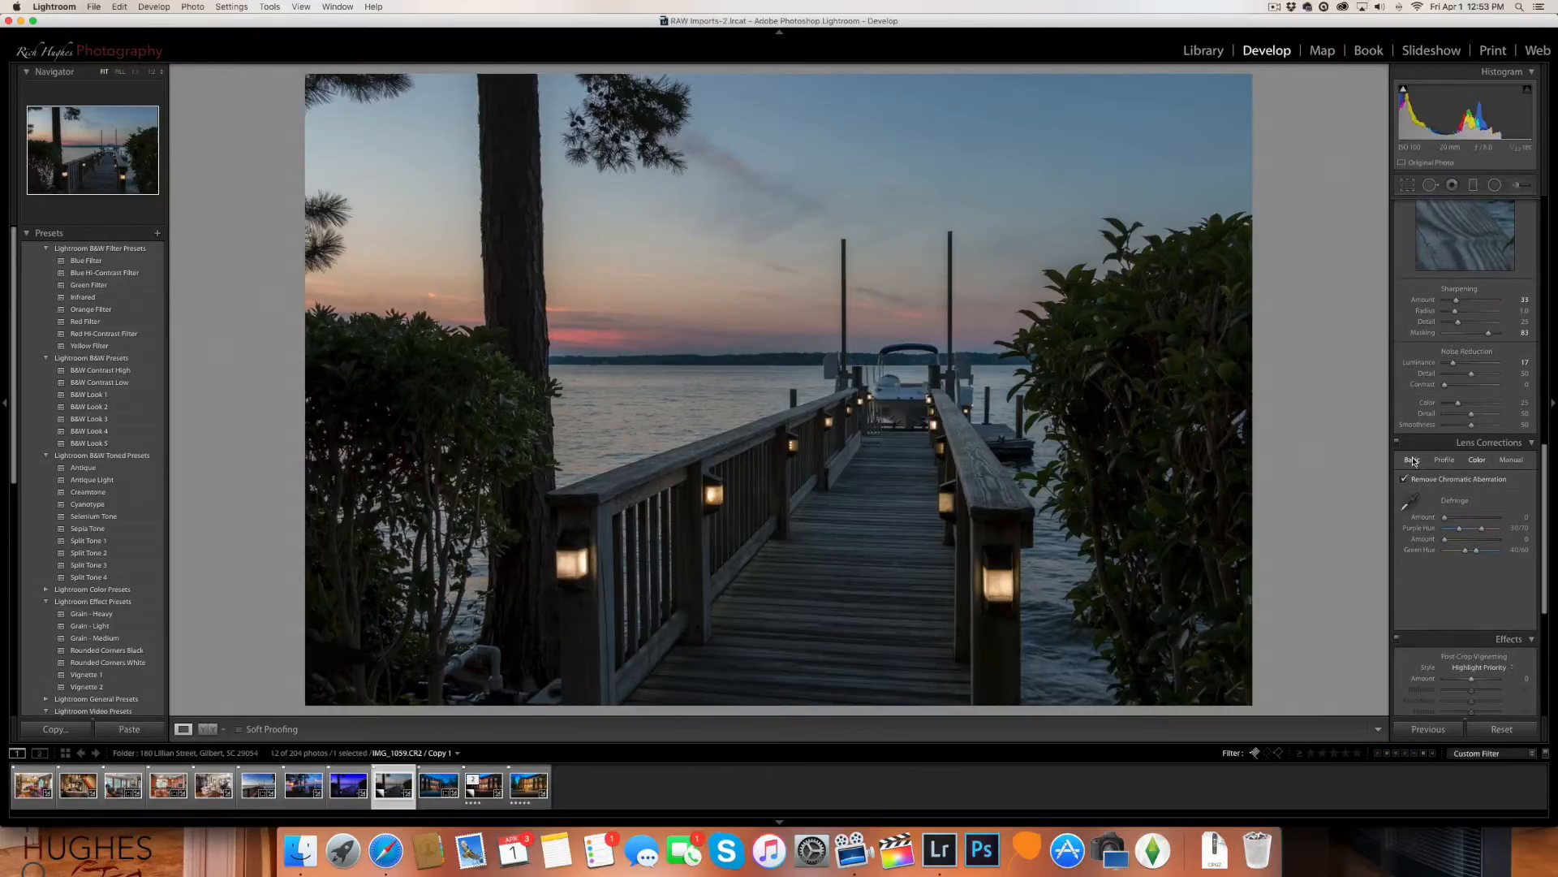
{"action": "left_click", "coordinate": [1412, 460]}
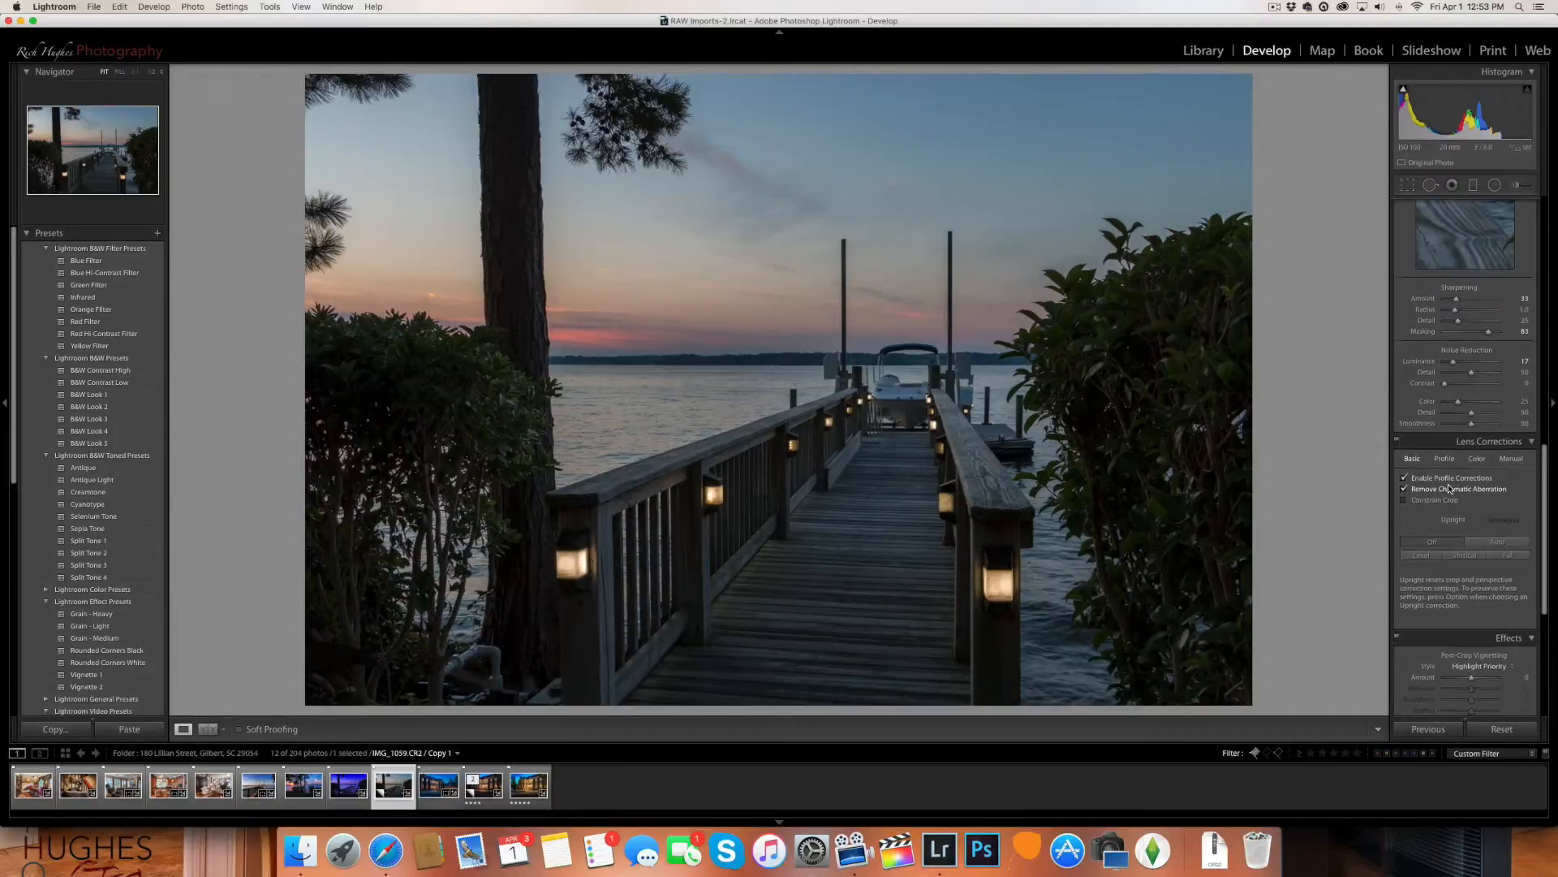
{"action": "scroll", "coordinate": [1450, 487], "scroll_direction": "down", "scroll_amount": 5}
{"action": "scroll", "coordinate": [1449, 487], "scroll_direction": "down", "scroll_amount": 7}
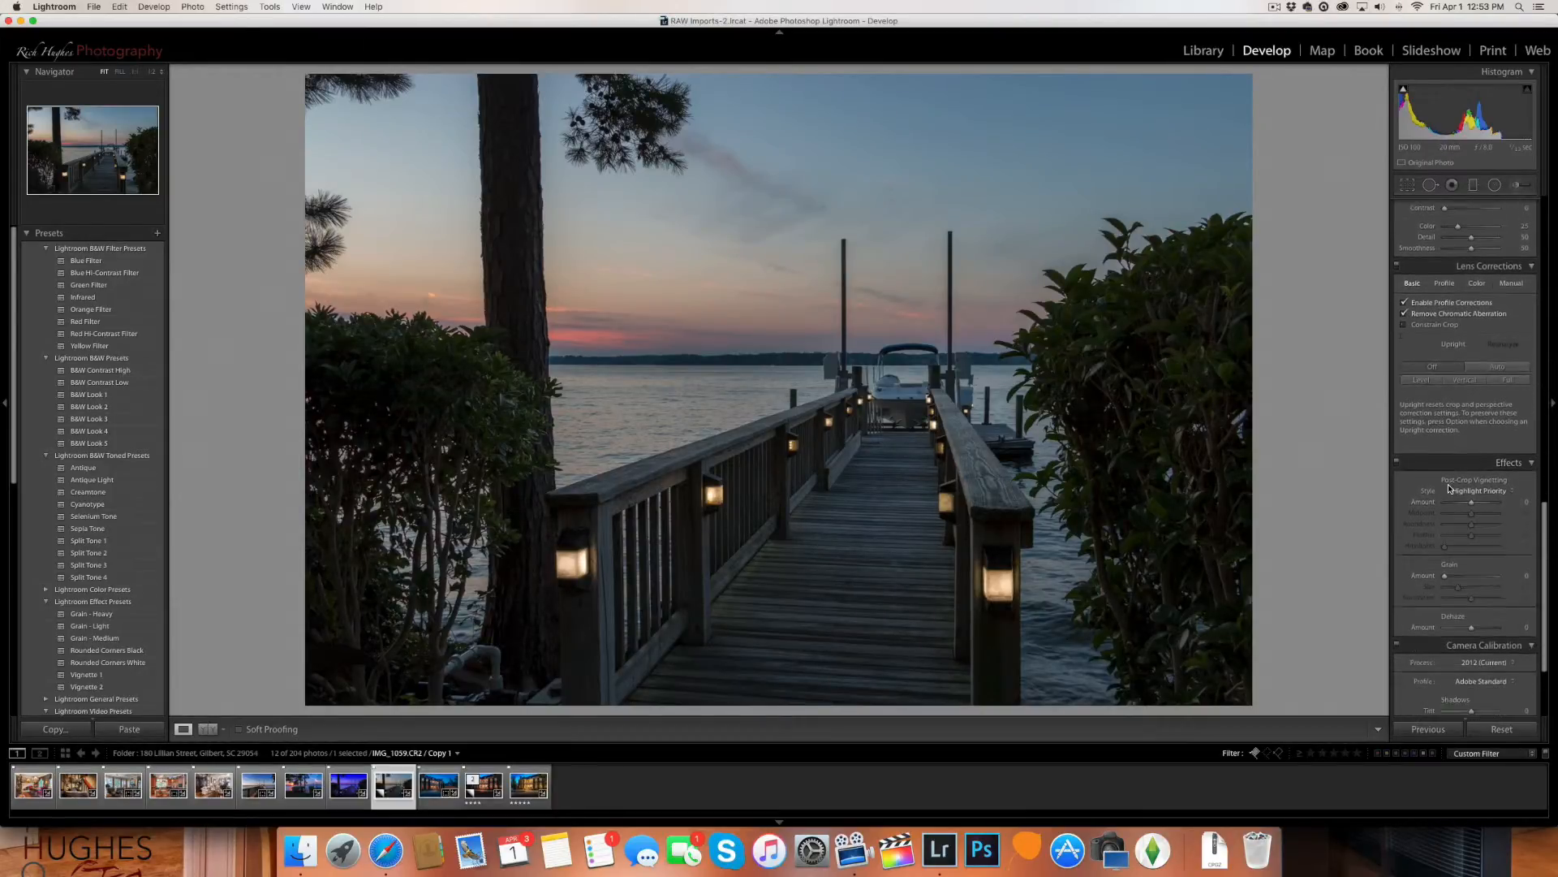
{"action": "scroll", "coordinate": [1449, 488], "scroll_direction": "up", "scroll_amount": 10}
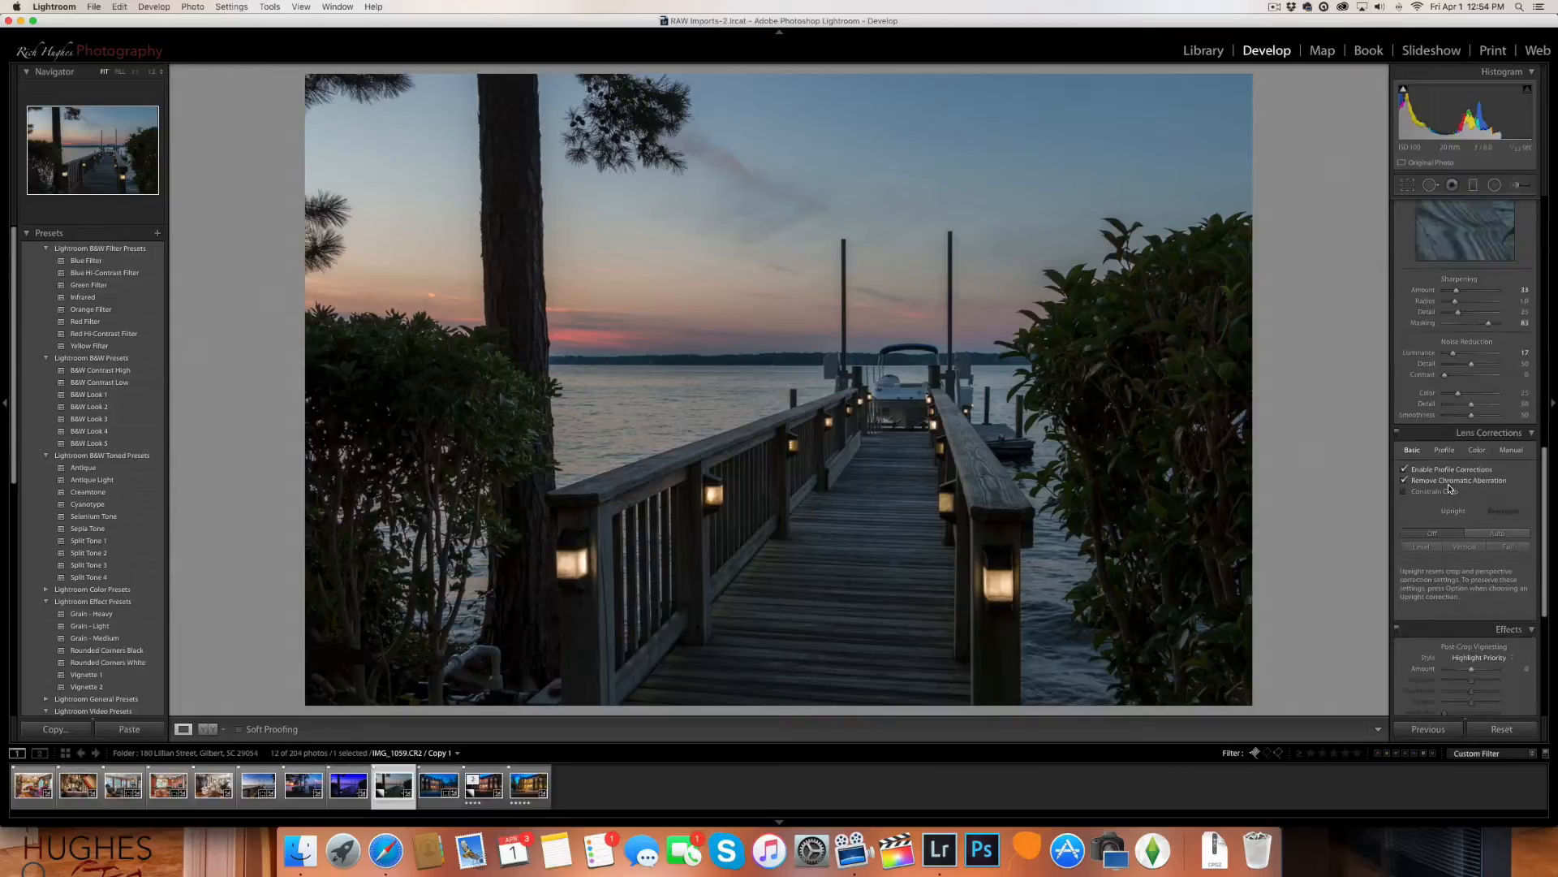
Look at the finished deep-blue version of the dock photo for comparison, and return to the working copy
{"action": "scroll", "coordinate": [1449, 488], "scroll_direction": "up", "scroll_amount": 12}
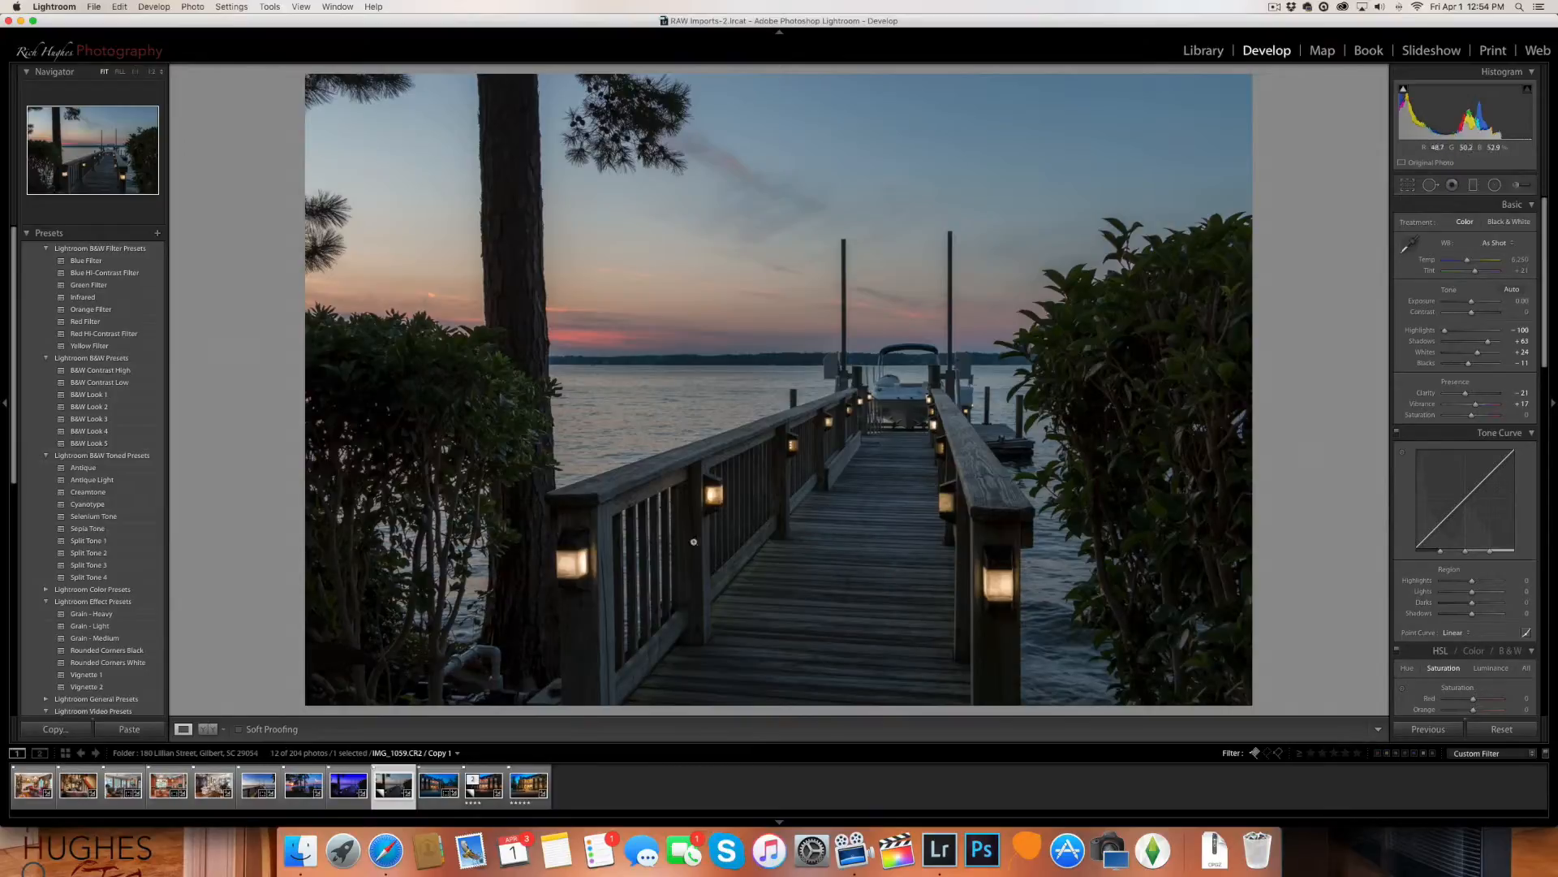
{"action": "left_click", "coordinate": [342, 787]}
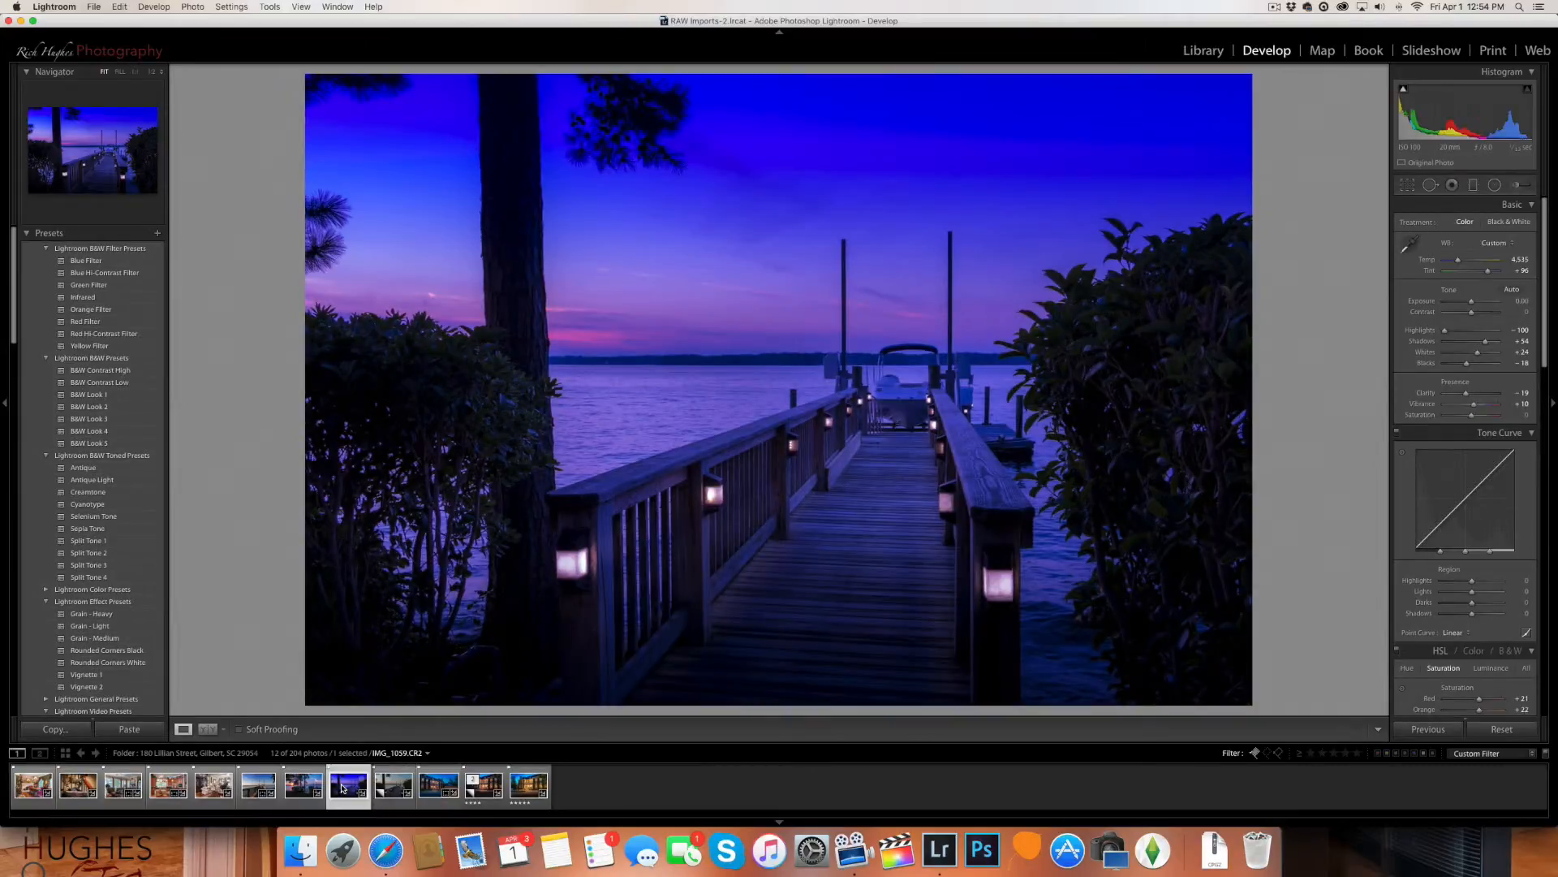
{"action": "left_click", "coordinate": [293, 784]}
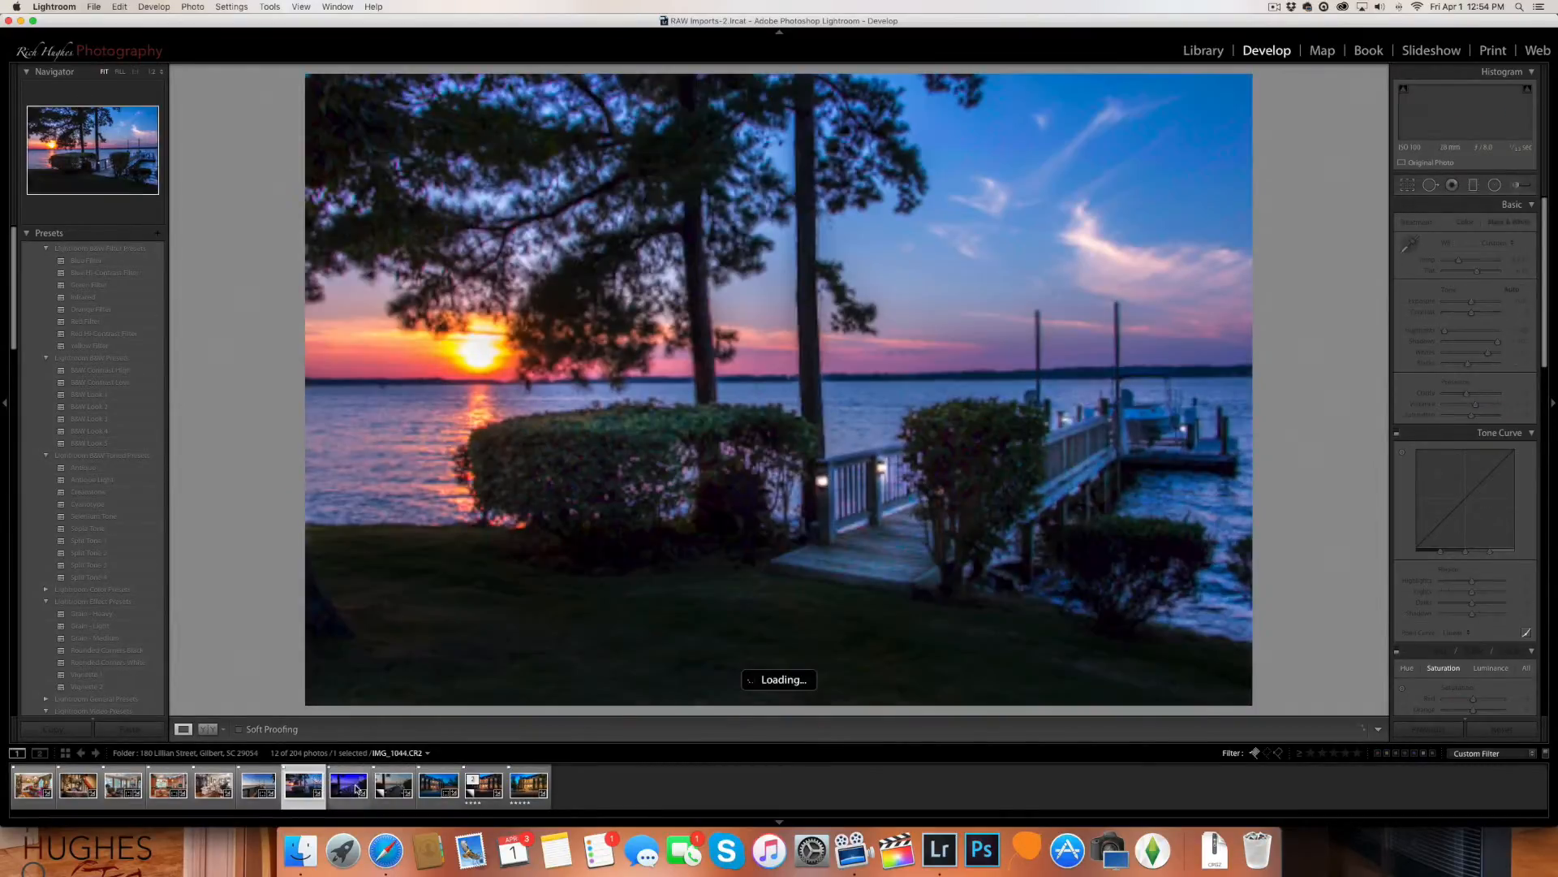
{"action": "left_click", "coordinate": [387, 784]}
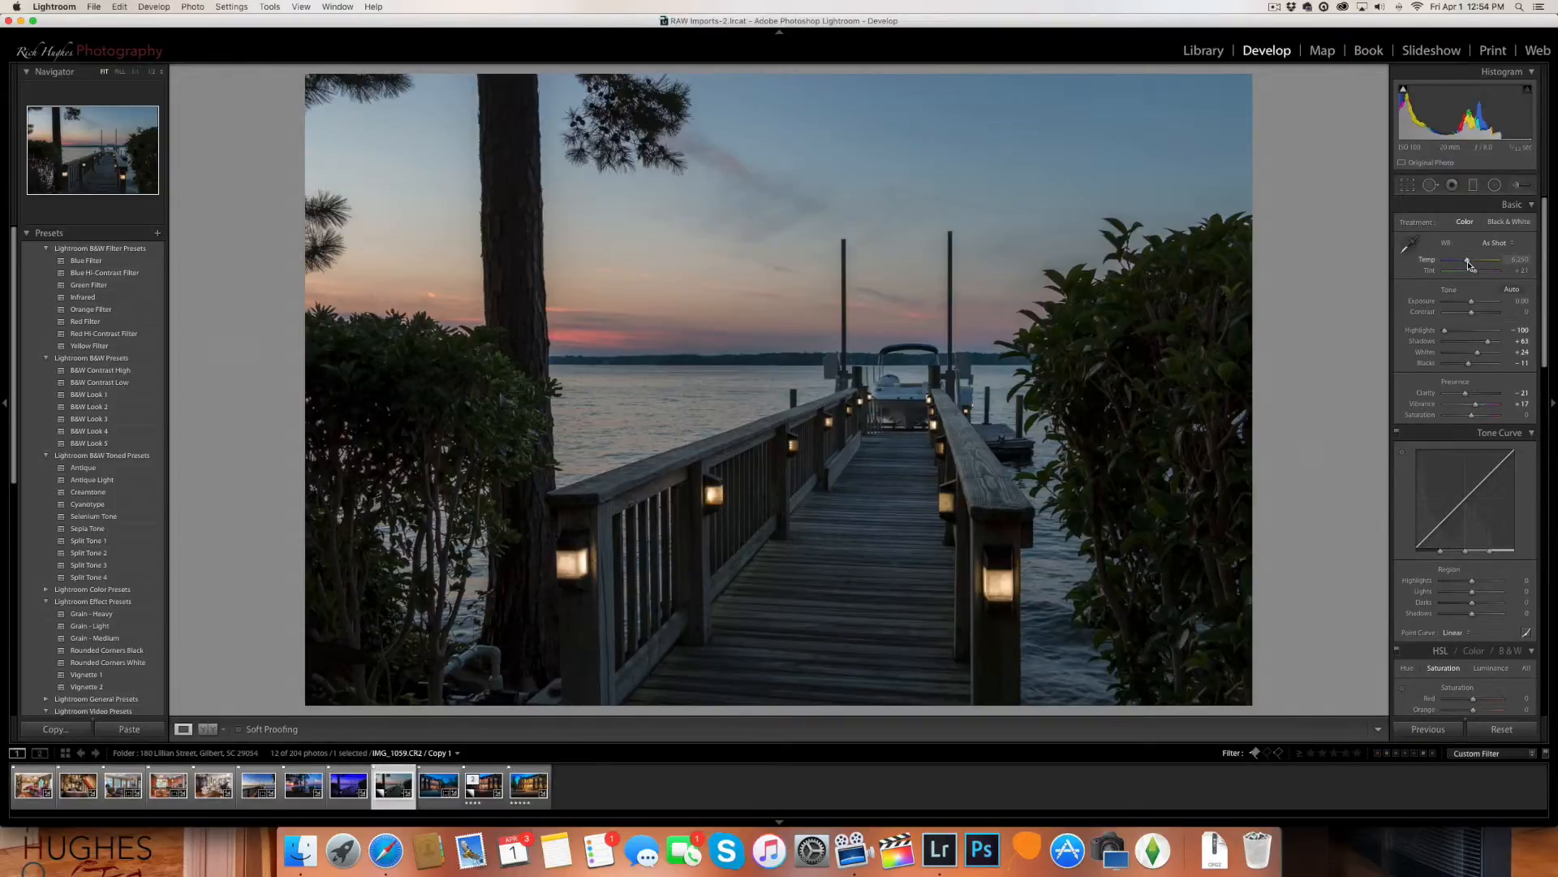
Cool the white balance by setting Temp to 4,182, and shift Tint towards magenta to +56
{"action": "left_click_drag", "start_coordinate": [1468, 262], "coordinate": [1459, 265]}
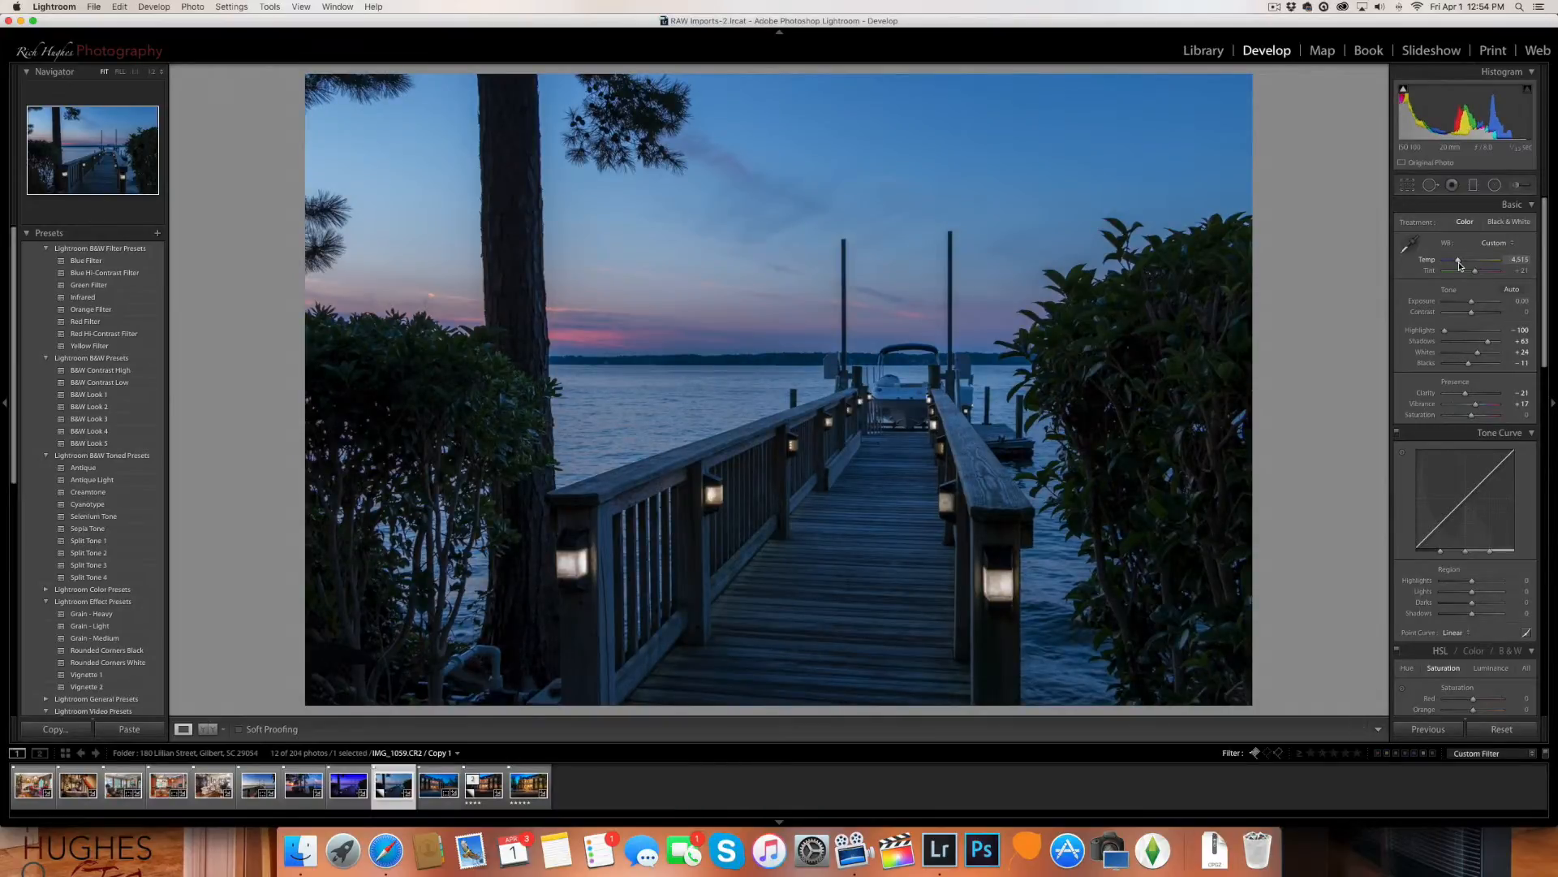
{"action": "left_click_drag", "start_coordinate": [1459, 265], "coordinate": [1490, 265]}
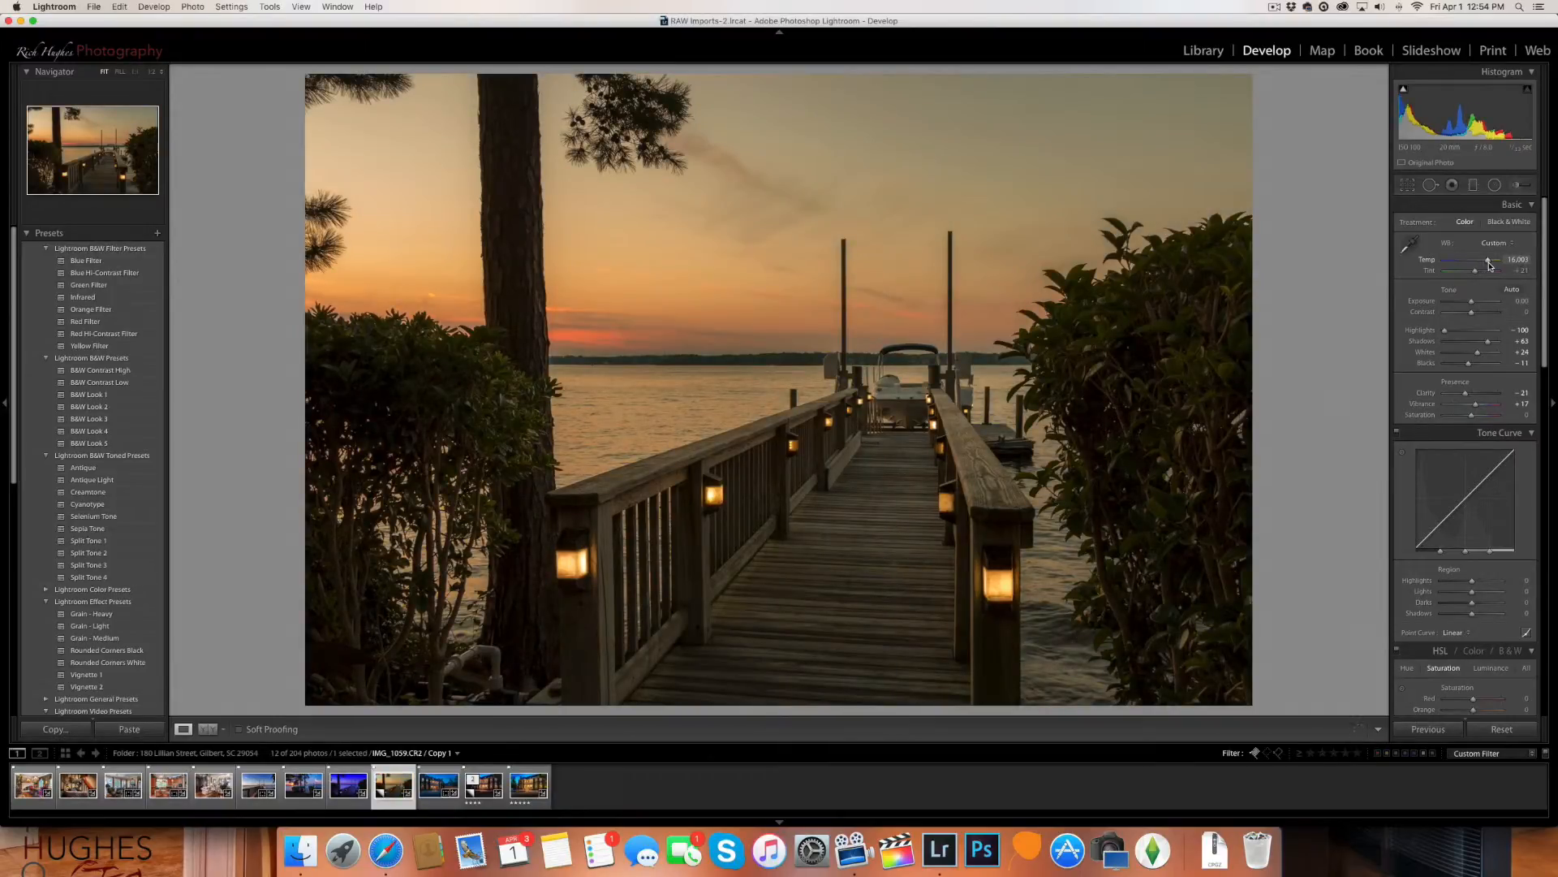
{"action": "left_click_drag", "start_coordinate": [1490, 266], "coordinate": [1460, 268]}
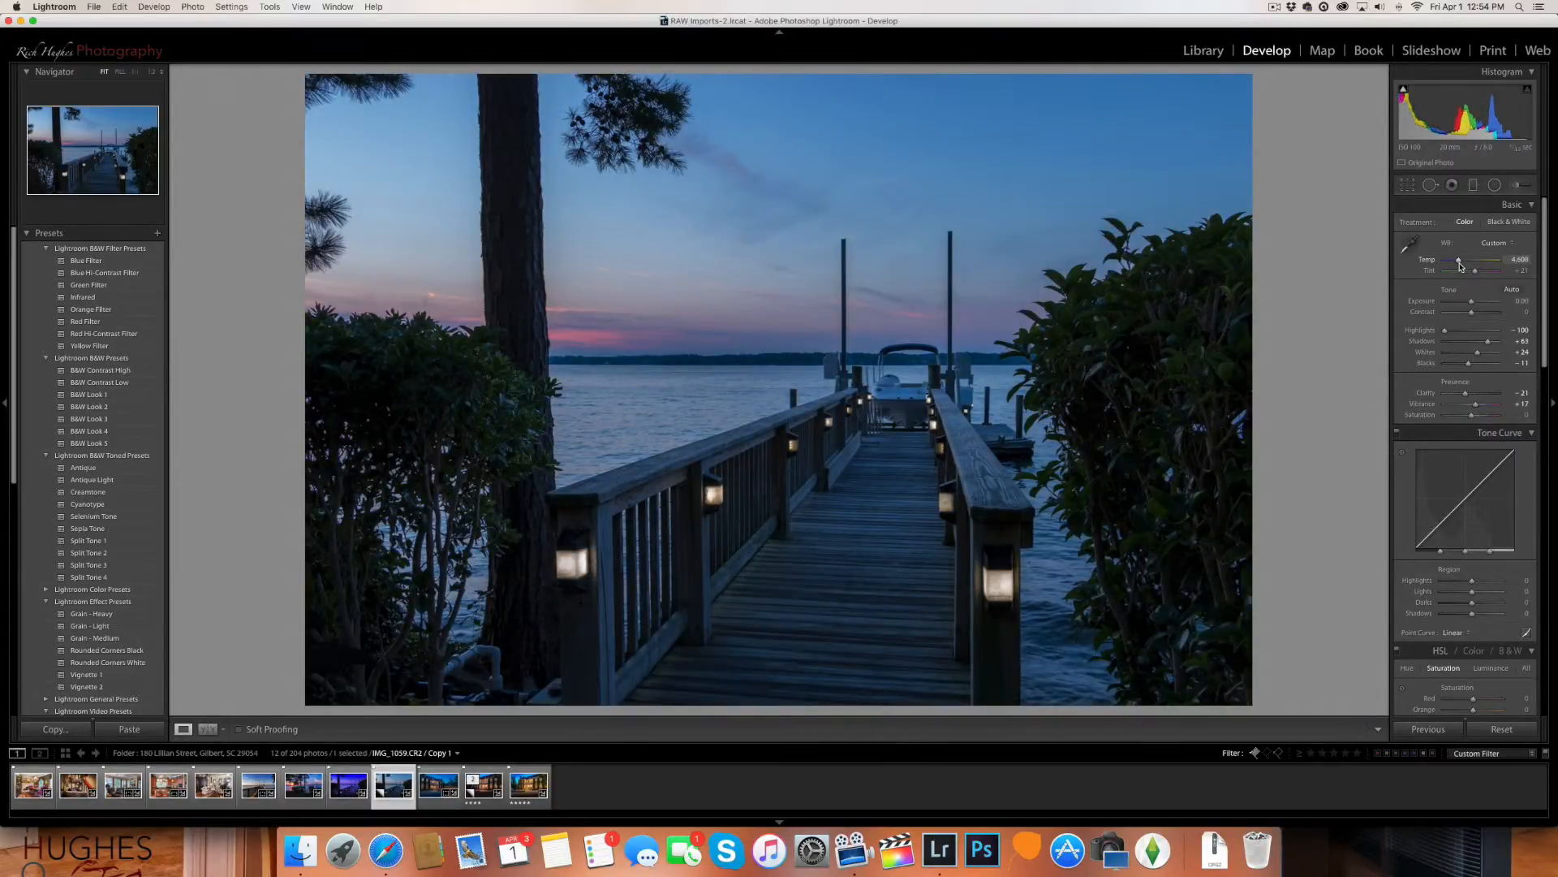
{"action": "mouse_move", "coordinate": [1461, 266]}
{"action": "left_mouse_down"}
{"action": "mouse_move", "coordinate": [1445, 264]}
{"action": "mouse_move", "coordinate": [1458, 264]}
{"action": "left_mouse_up"}
{"action": "left_click_drag", "start_coordinate": [1477, 273], "coordinate": [1483, 276]}
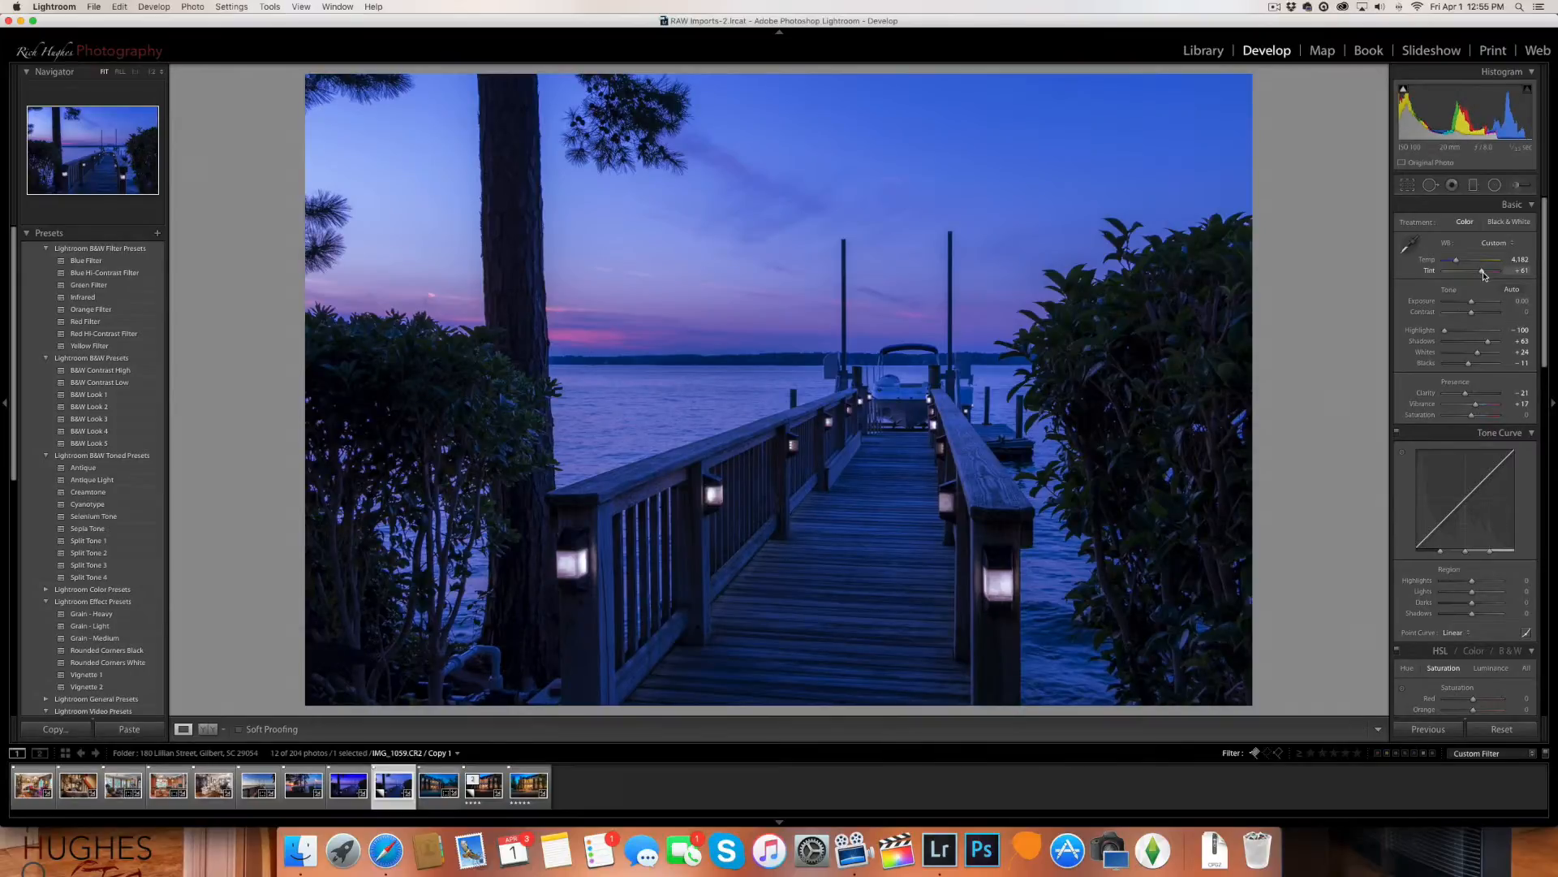
{"action": "left_click_drag", "start_coordinate": [1484, 275], "coordinate": [1483, 275]}
Reset the graduated filter's effect settings, add a level gradient down from the sky's upper edge, and set its Exposure to -1.96
{"action": "left_click", "coordinate": [1474, 185]}
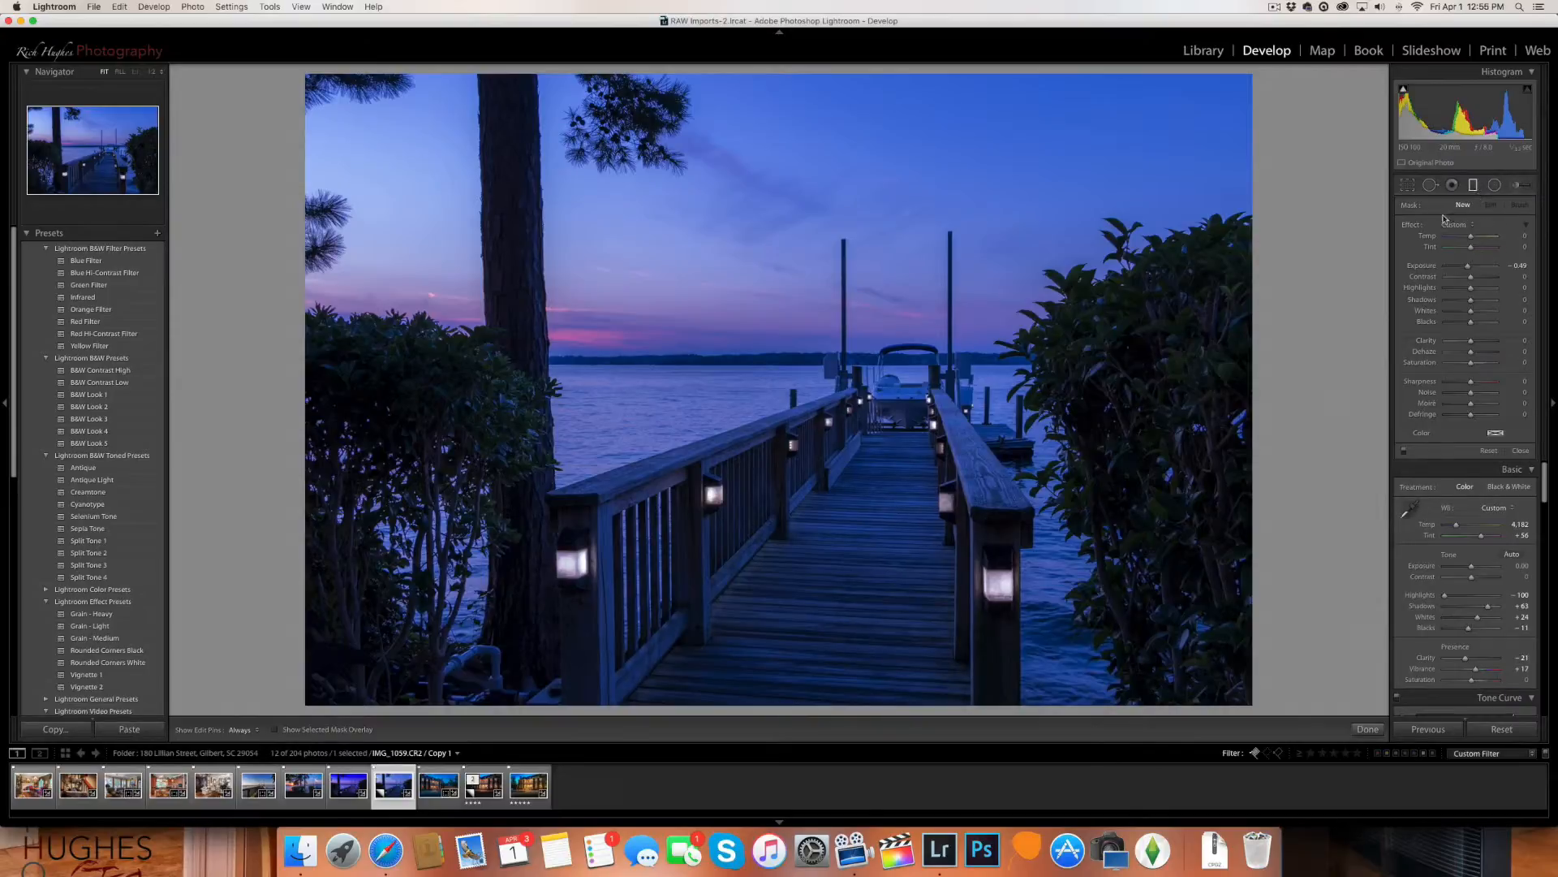
{"action": "double_click", "coordinate": [1411, 226]}
{"action": "key", "text": "shift"}
{"action": "left_click_drag", "start_coordinate": [794, 77], "coordinate": [775, 260]}
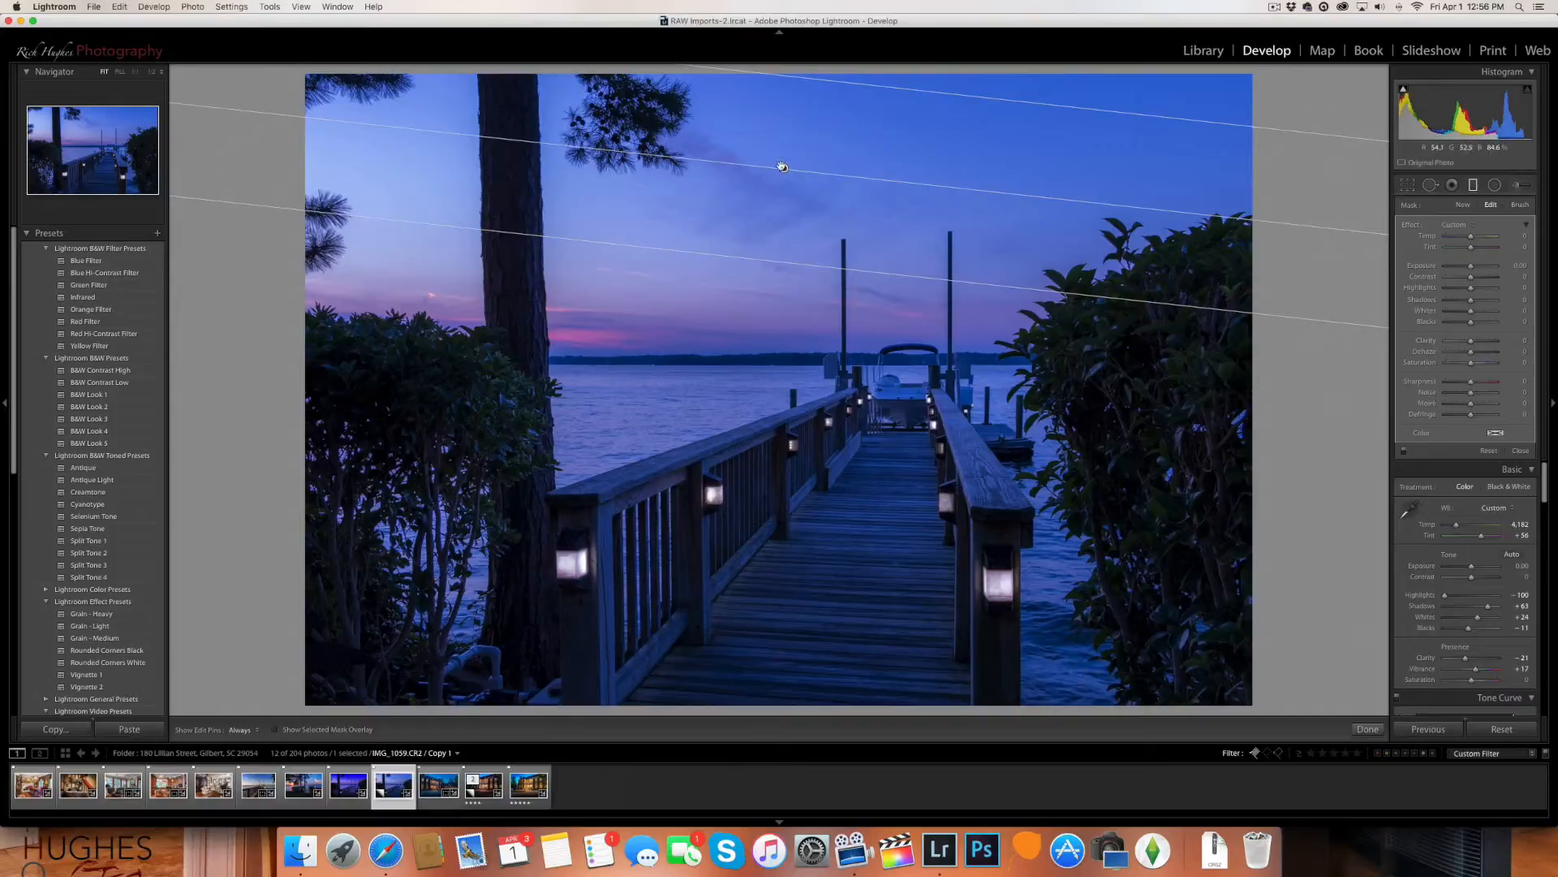
{"action": "key", "text": "Delete"}
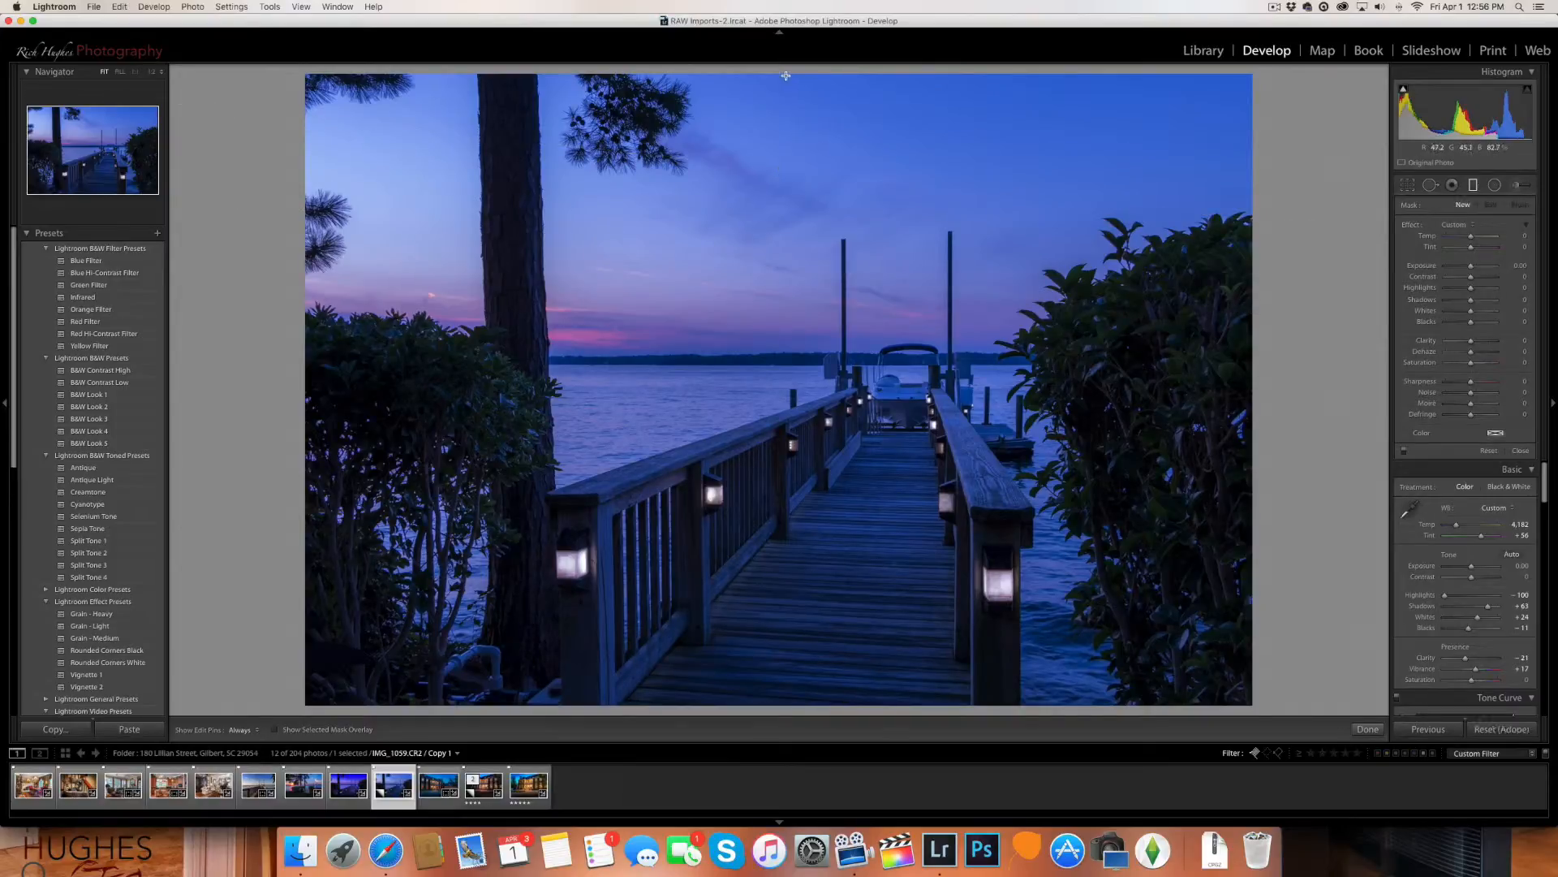
{"action": "left_click_drag", "start_coordinate": [778, 74], "coordinate": [759, 260]}
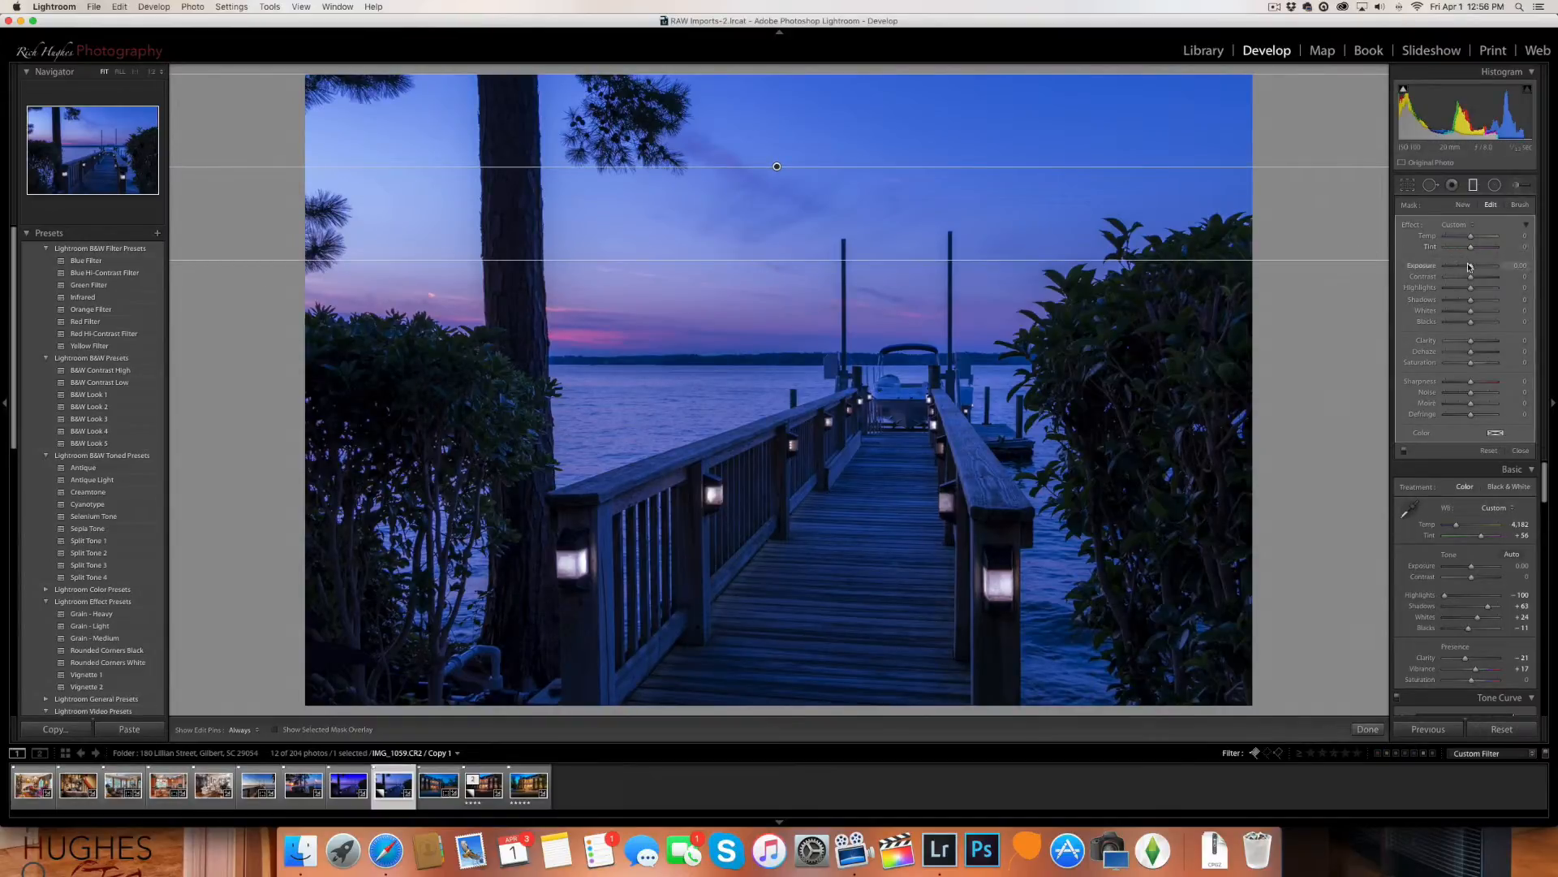
{"action": "left_click_drag", "start_coordinate": [1471, 267], "coordinate": [1461, 269]}
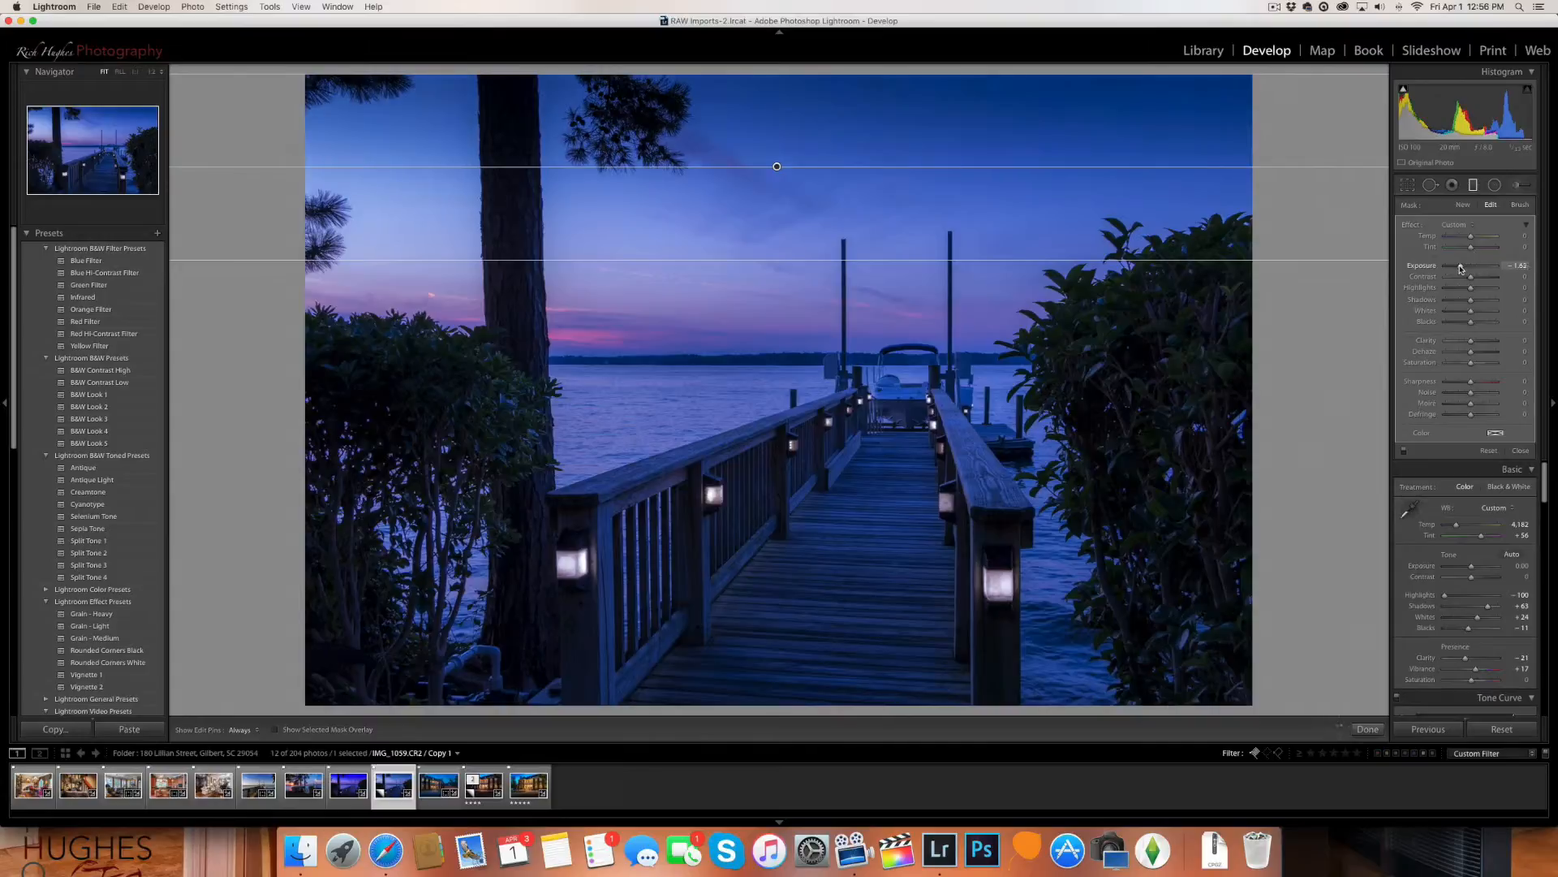
{"action": "left_click_drag", "start_coordinate": [1460, 269], "coordinate": [1460, 268]}
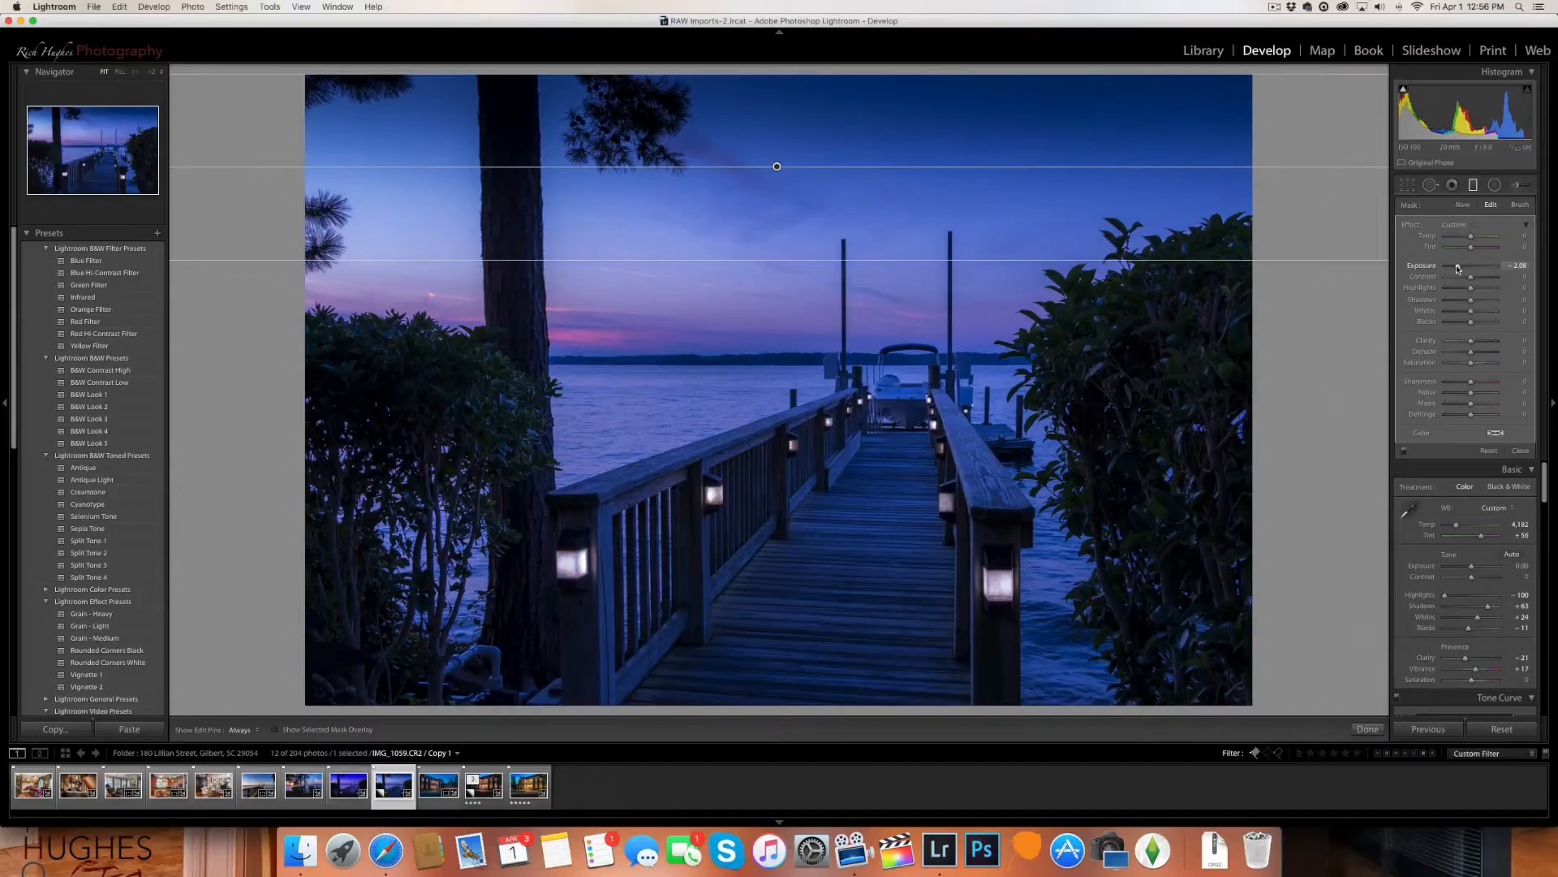
{"action": "left_click_drag", "start_coordinate": [1458, 268], "coordinate": [1458, 269]}
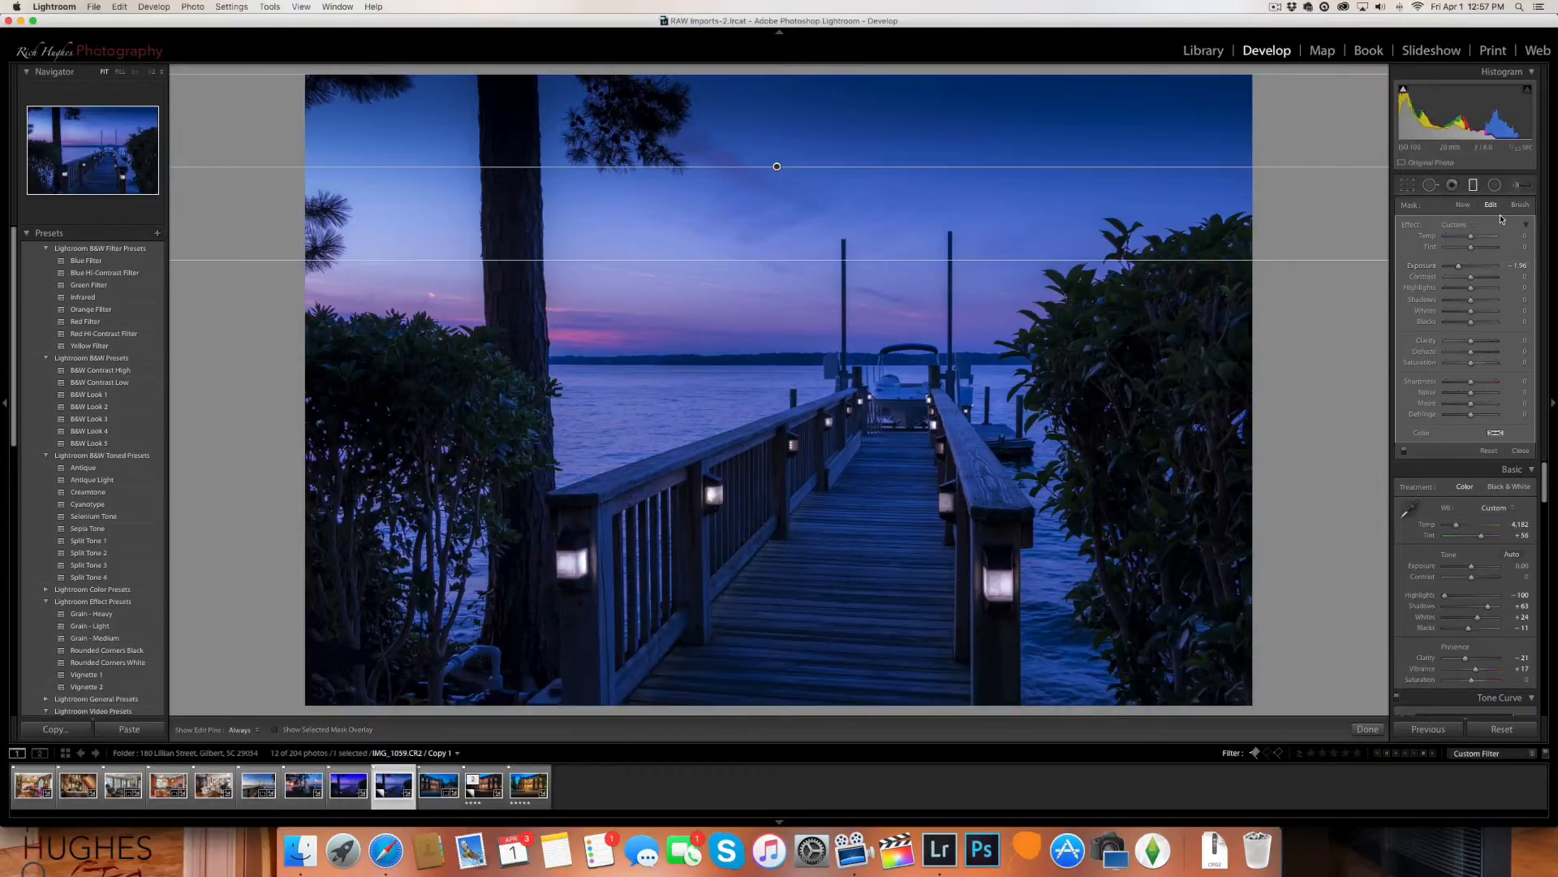
Add a second graduated filter rising from the photo's lower edge over the dock, with Exposure -1.41
{"action": "left_click", "coordinate": [1466, 207]}
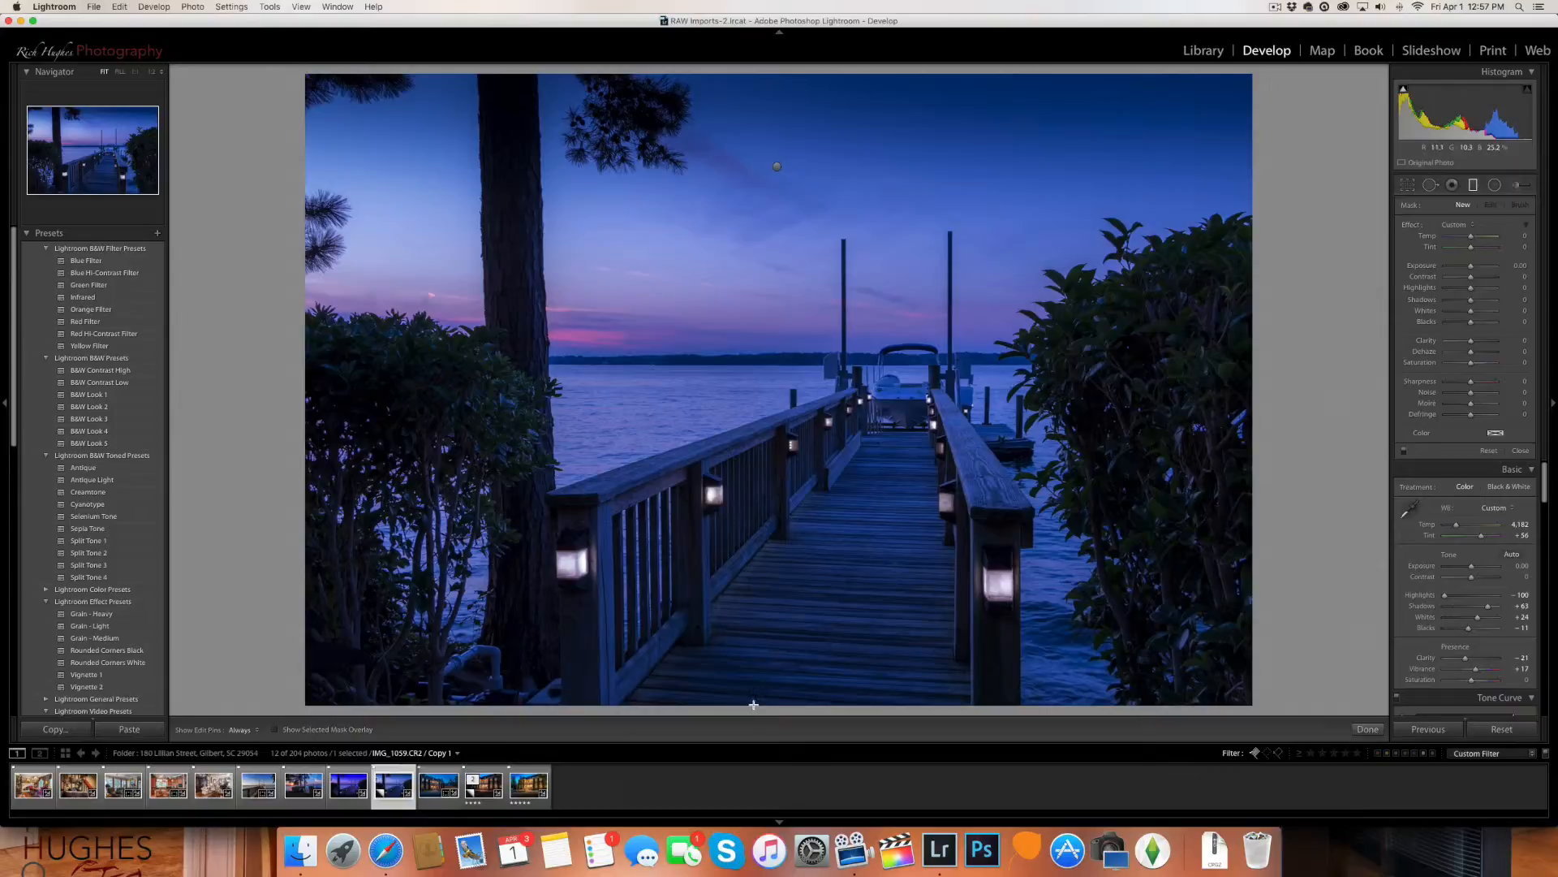
{"action": "left_click_drag", "start_coordinate": [753, 704], "coordinate": [755, 610]}
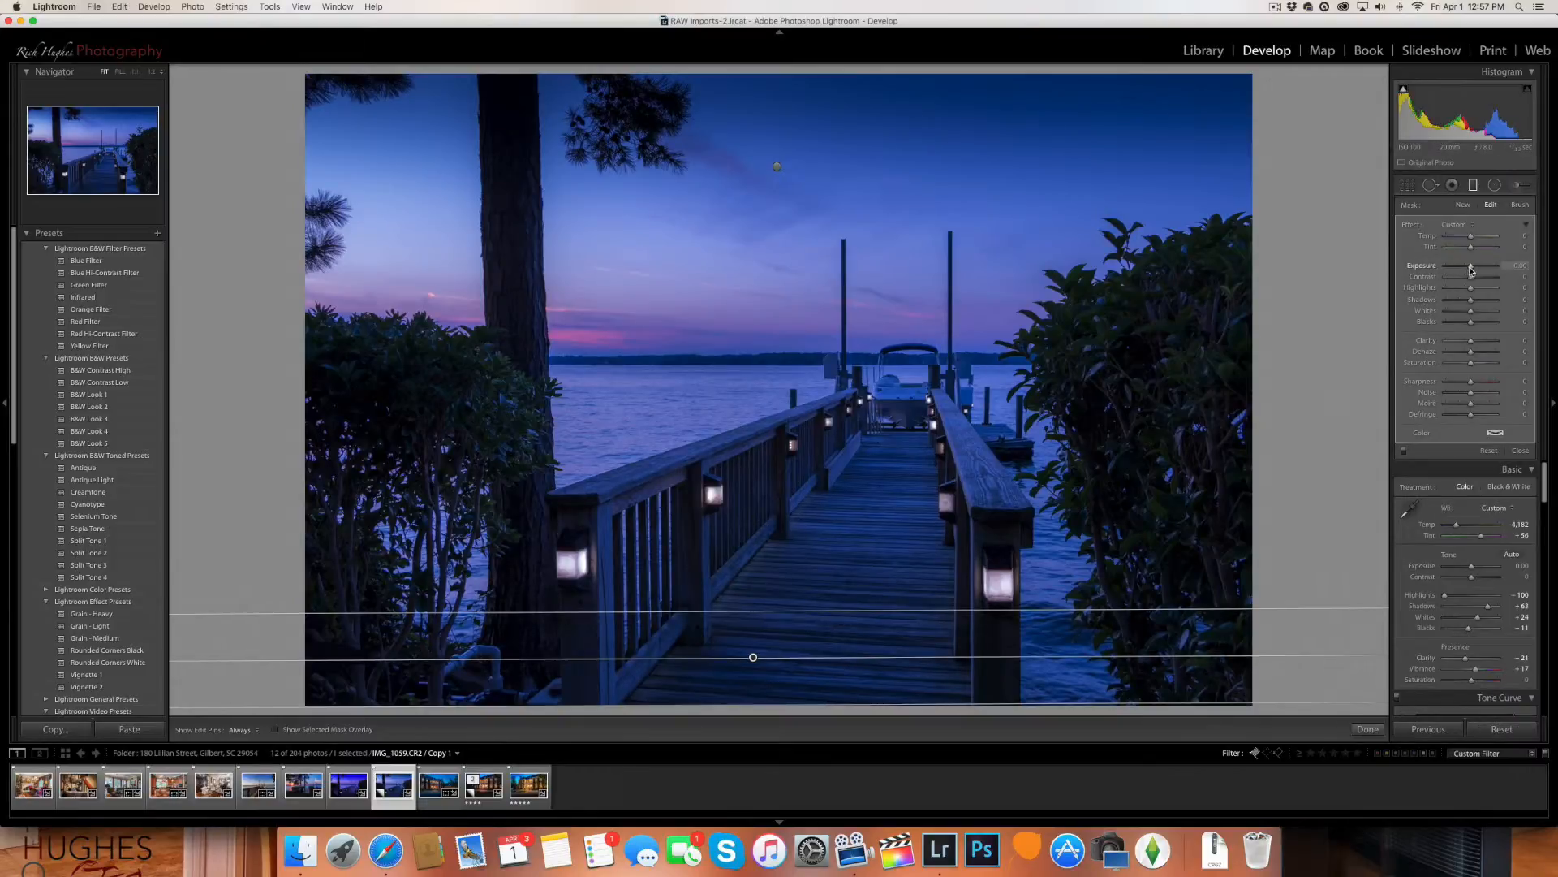
{"action": "left_click_drag", "start_coordinate": [1471, 268], "coordinate": [1463, 270]}
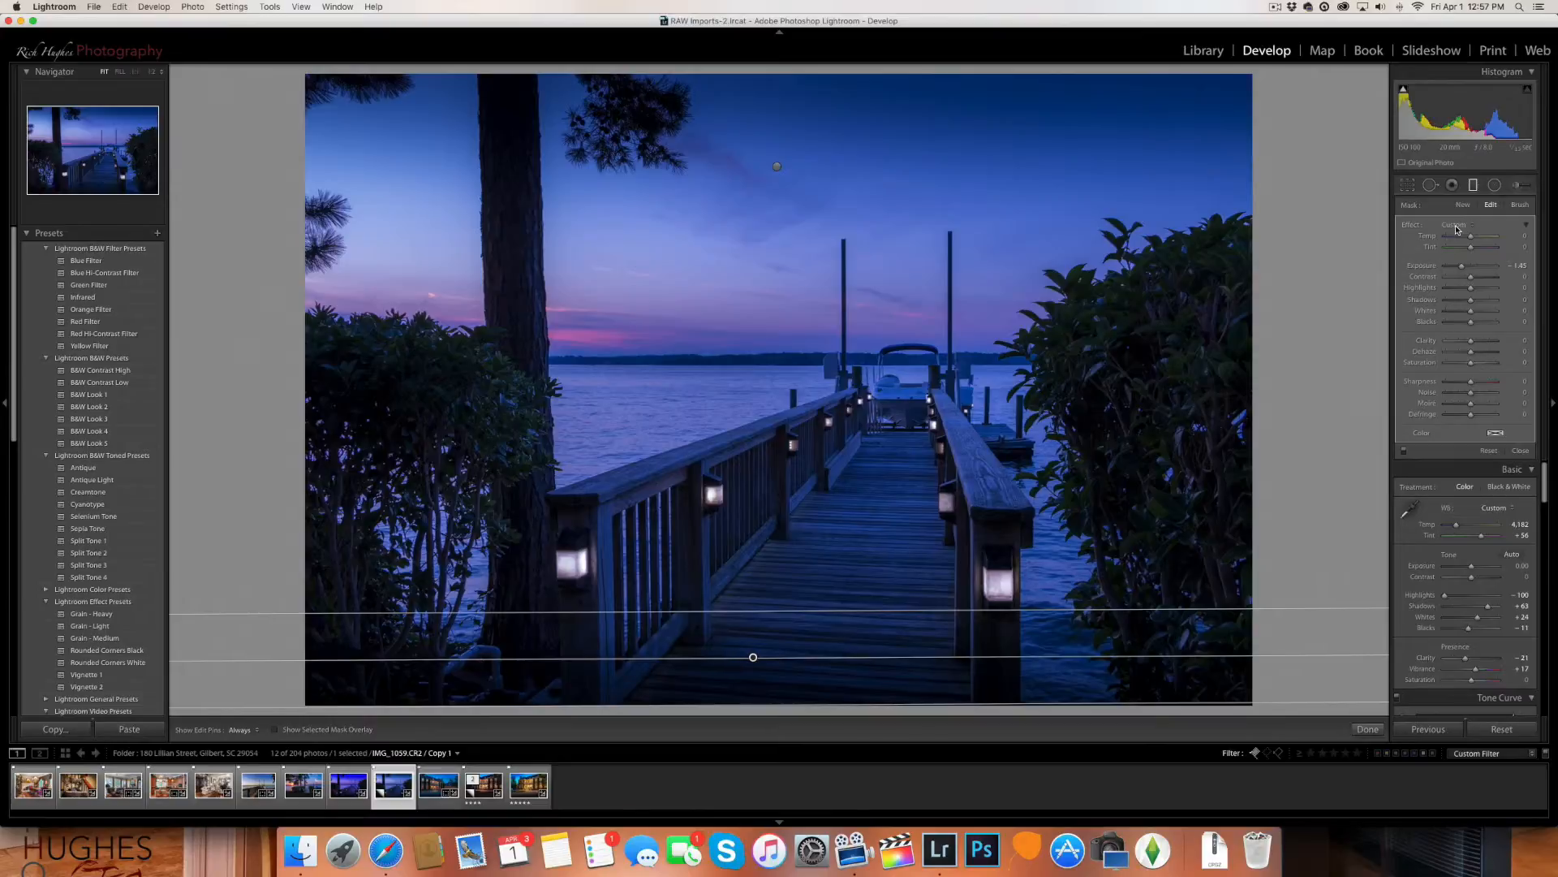
{"action": "left_click", "coordinate": [1517, 186]}
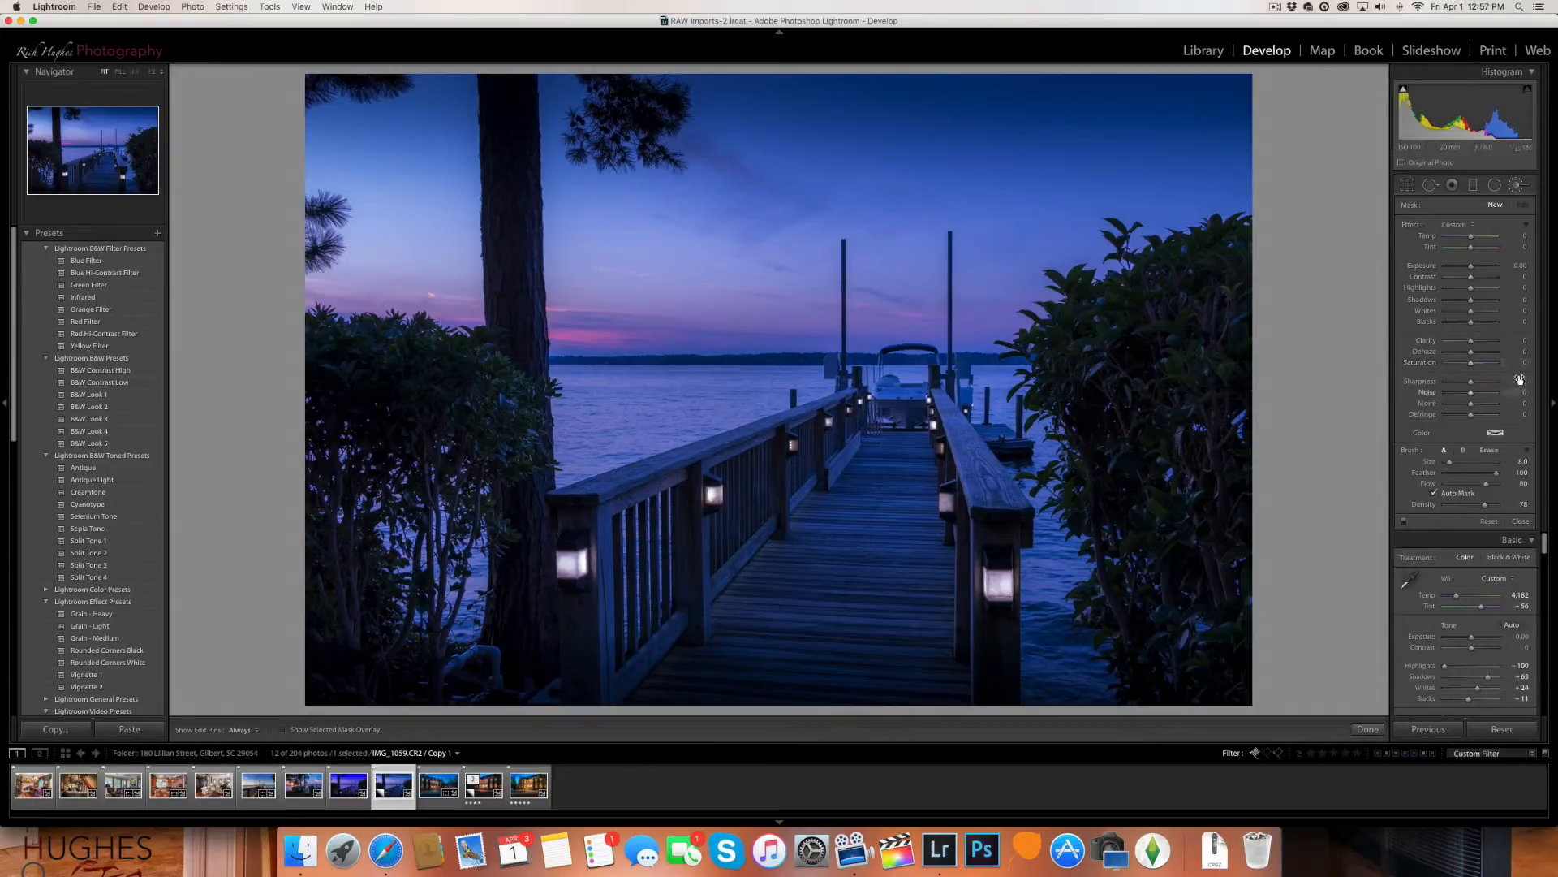
{"action": "left_click", "coordinate": [1494, 185]}
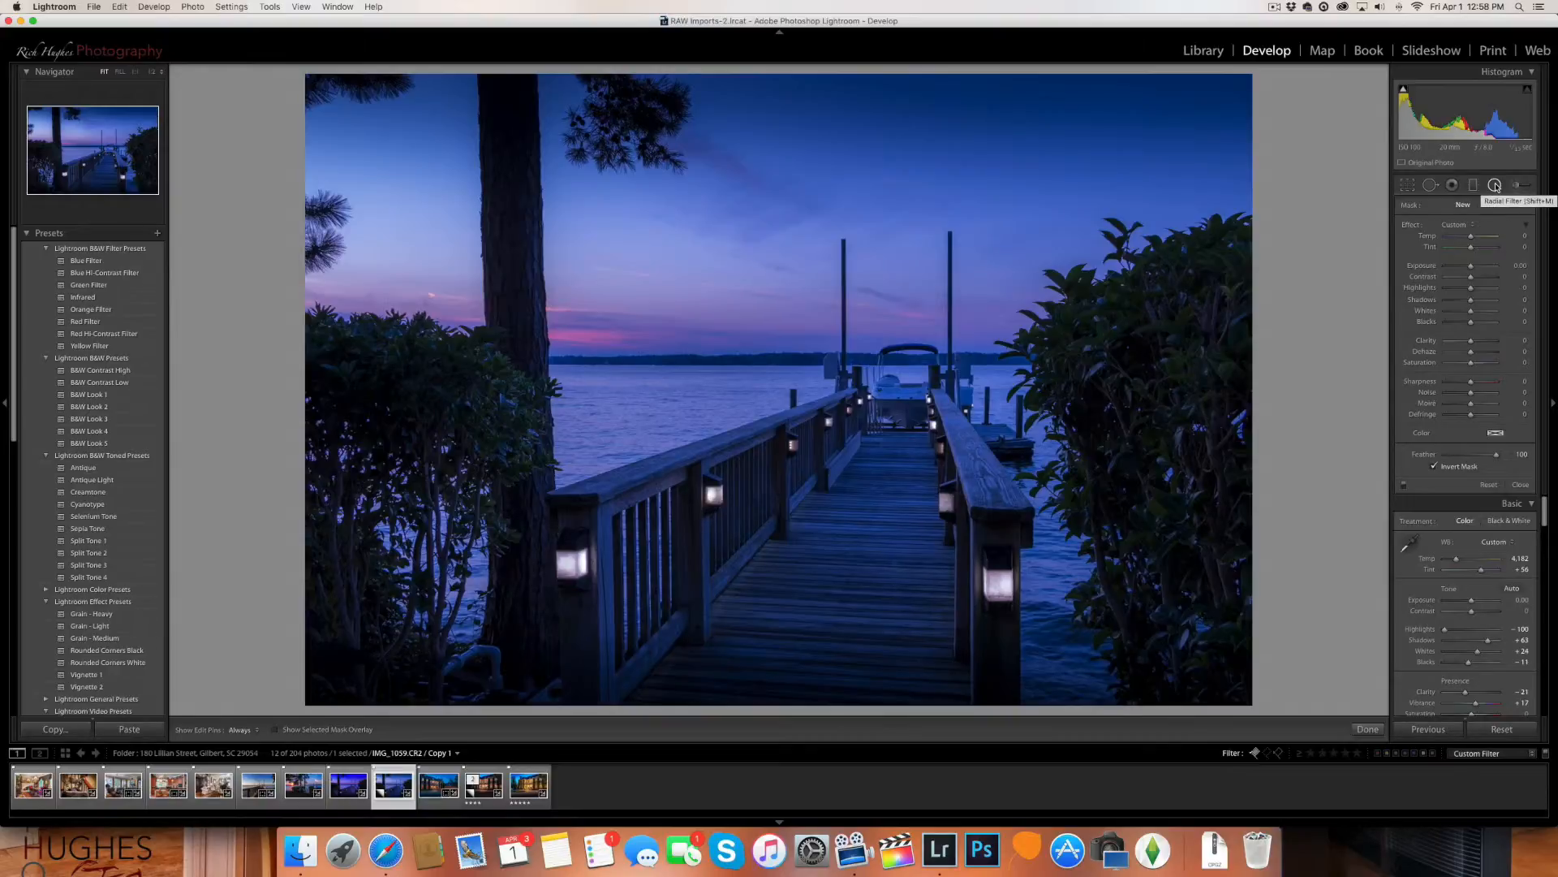
{"action": "left_click", "coordinate": [1494, 185]}
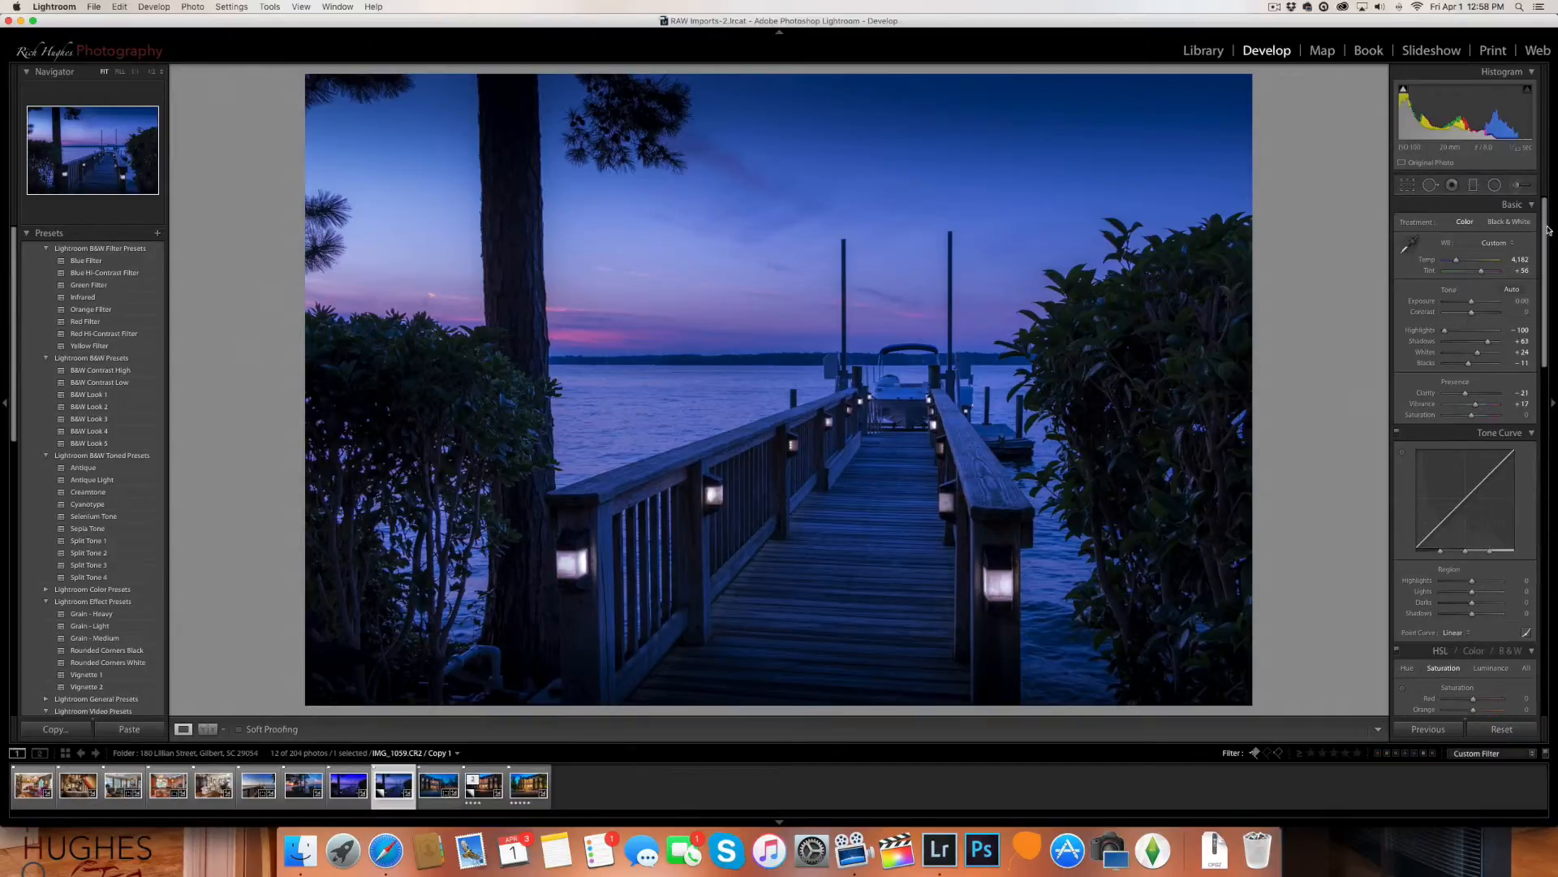
Place a narrow upright radial filter over the foreground lantern on the right post, with Exposure 0.70 and Temp 21
{"action": "left_click", "coordinate": [1494, 186]}
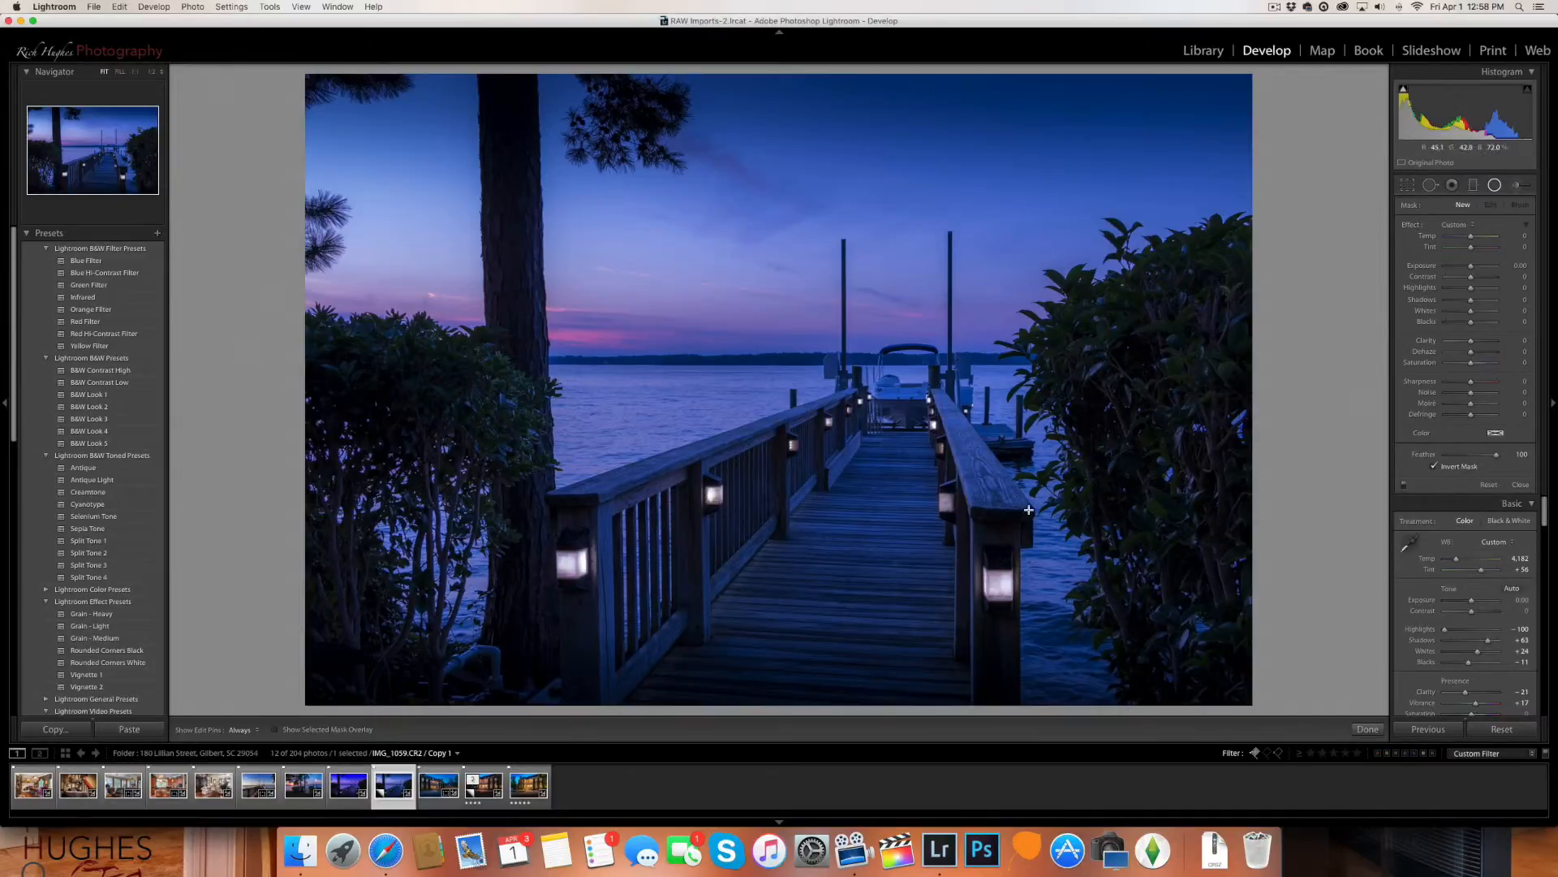
{"action": "left_click_drag", "start_coordinate": [991, 549], "coordinate": [1007, 585]}
{"action": "left_click_drag", "start_coordinate": [991, 550], "coordinate": [999, 579]}
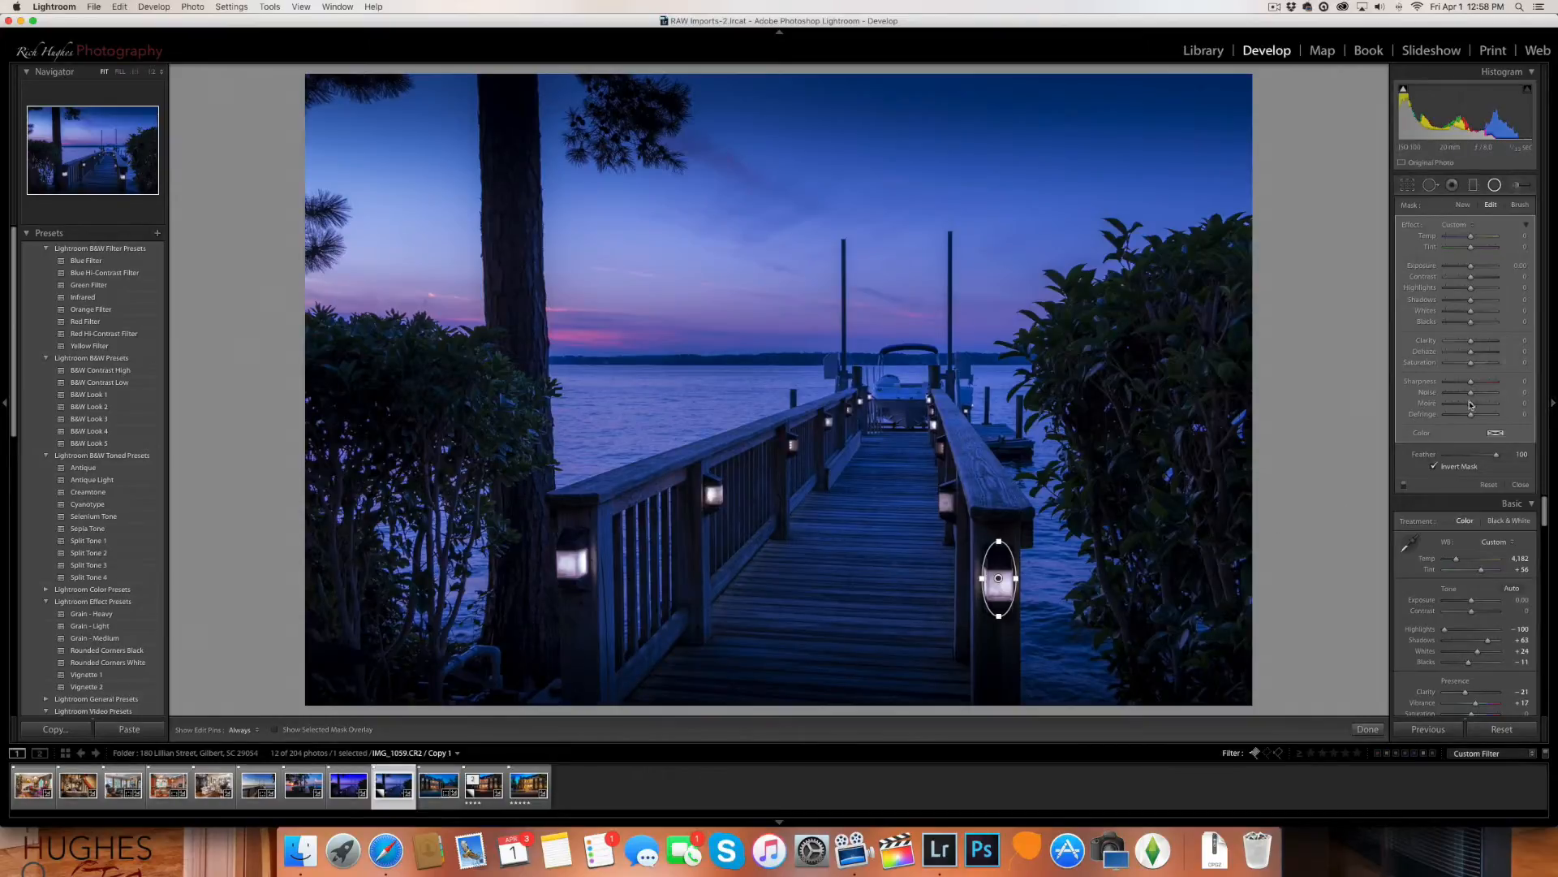
{"action": "left_click", "coordinate": [1432, 467]}
{"action": "left_click_drag", "start_coordinate": [1473, 268], "coordinate": [1476, 269]}
{"action": "left_click_drag", "start_coordinate": [1475, 239], "coordinate": [1475, 241]}
Duplicate the right lantern's radial filter and place the copy over the foreground lantern on the left post
{"action": "right_click", "coordinate": [1000, 579]}
{"action": "left_click", "coordinate": [1016, 584]}
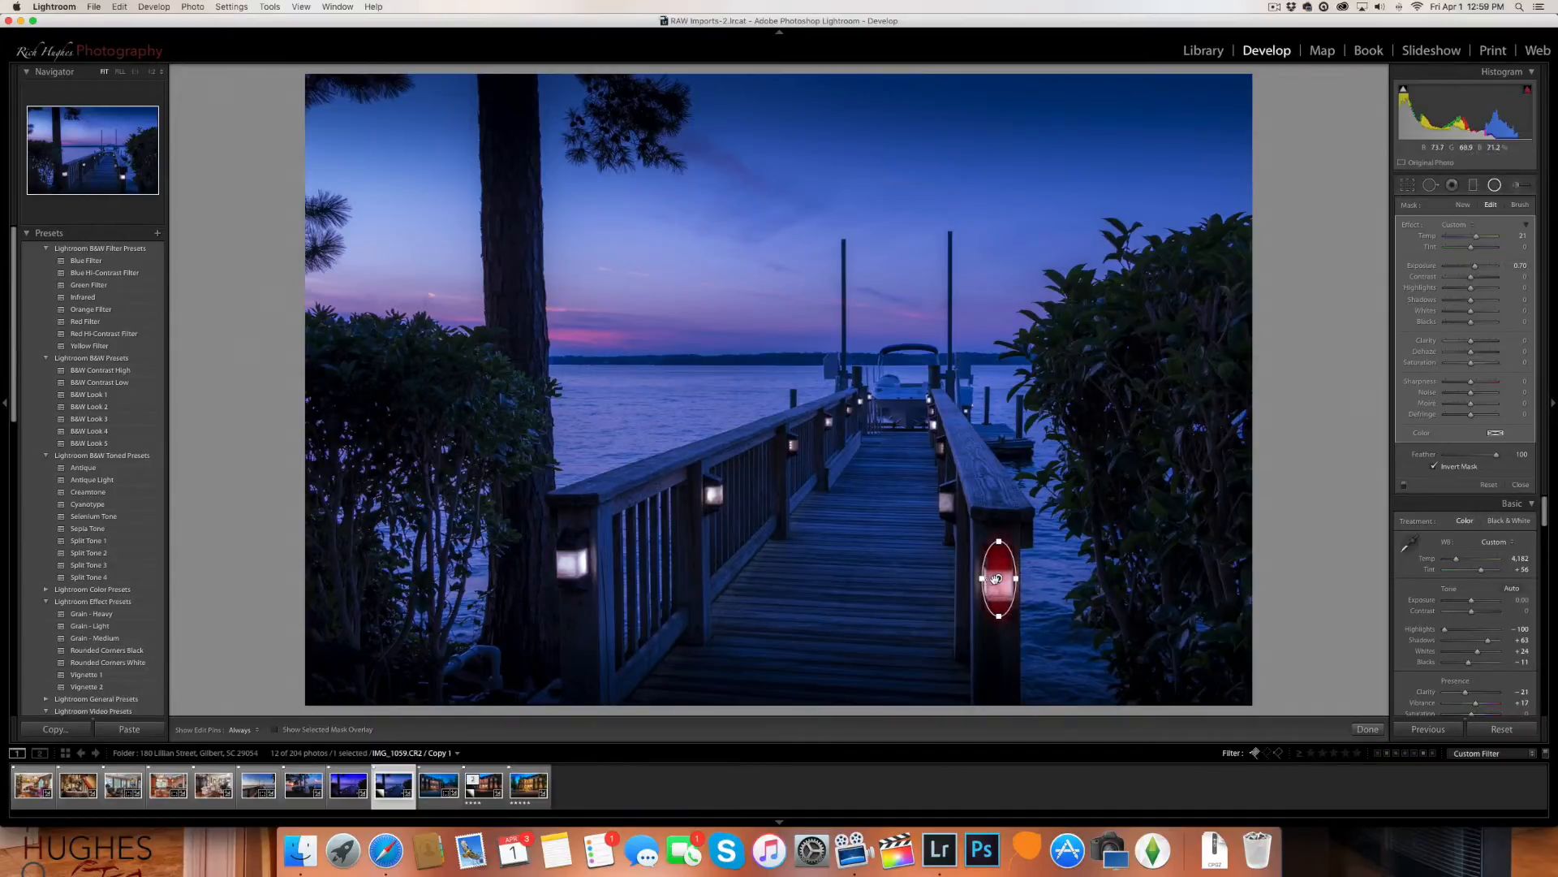
{"action": "left_click_drag", "start_coordinate": [997, 579], "coordinate": [569, 562]}
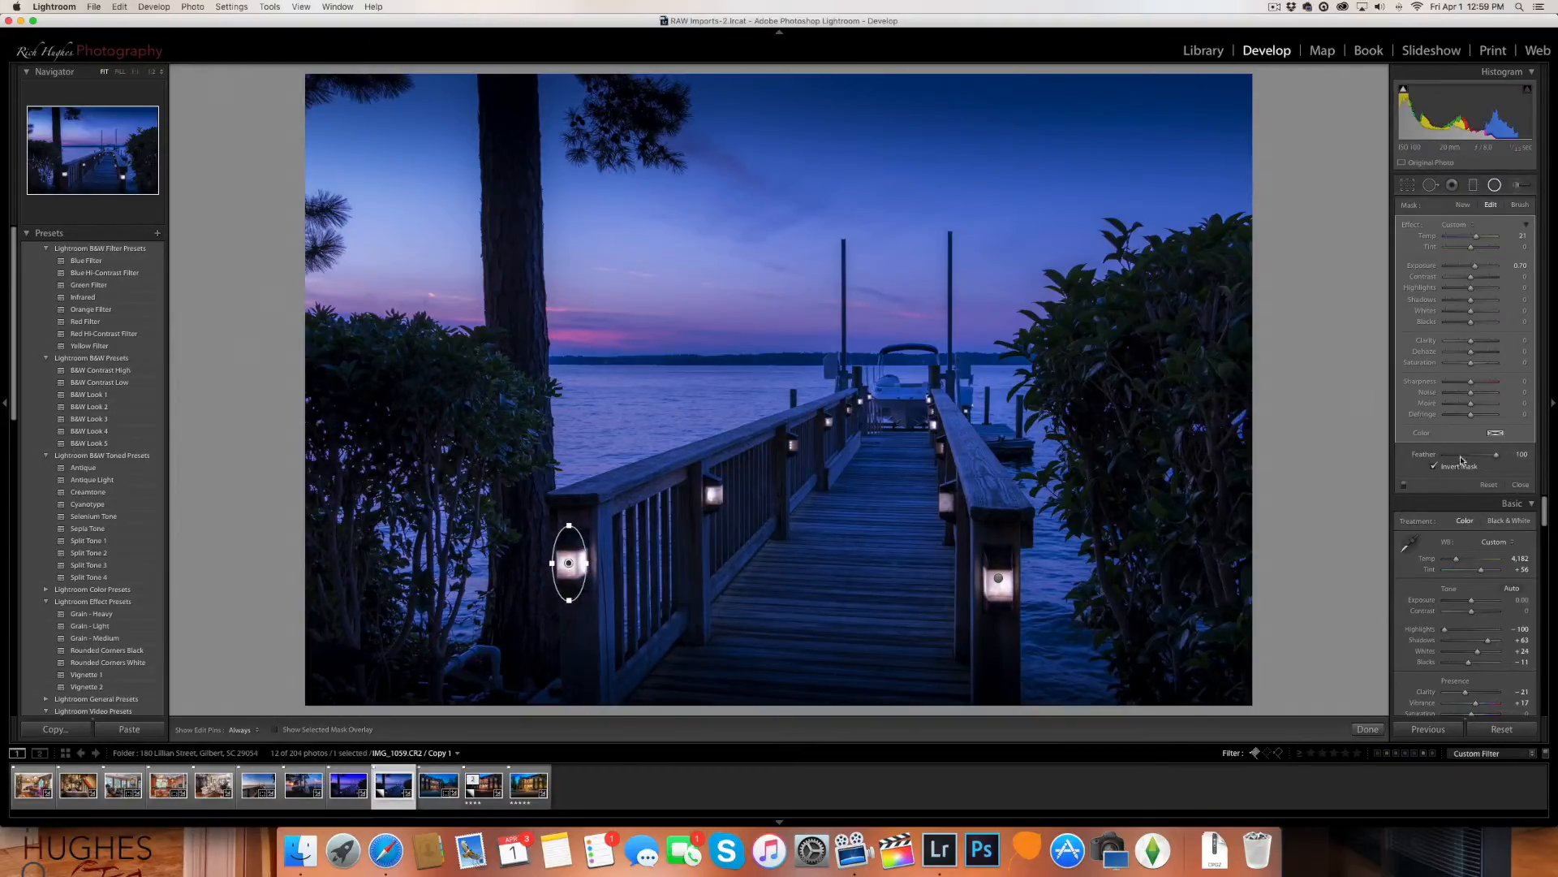
Raise the left lantern's radial filter Exposure to 1.60, comparing the photo with the radial filters off and on
{"action": "left_click", "coordinate": [1403, 486]}
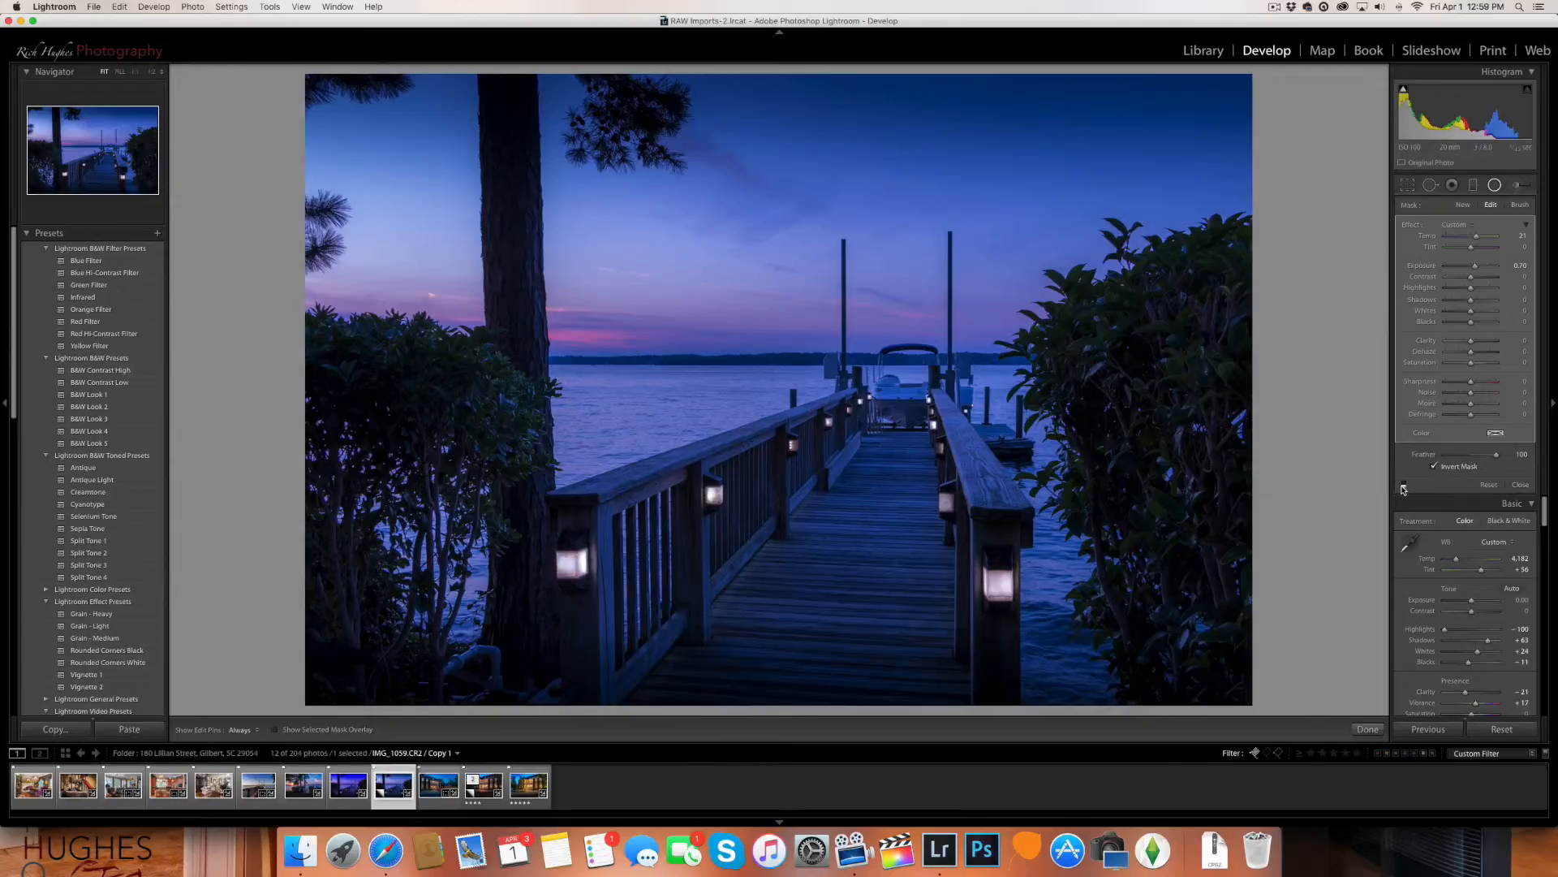
{"action": "left_click", "coordinate": [1403, 487]}
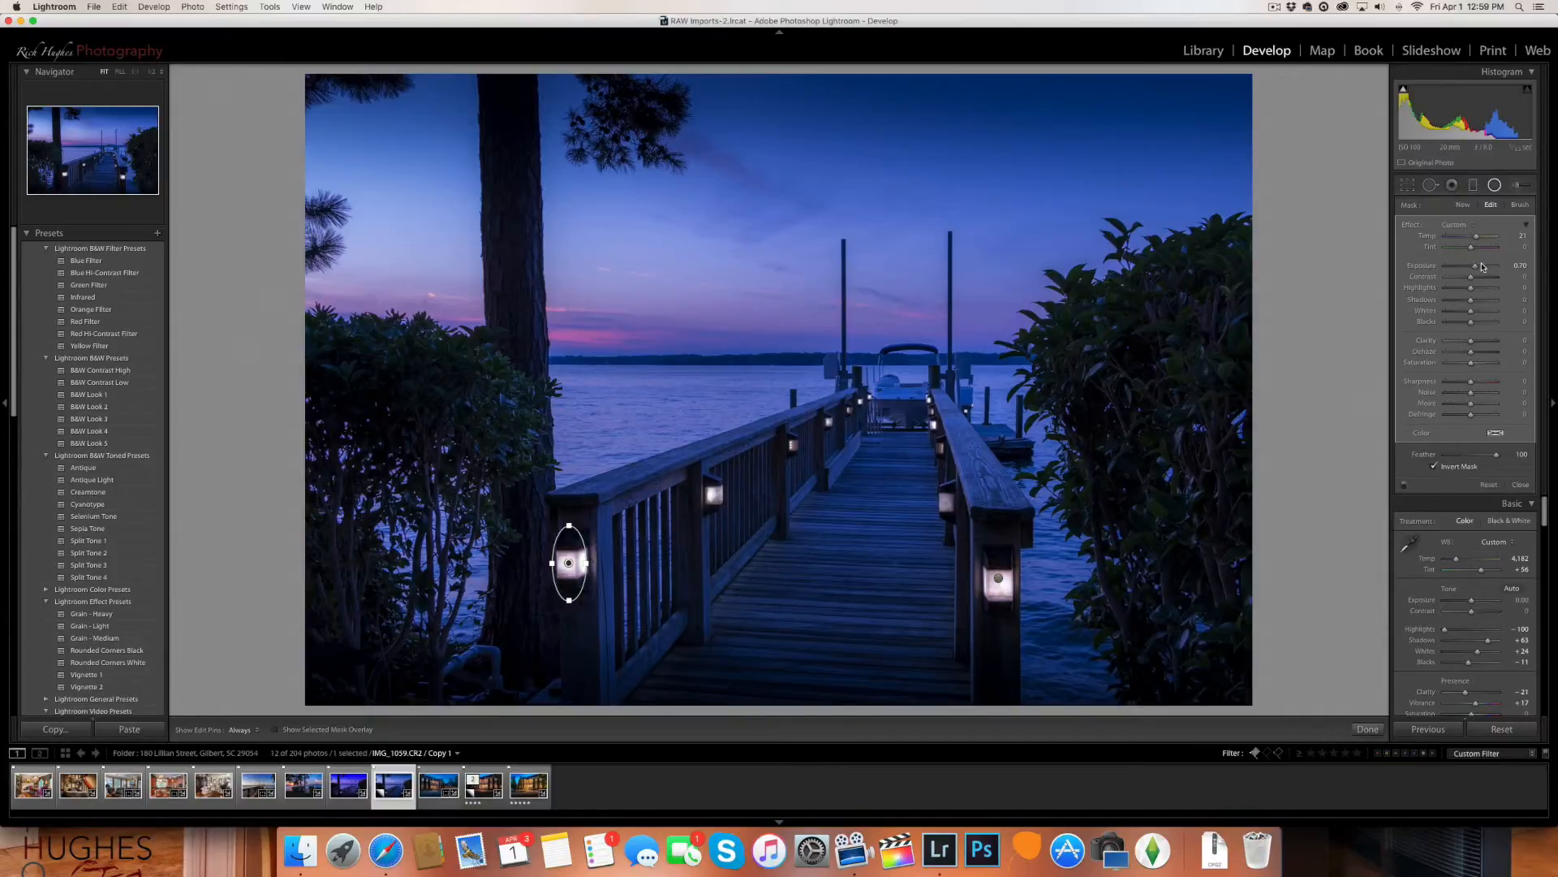
{"action": "left_click_drag", "start_coordinate": [1476, 269], "coordinate": [1482, 273]}
{"action": "left_click", "coordinate": [1403, 484]}
{"action": "left_click", "coordinate": [1403, 484]}
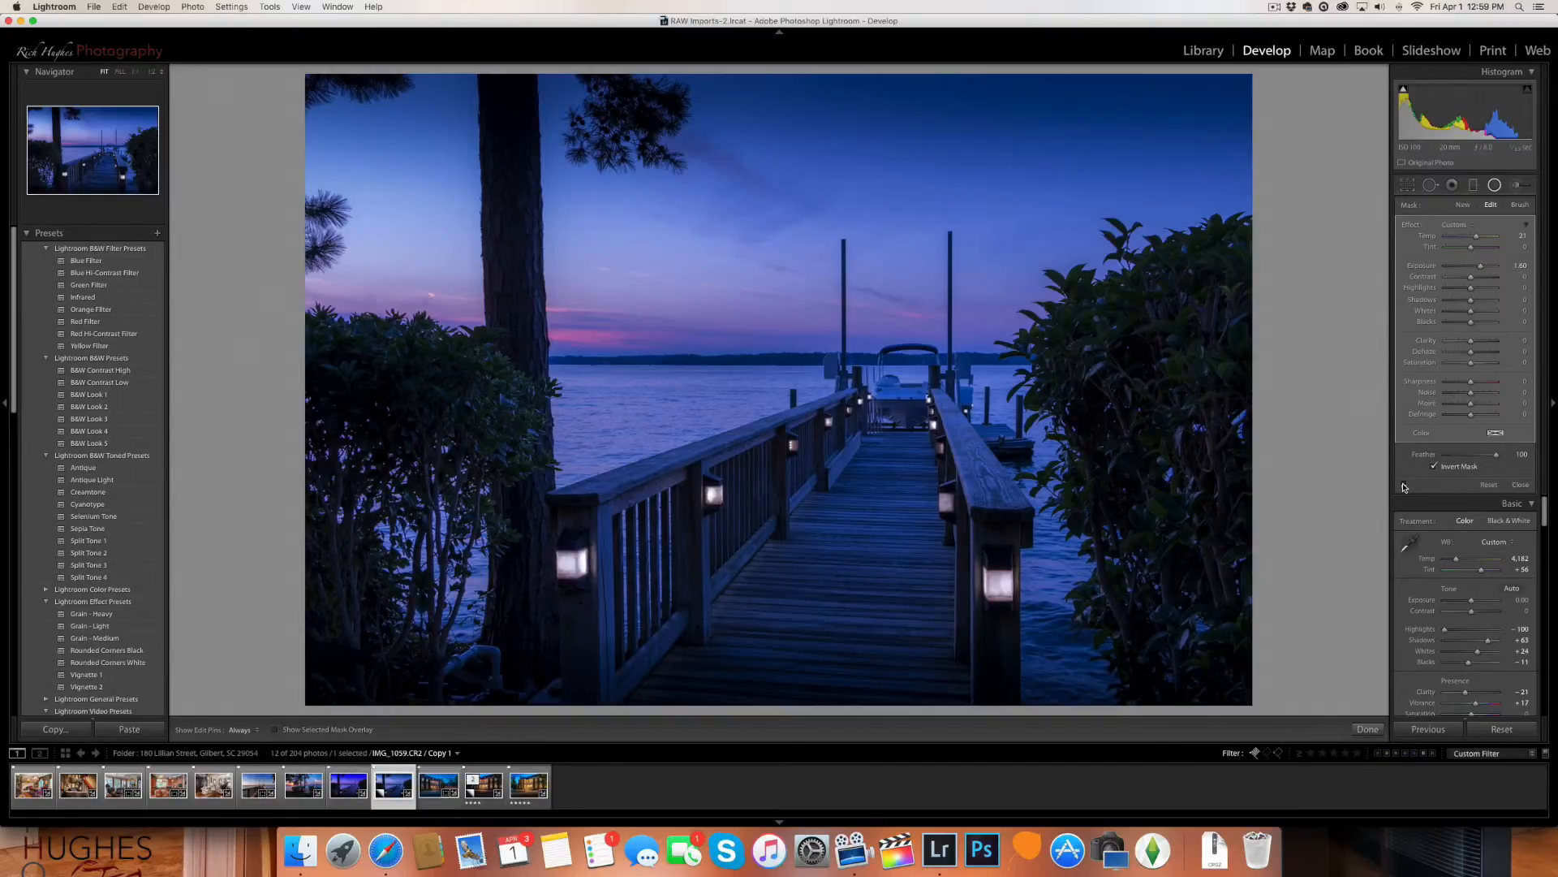
{"action": "left_click", "coordinate": [1403, 484]}
{"action": "left_click", "coordinate": [1404, 484]}
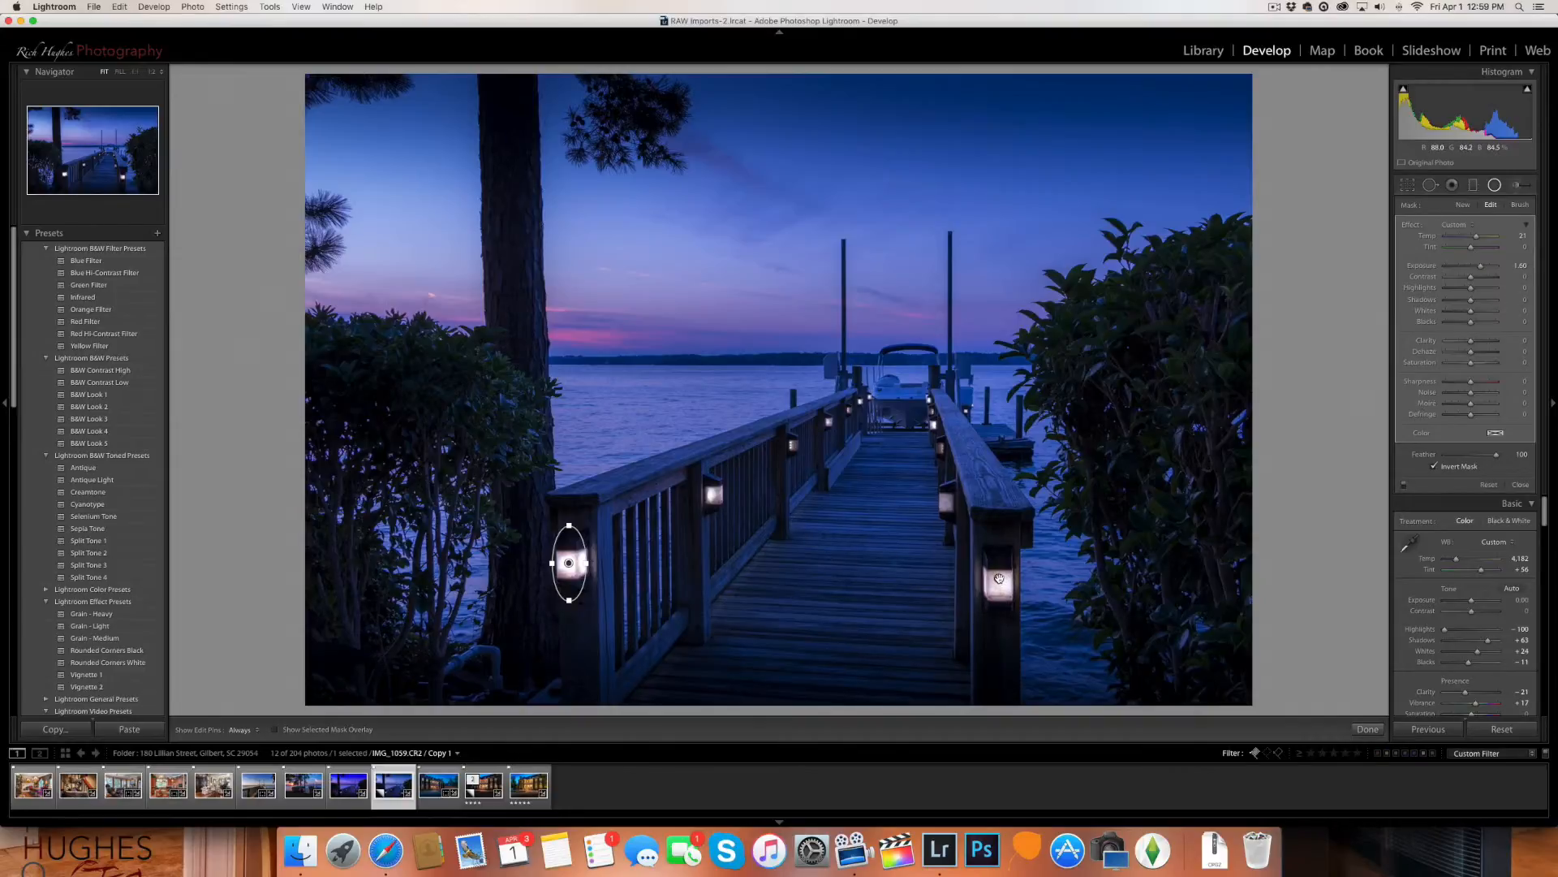
Duplicate the right foreground lantern's radial filter onto the left railing's second lantern and shorten the ellipse to fit it
{"action": "right_click", "coordinate": [999, 578]}
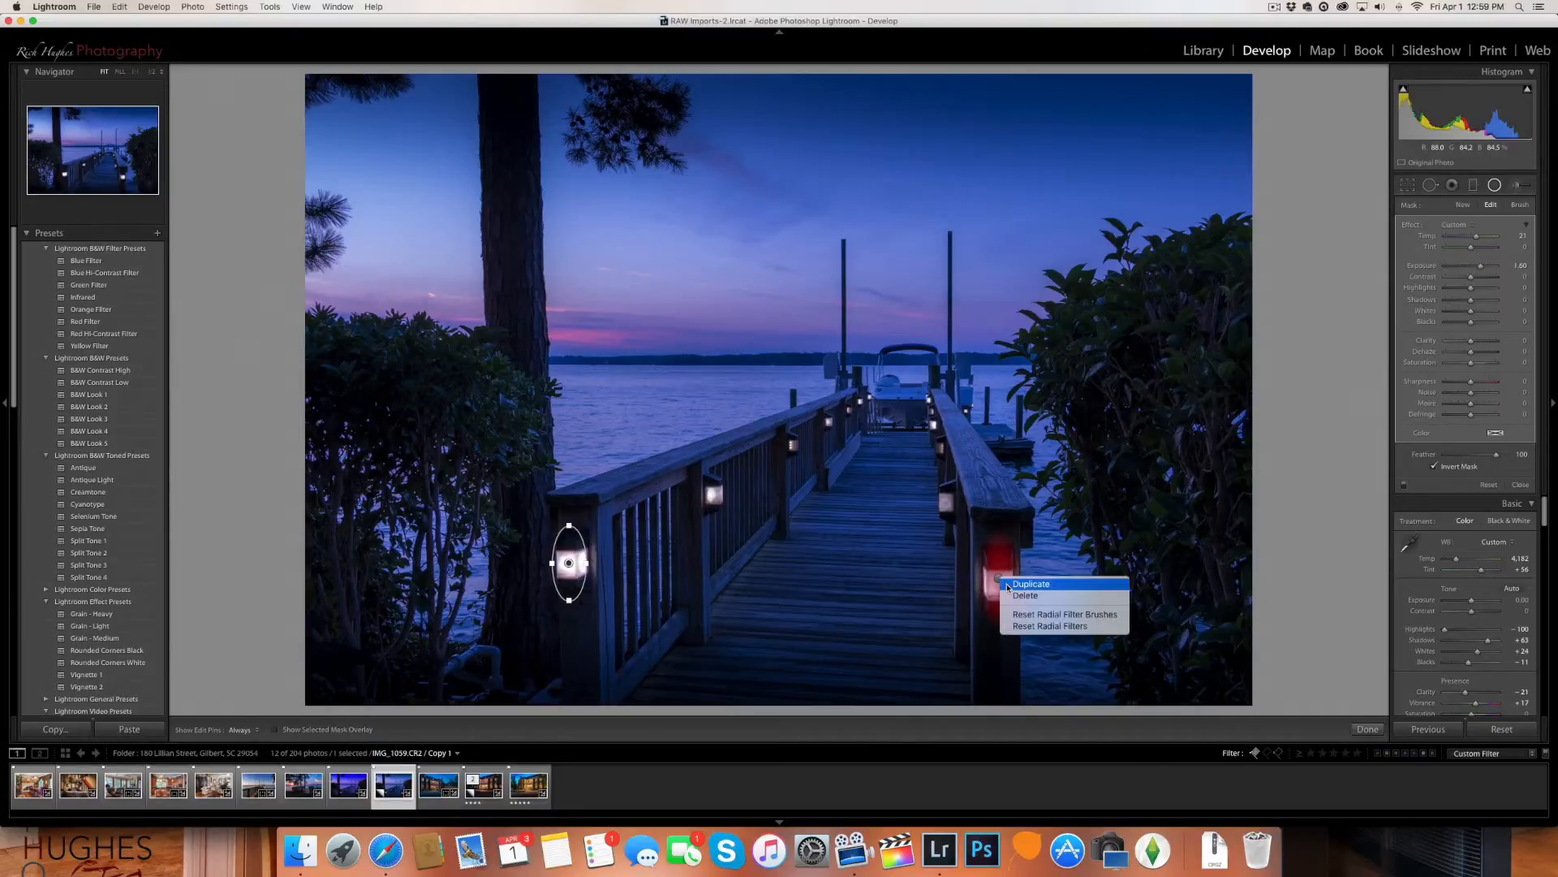
{"action": "left_click", "coordinate": [1009, 585]}
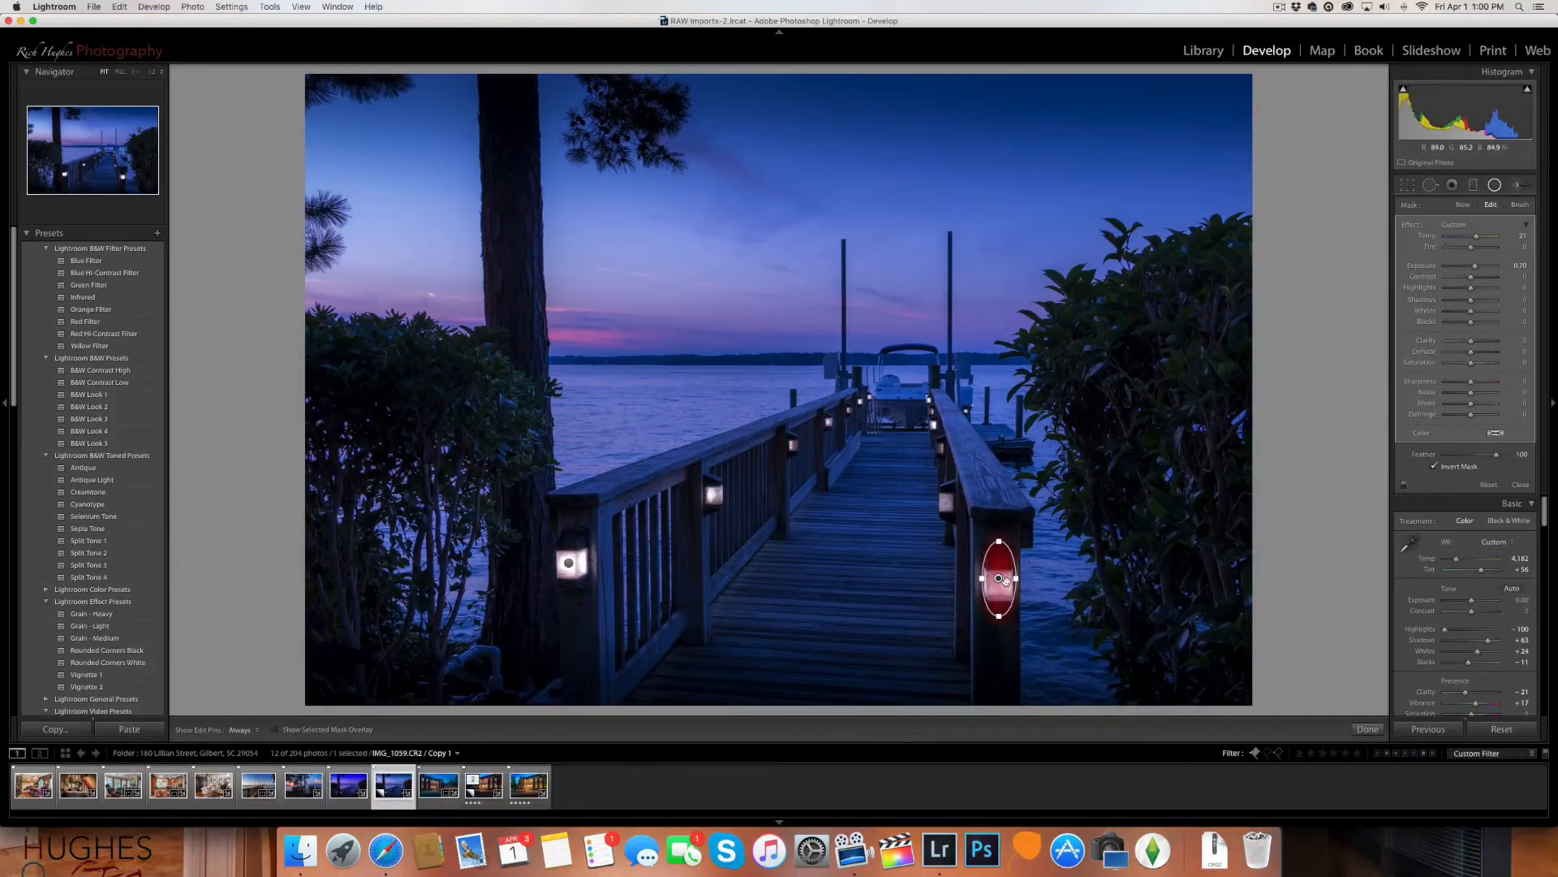
{"action": "left_click_drag", "start_coordinate": [1003, 580], "coordinate": [713, 501]}
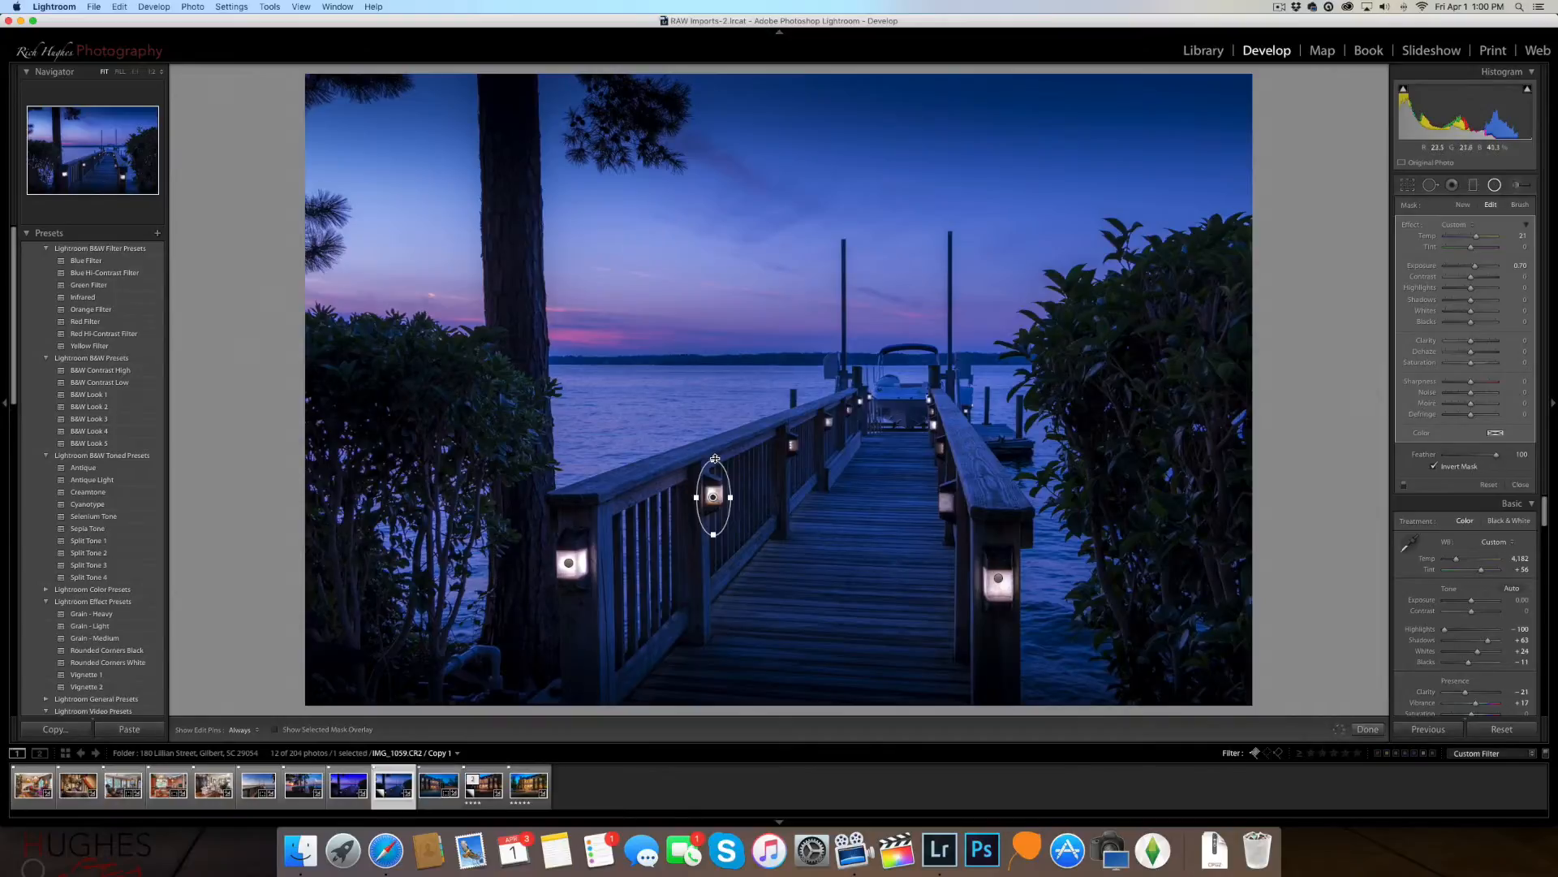
{"action": "left_click_drag", "start_coordinate": [715, 459], "coordinate": [713, 470]}
{"action": "left_click_drag", "start_coordinate": [713, 524], "coordinate": [714, 521]}
Duplicate the shortened radial filter and place the copy over the second lantern on the right railing
{"action": "right_click", "coordinate": [714, 498]}
{"action": "left_click", "coordinate": [727, 505]}
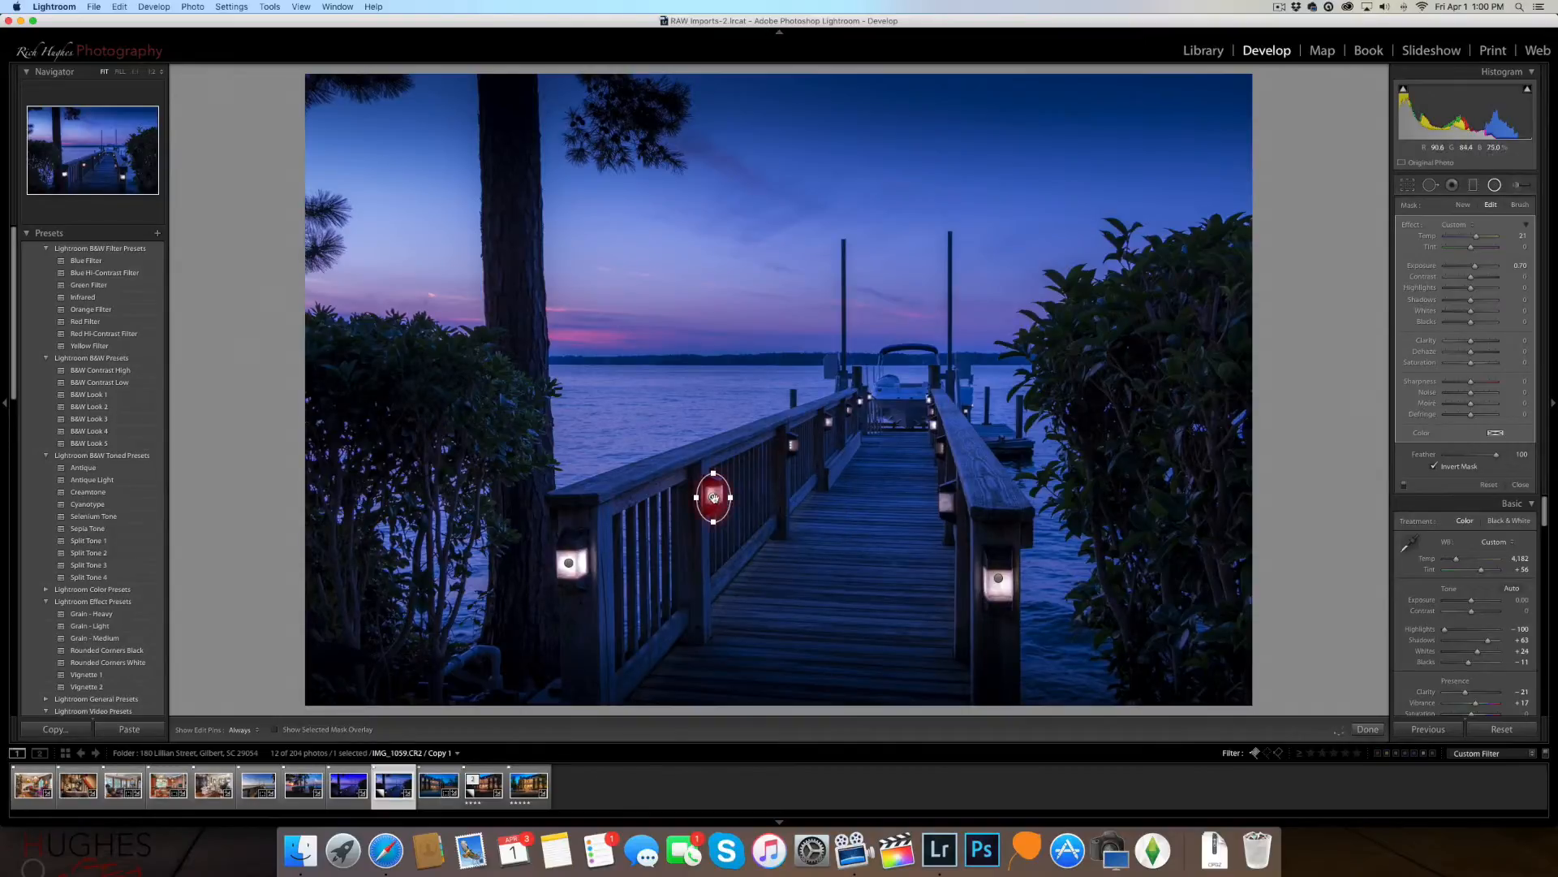
{"action": "left_click_drag", "start_coordinate": [714, 498], "coordinate": [946, 502]}
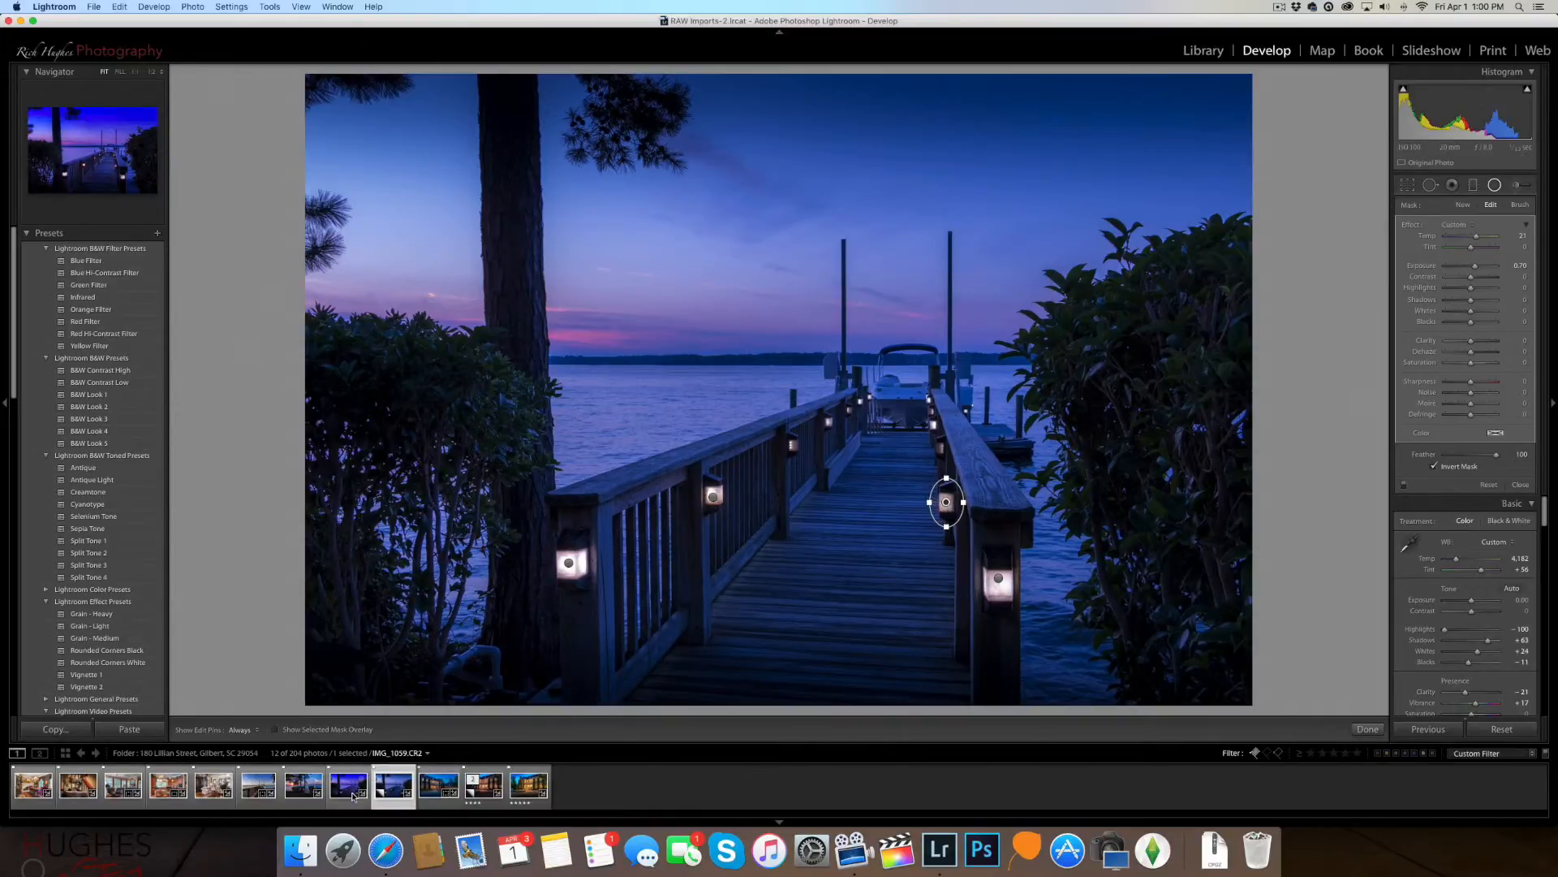
Switch to the finished deep-blue dock photo, compare it with its radial filters off and on, and close the Radial Filter tool
{"action": "left_click", "coordinate": [342, 788]}
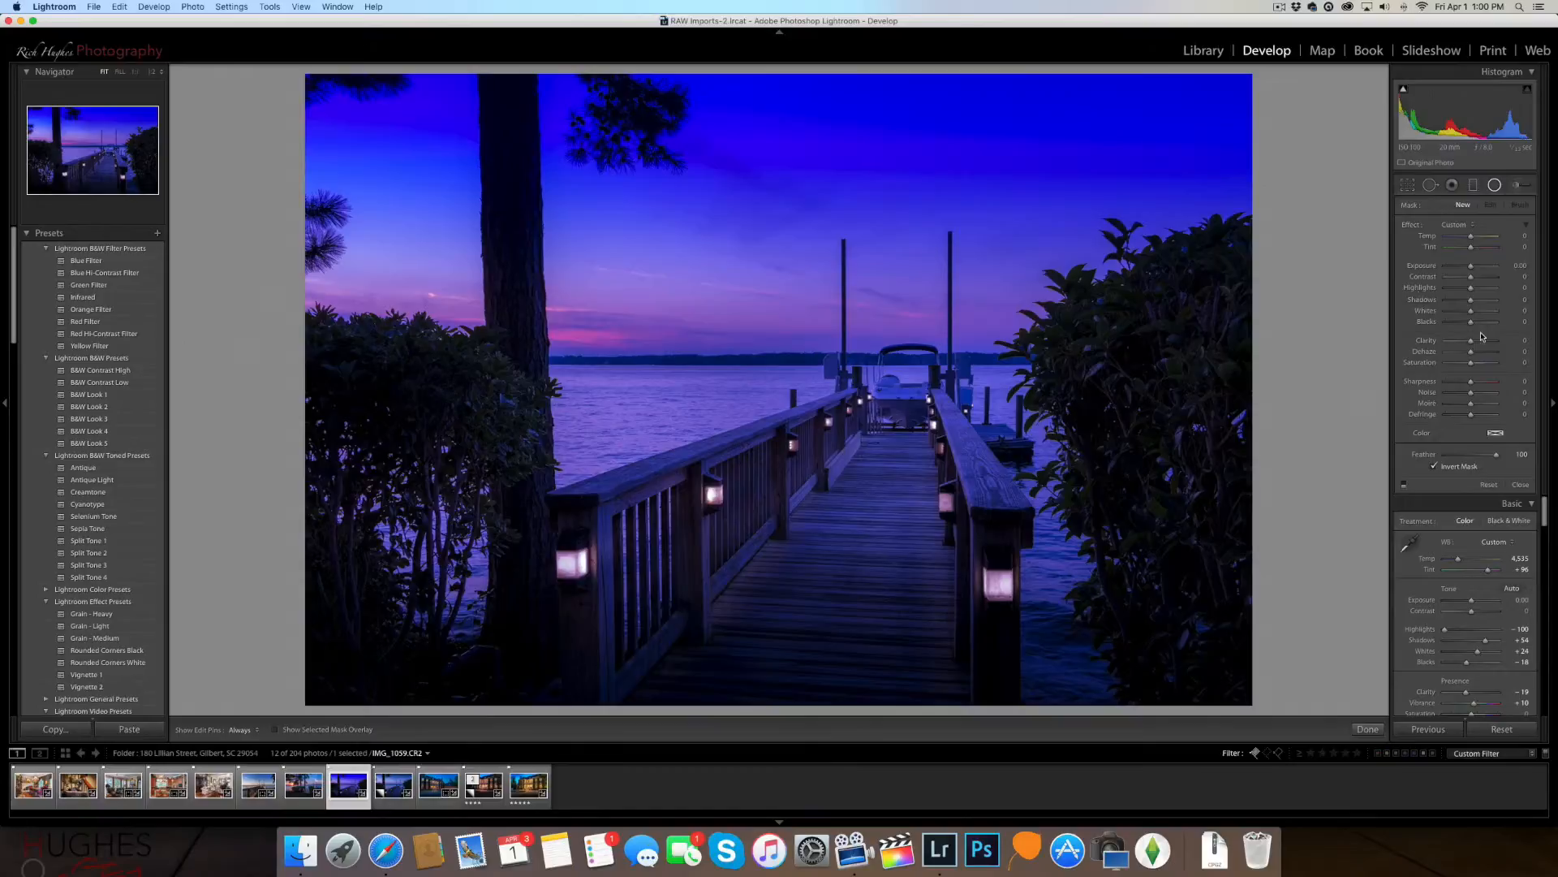
{"action": "left_click", "coordinate": [1495, 187]}
{"action": "left_click", "coordinate": [1496, 187]}
{"action": "left_click", "coordinate": [1405, 487]}
{"action": "left_click", "coordinate": [1405, 487]}
{"action": "left_click", "coordinate": [1404, 486]}
{"action": "left_click", "coordinate": [1405, 485]}
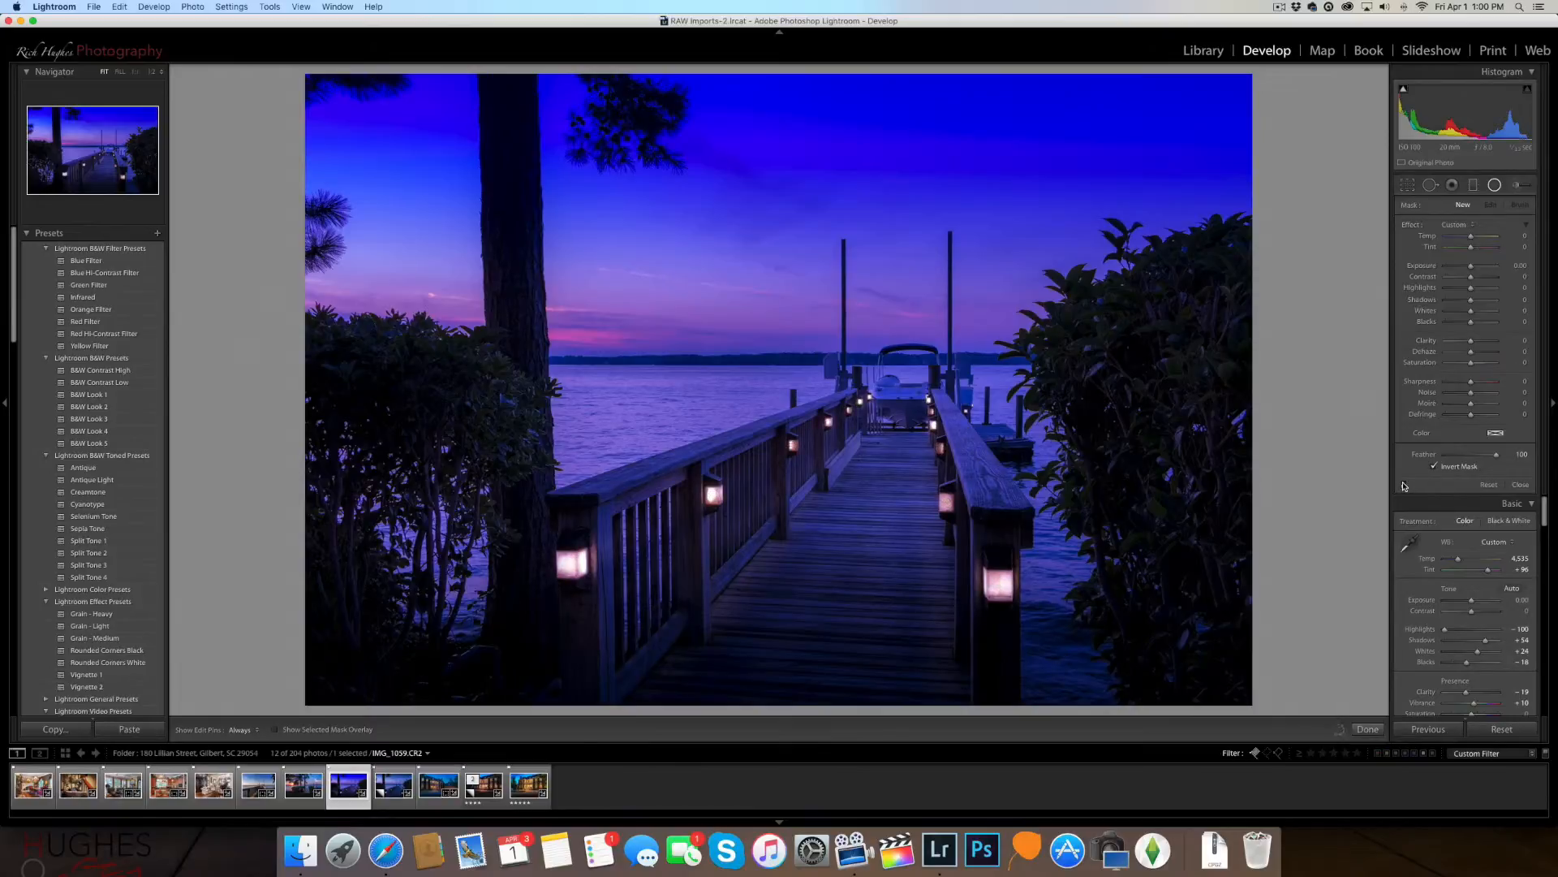
{"action": "left_click", "coordinate": [1404, 486]}
{"action": "left_click", "coordinate": [1404, 485]}
{"action": "left_click", "coordinate": [1367, 728]}
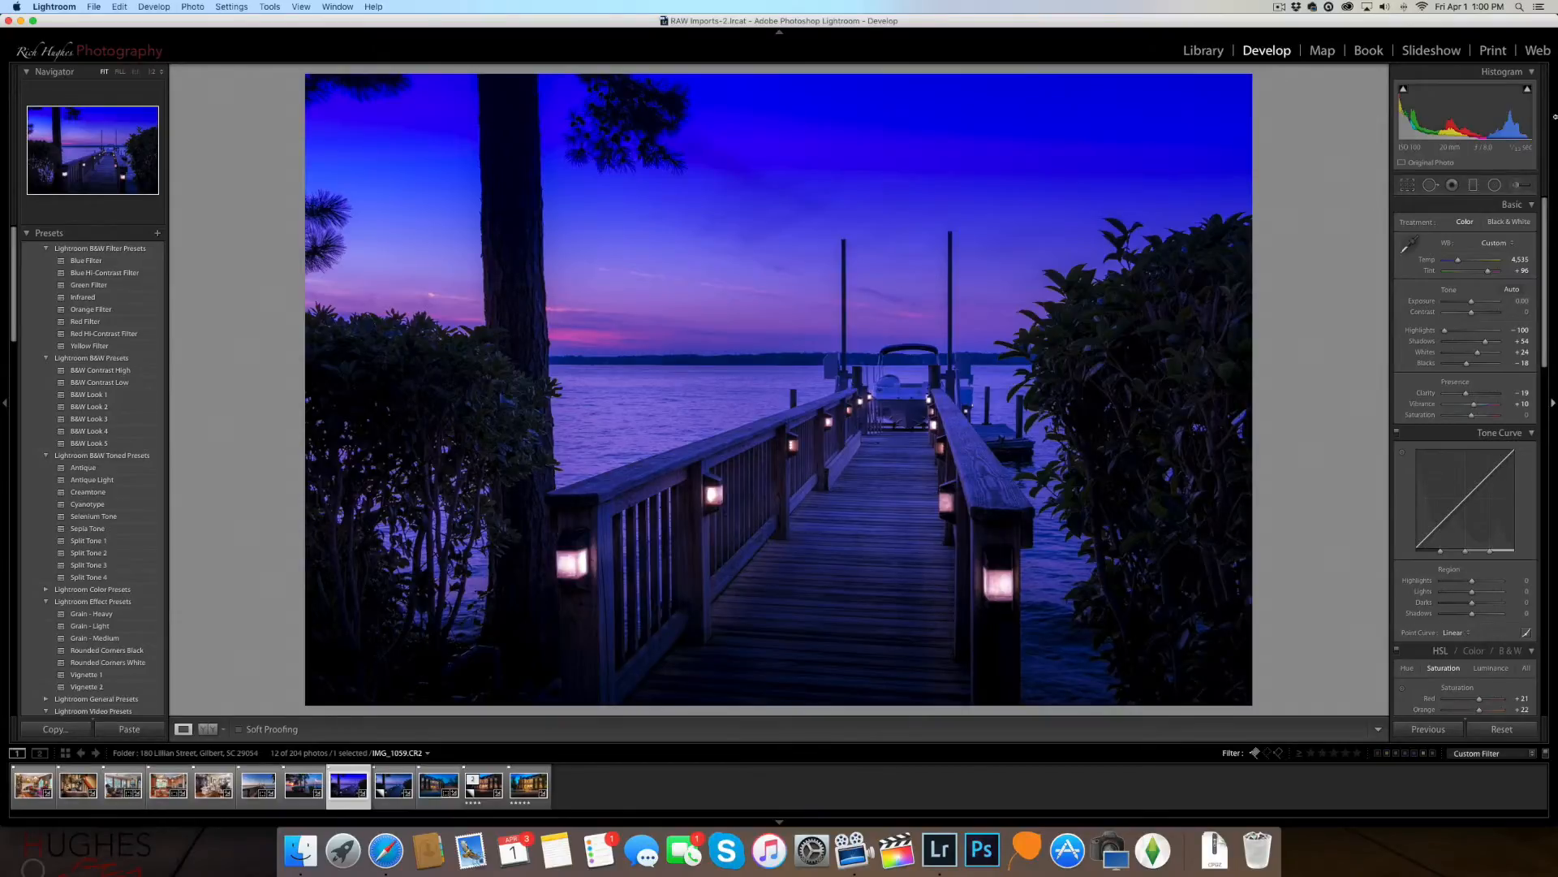
{"action": "mouse_move", "coordinate": [1557, 1]}
{"action": "left_click", "coordinate": [1055, 584]}
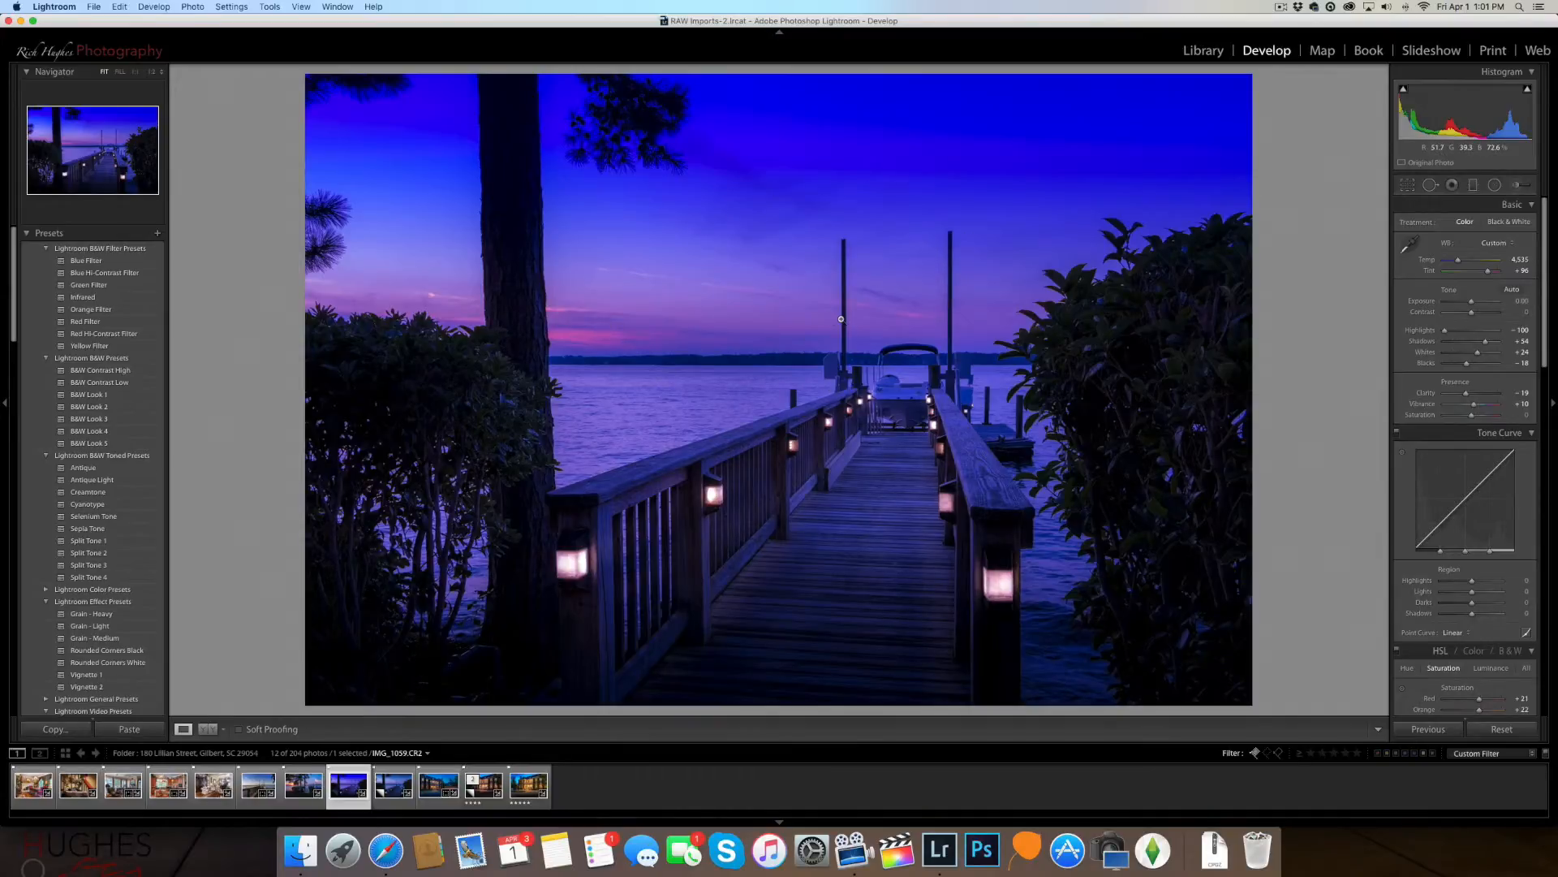
{"action": "scroll", "coordinate": [1458, 325], "scroll_direction": "up", "scroll_amount": 1}
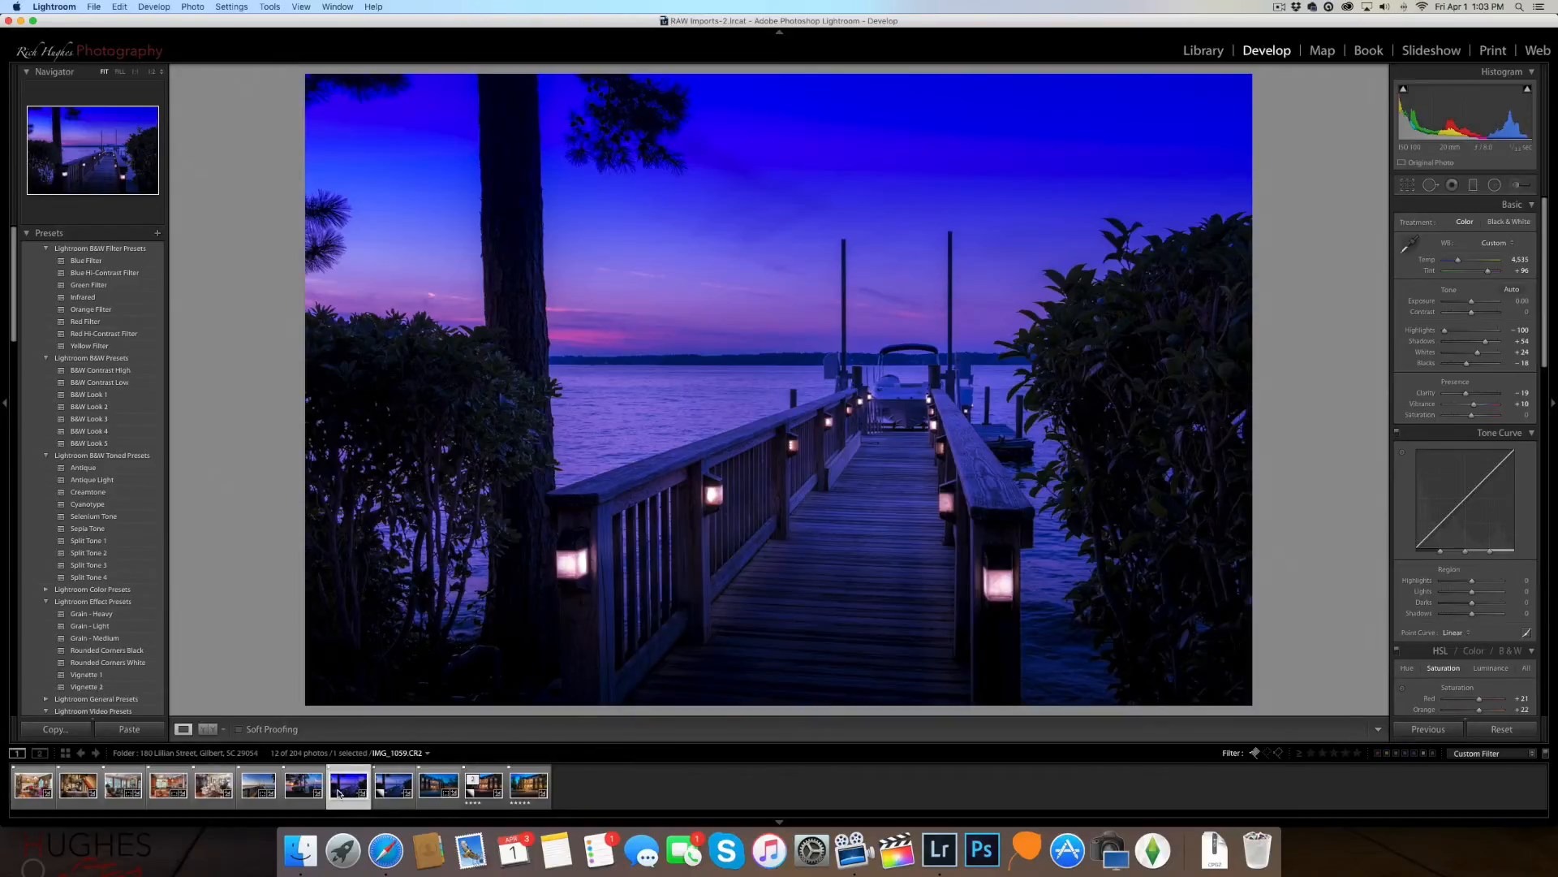
Compare the finished dock photo before and after side by side with the side panels hidden, and return to the single-photo view
{"action": "key", "text": "y"}
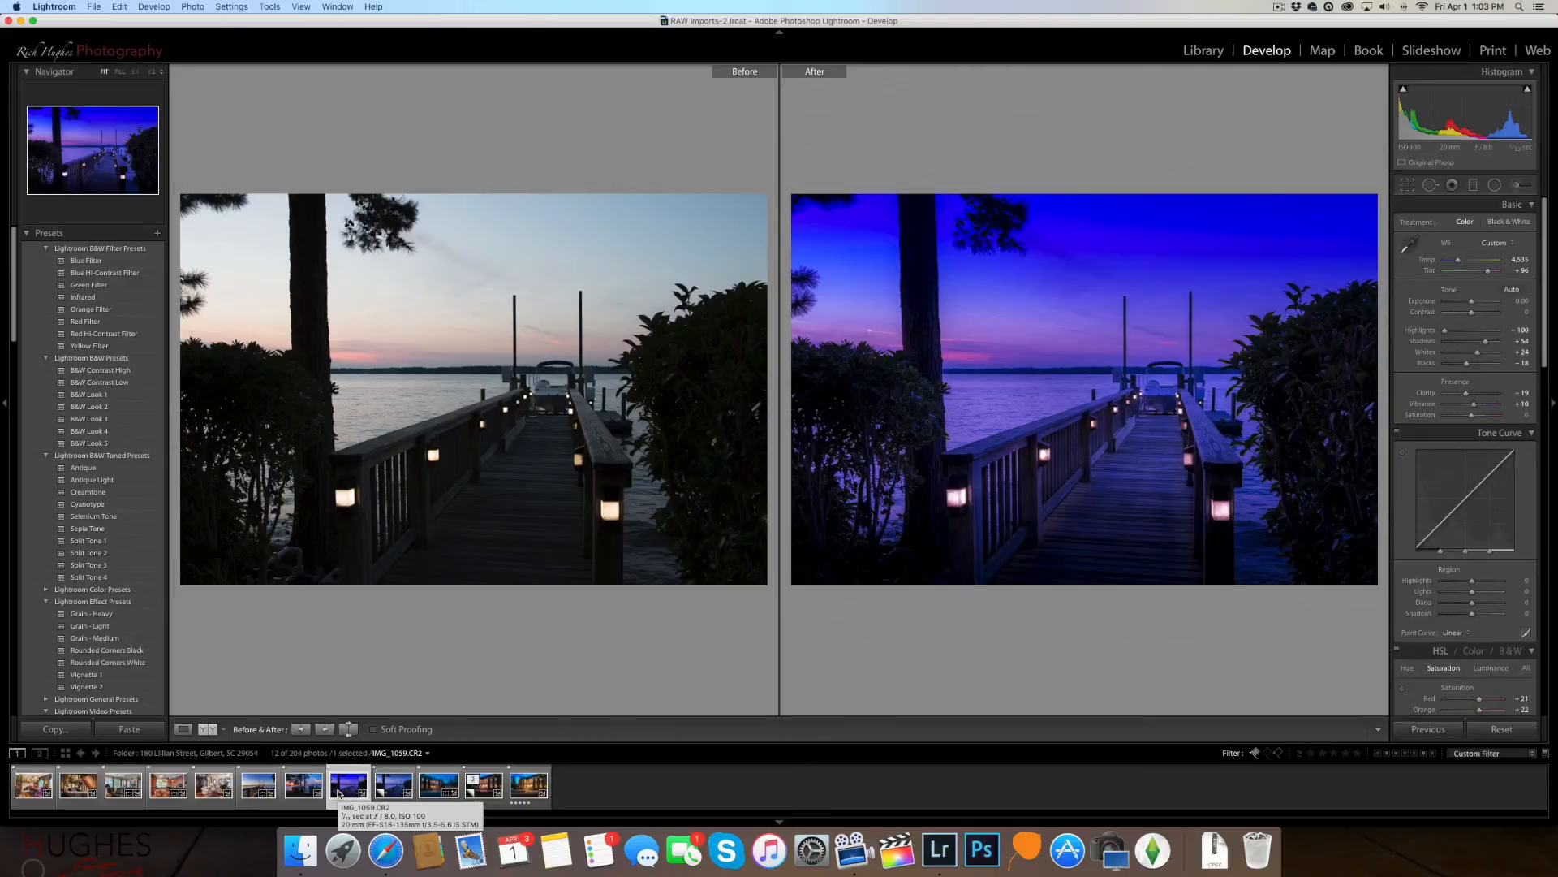
{"action": "key", "text": "Tab"}
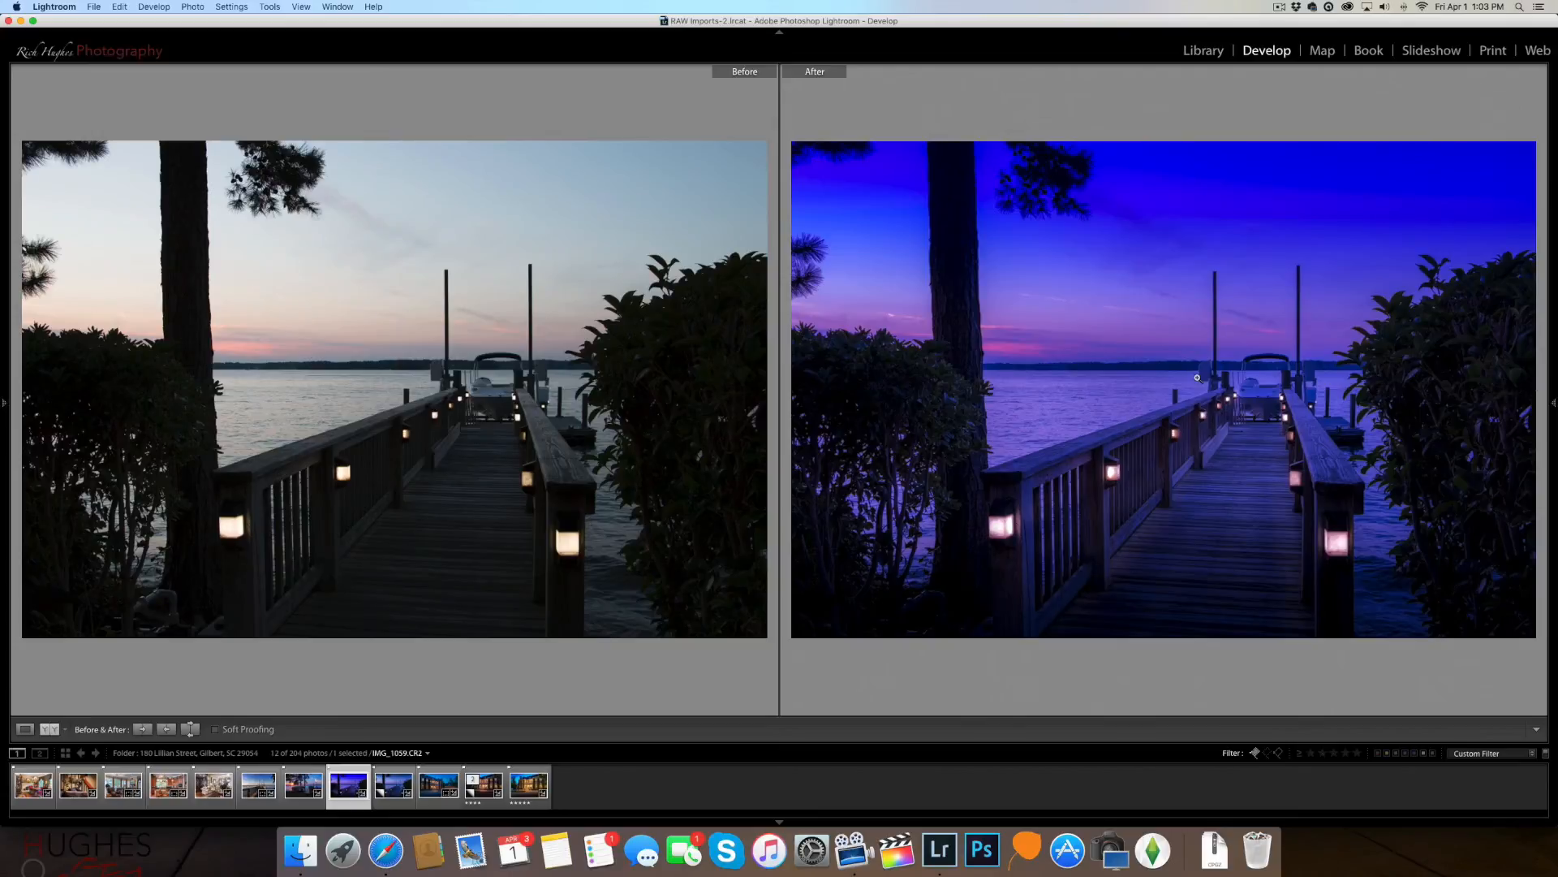
{"action": "key", "text": "y"}
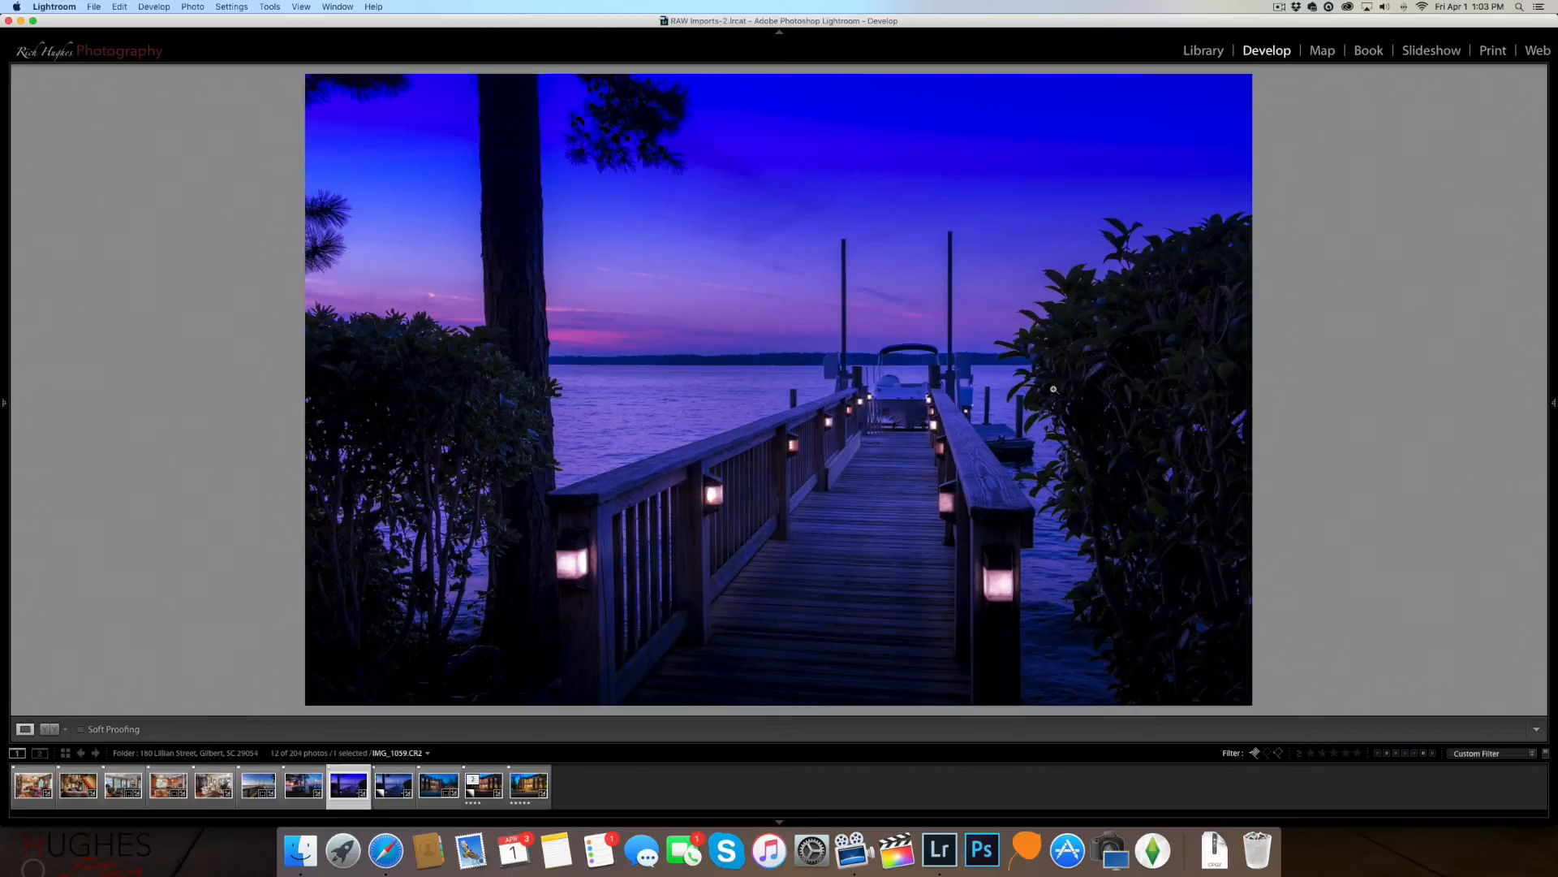